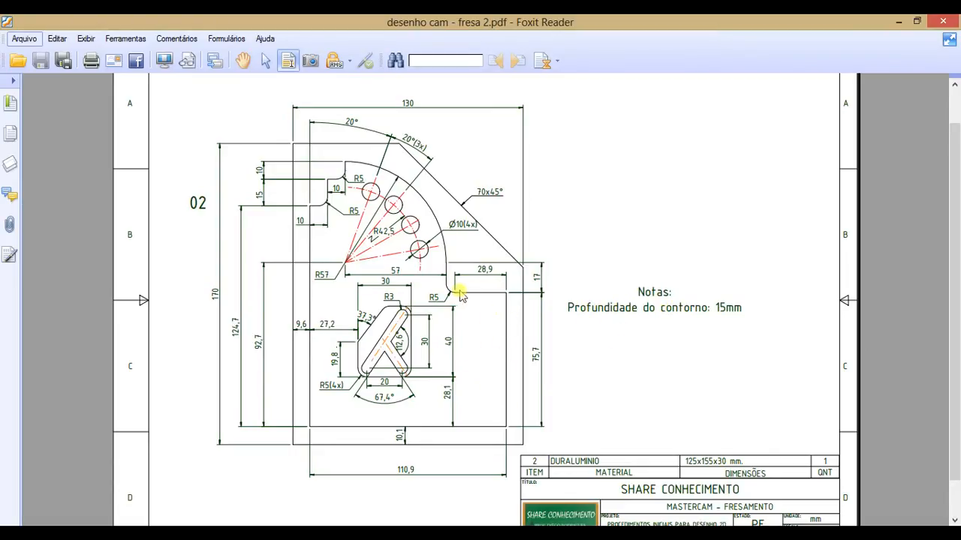
- Examine the outer profile, hole and pocket dimensions in the part drawing, and switch to Mastercam
{"action": "scroll", "coordinate": [447, 286], "scroll_direction": "up", "scroll_amount": 2, "text": "ctrl"}
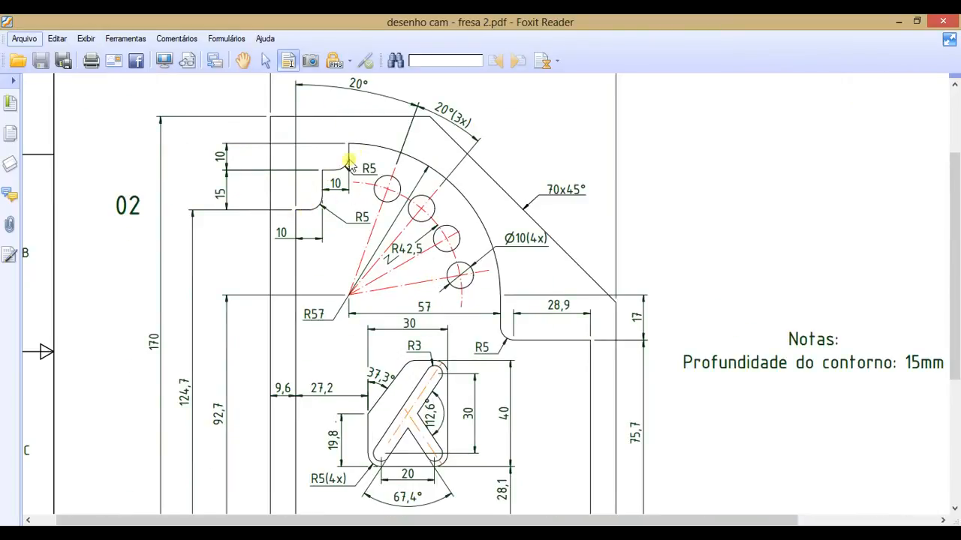
{"action": "scroll", "coordinate": [529, 315], "scroll_direction": "down", "scroll_amount": 2}
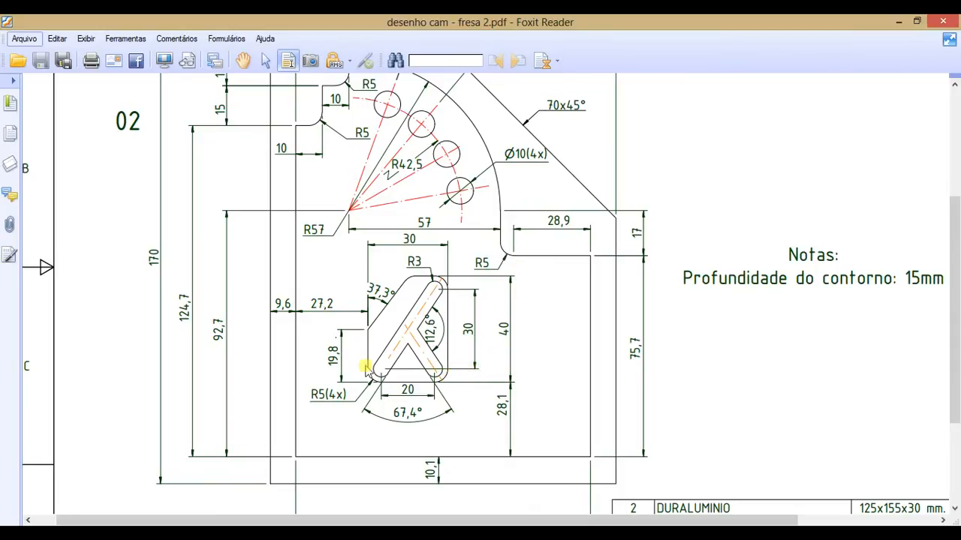
{"action": "scroll", "coordinate": [425, 326], "scroll_direction": "down", "scroll_amount": 1, "text": "ctrl"}
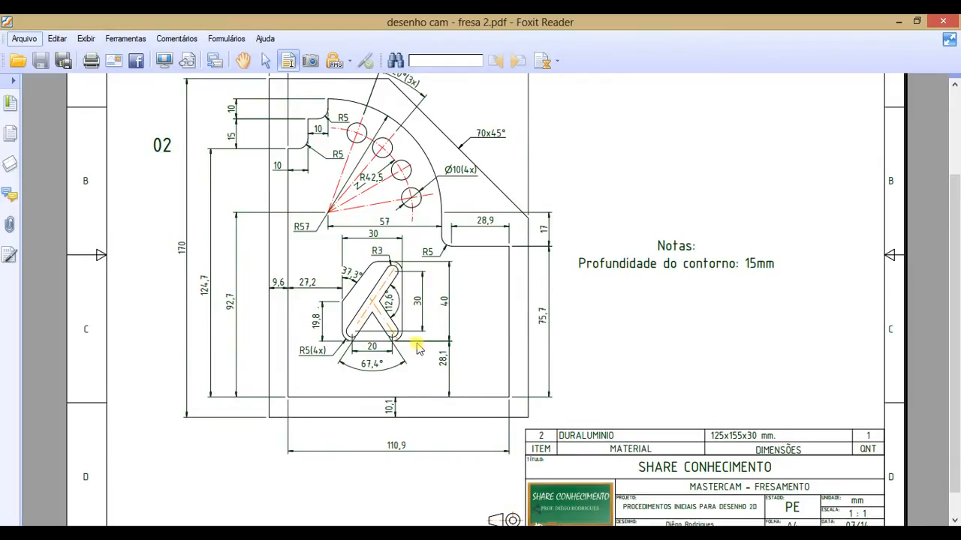
{"action": "scroll", "coordinate": [418, 348], "scroll_direction": "up", "scroll_amount": 1}
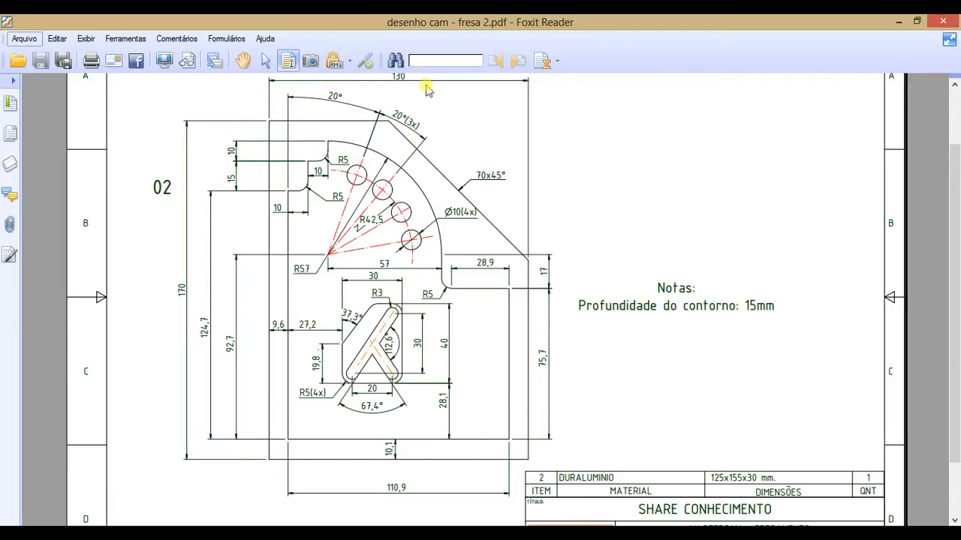
{"action": "scroll", "coordinate": [412, 131], "scroll_direction": "up", "scroll_amount": 1}
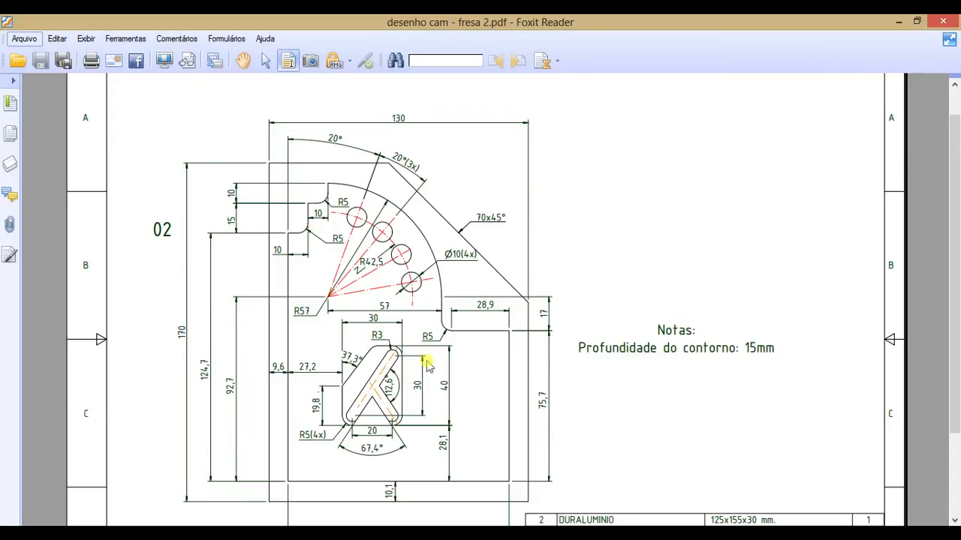
{"action": "left_click", "coordinate": [312, 535]}
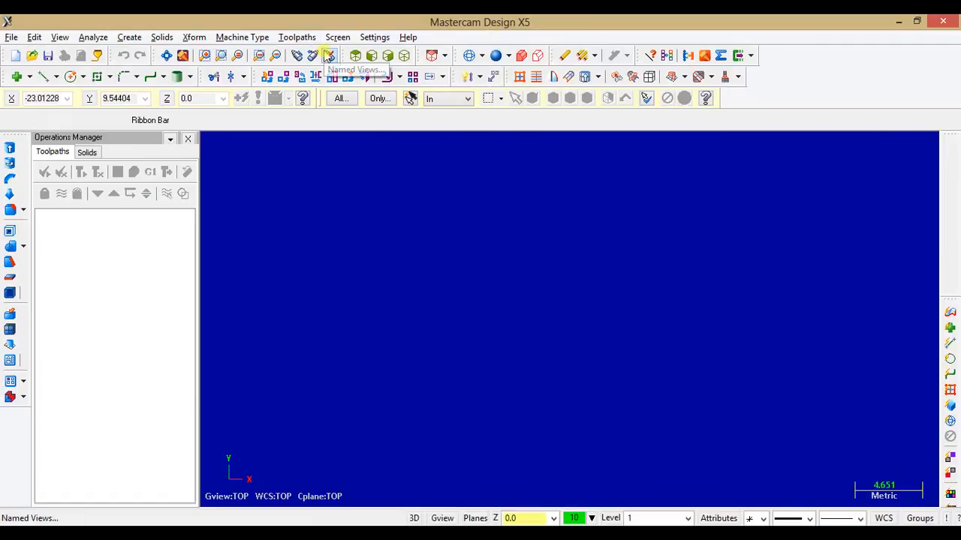
{"action": "left_click", "coordinate": [260, 39]}
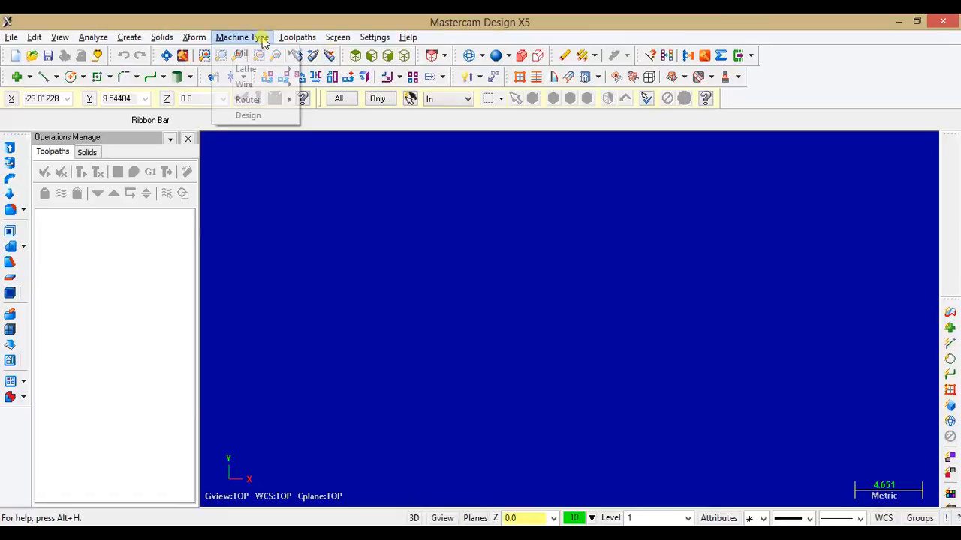
{"action": "mouse_move", "coordinate": [284, 58]}
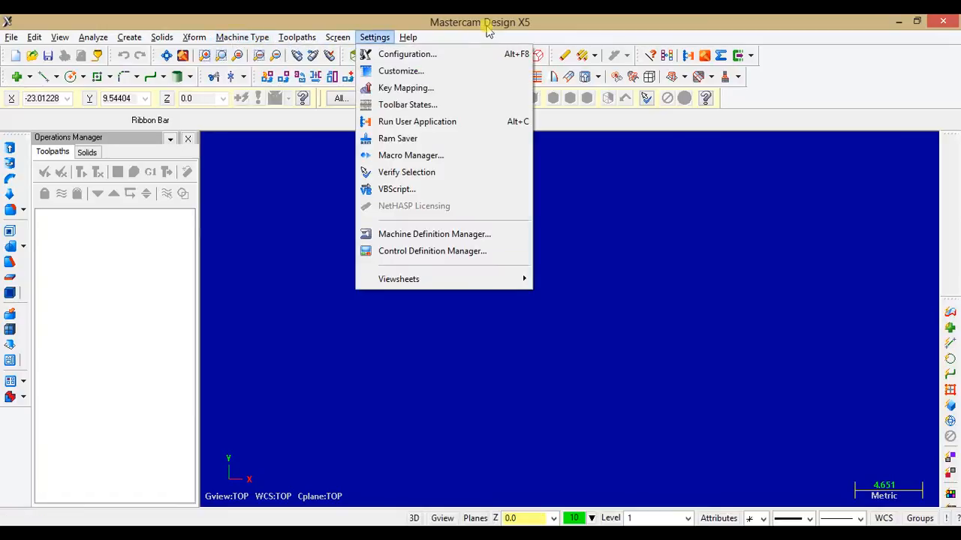
{"action": "mouse_move", "coordinate": [247, 68]}
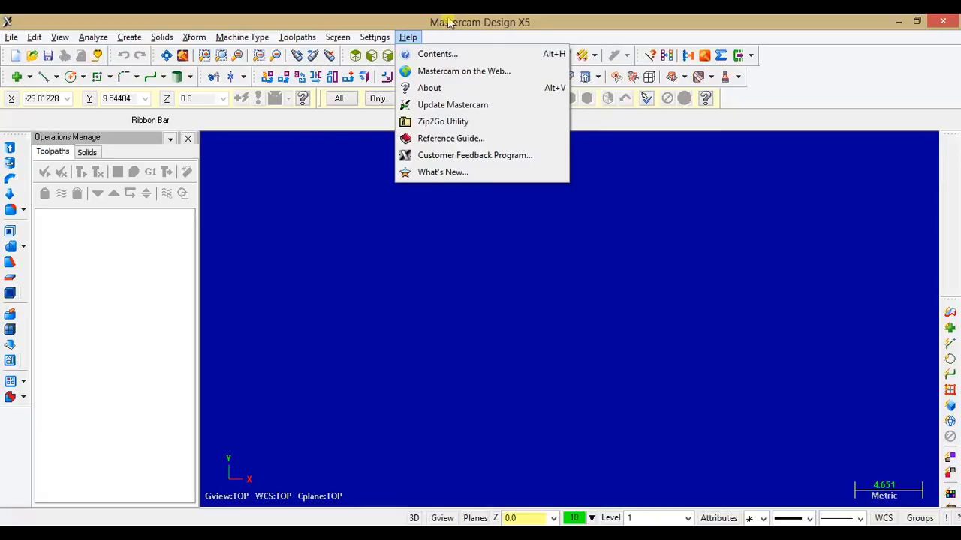
{"action": "left_click", "coordinate": [372, 23]}
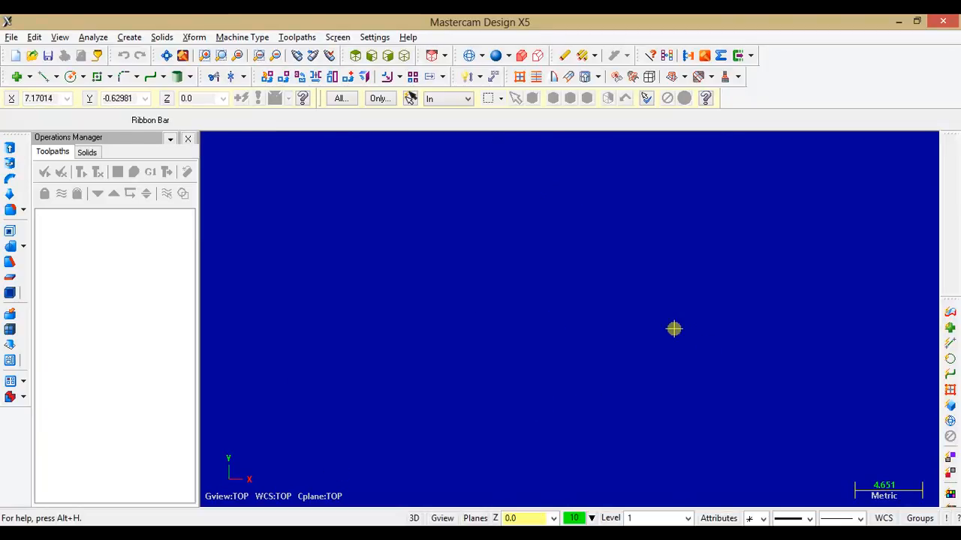
- Turn on the display of the coordinate axes and the origin gnomons in the graphics area
{"action": "key", "text": "alt+F9"}
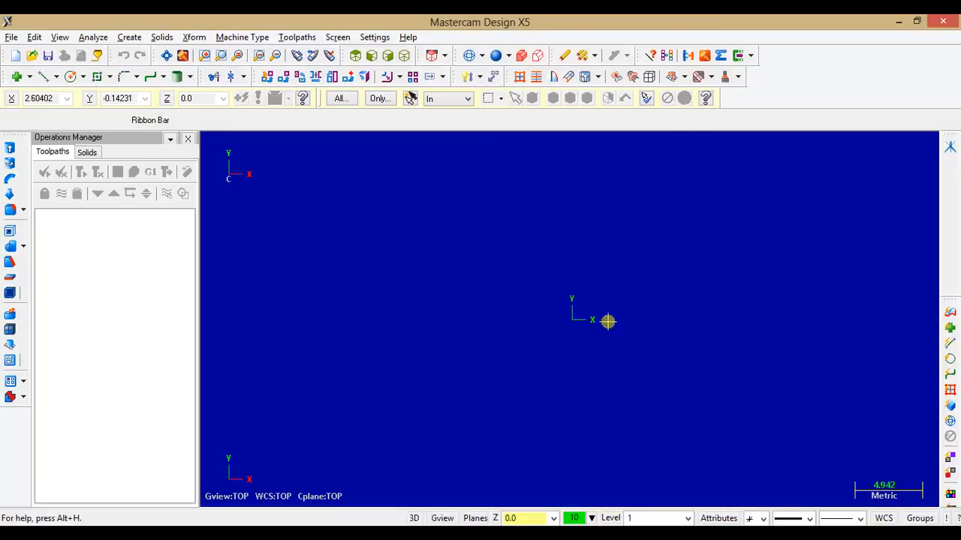
{"action": "key", "text": "F9"}
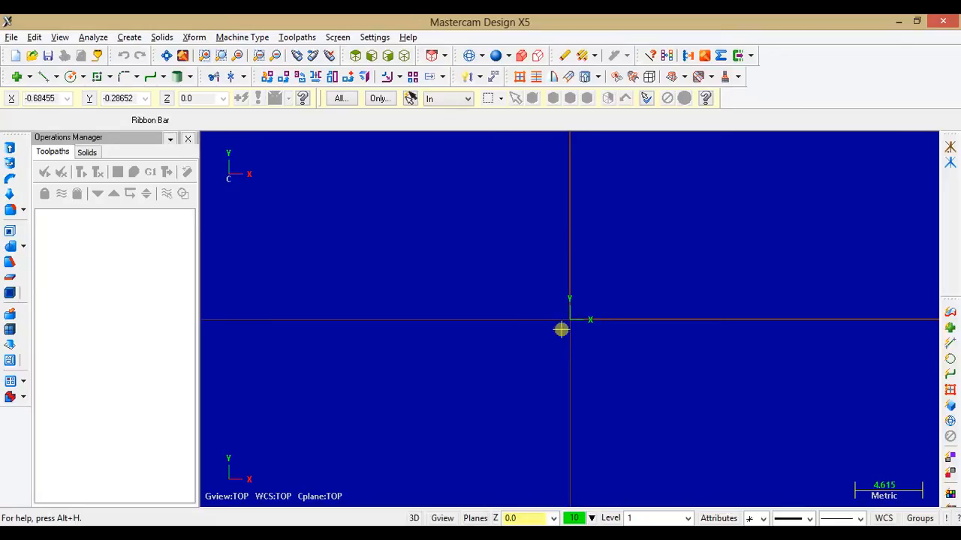
{"action": "key", "text": "F9"}
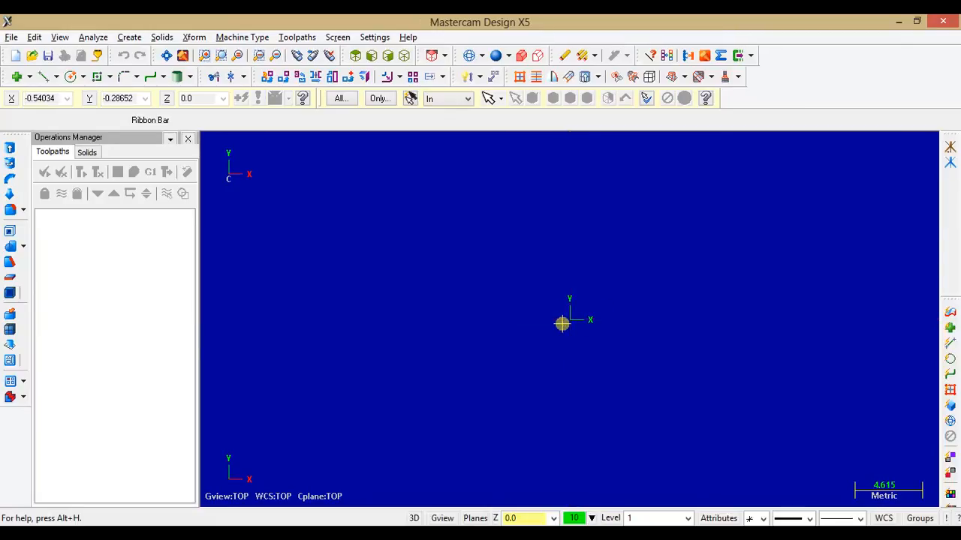
{"action": "key", "text": "alt+F9"}
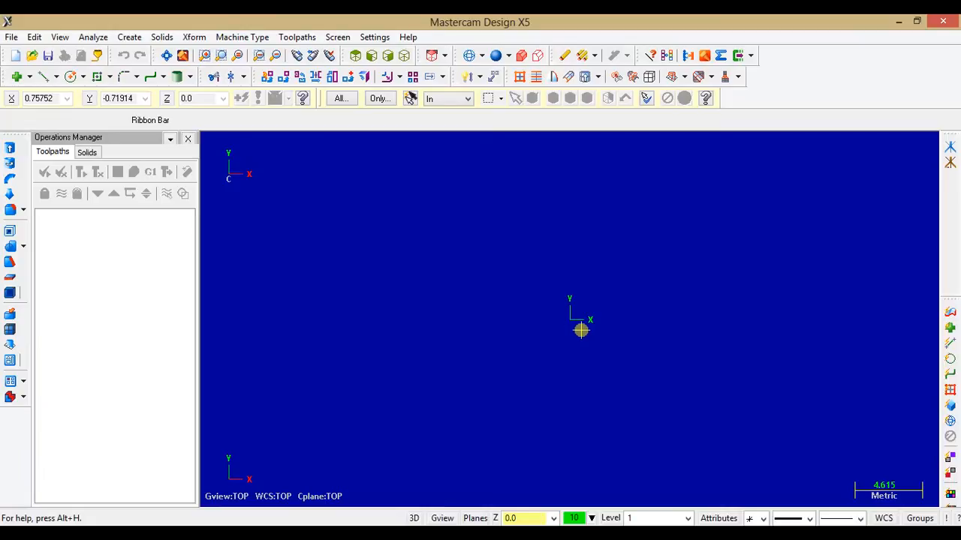
{"action": "key", "text": "F9"}
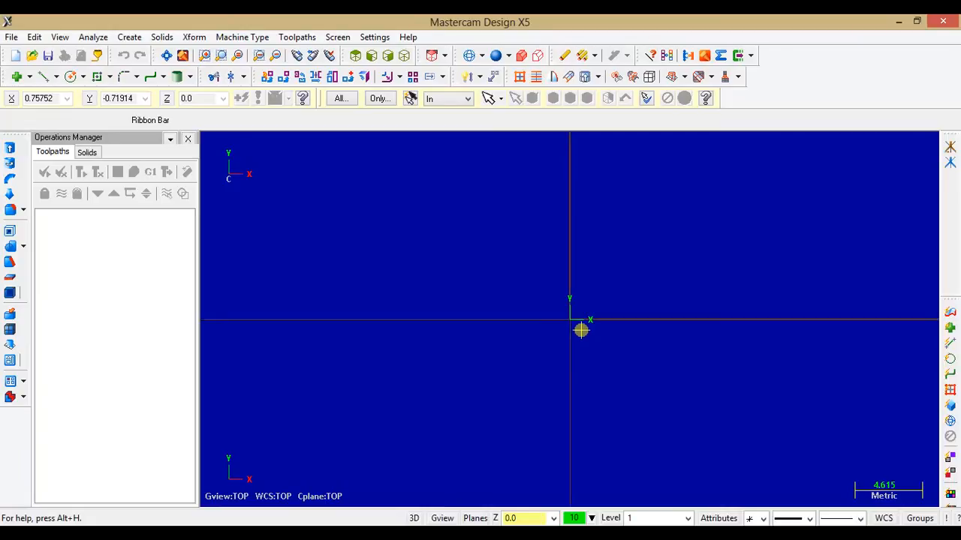
- Create a rectangle with its first corner at the origin, width -130 and height 170
{"action": "scroll", "coordinate": [549, 301], "scroll_direction": "down", "scroll_amount": 1}
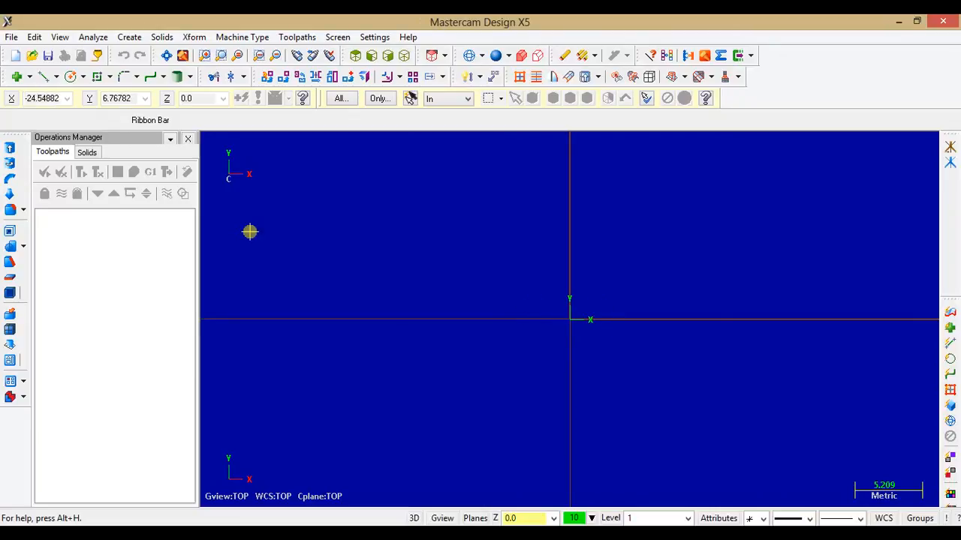
{"action": "left_click", "coordinate": [111, 77]}
{"action": "left_click", "coordinate": [130, 37]}
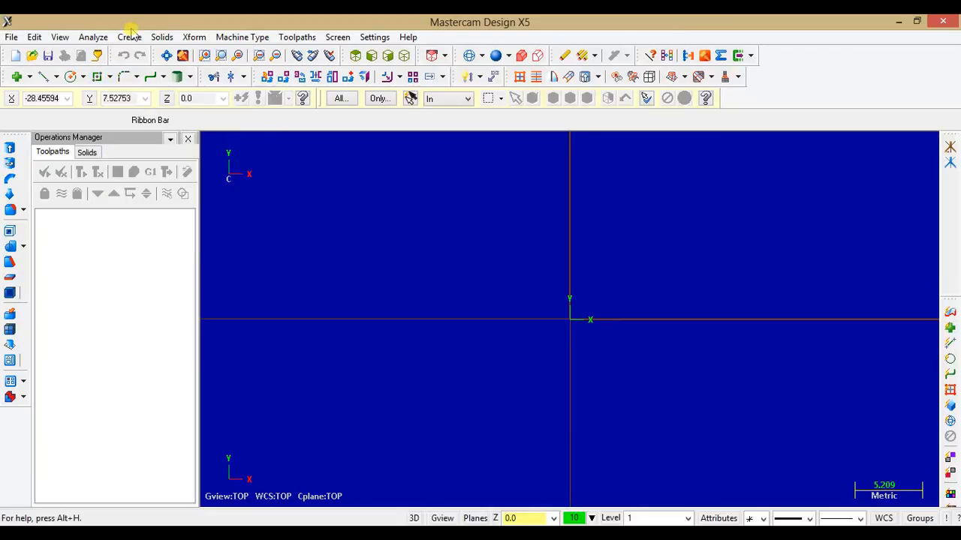
{"action": "left_click", "coordinate": [129, 38]}
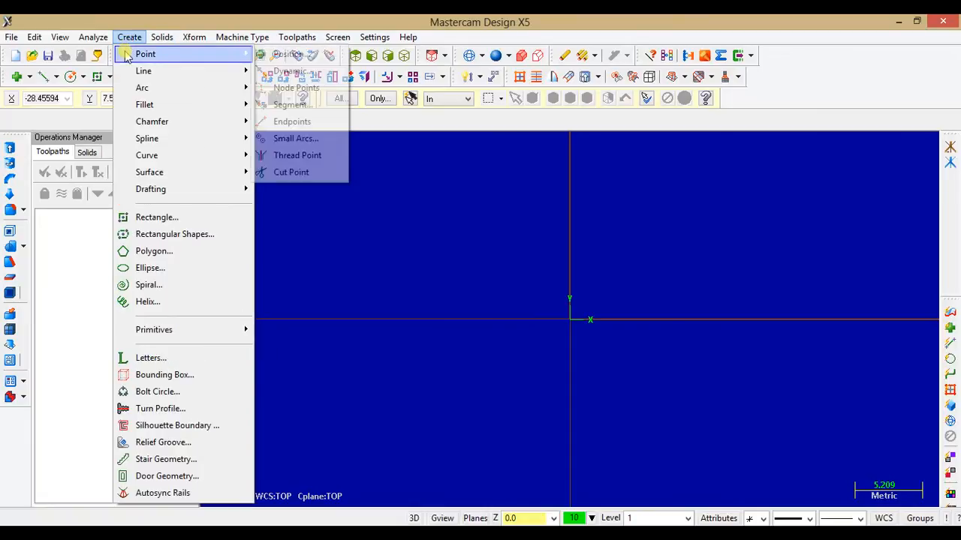
{"action": "left_click", "coordinate": [159, 218]}
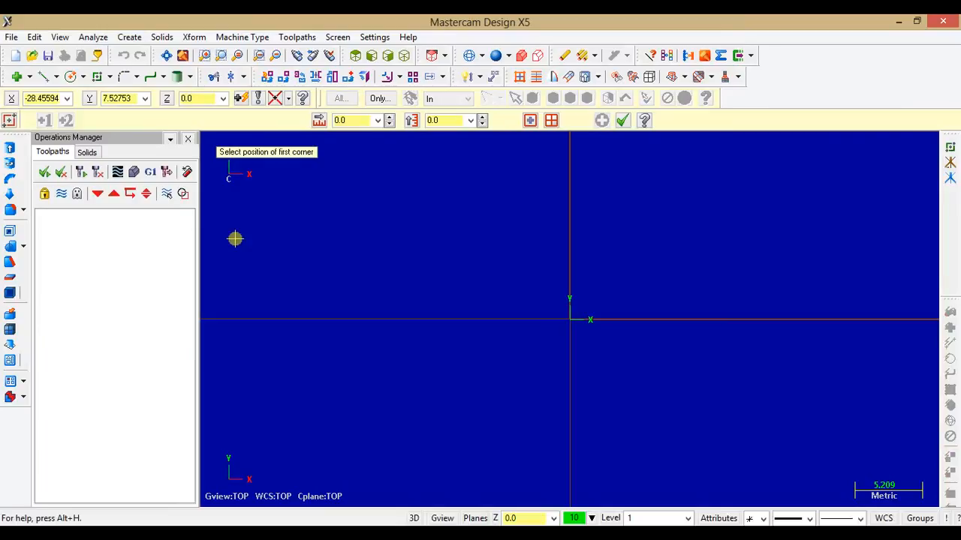
{"action": "left_click", "coordinate": [570, 321]}
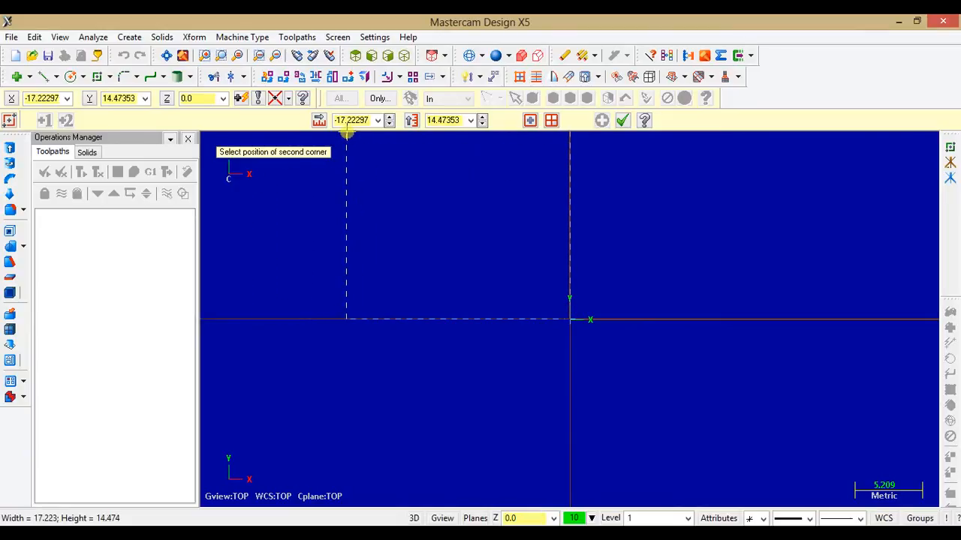
{"action": "left_click", "coordinate": [353, 121]}
{"action": "type", "text": "-130"}
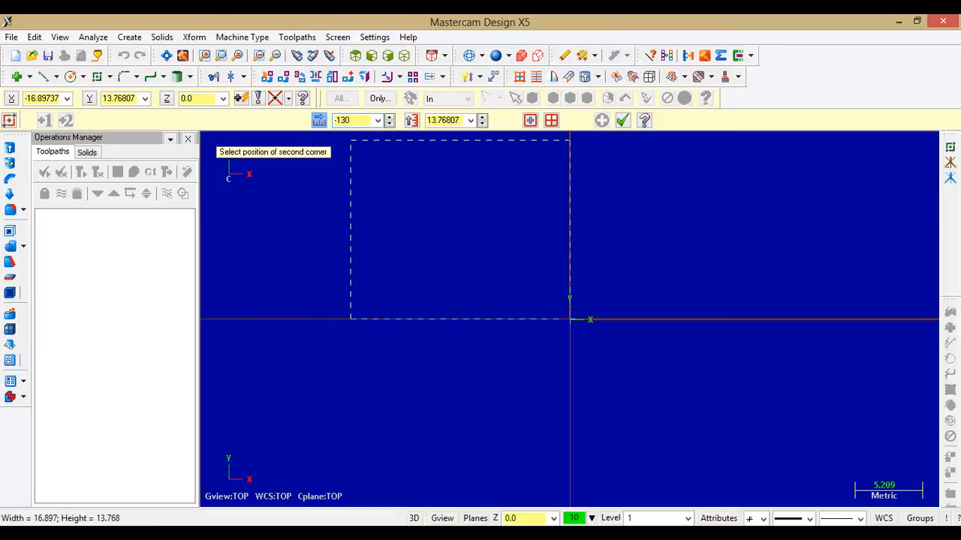
{"action": "key", "text": "Return"}
{"action": "left_click", "coordinate": [450, 120]}
{"action": "type", "text": "17"}
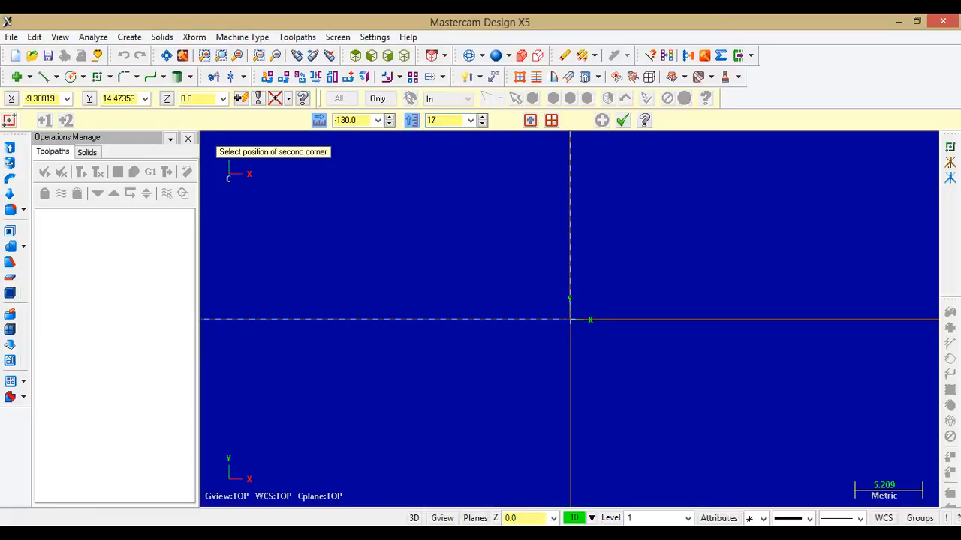
{"action": "type", "text": "0"}
{"action": "key", "text": "Return"}
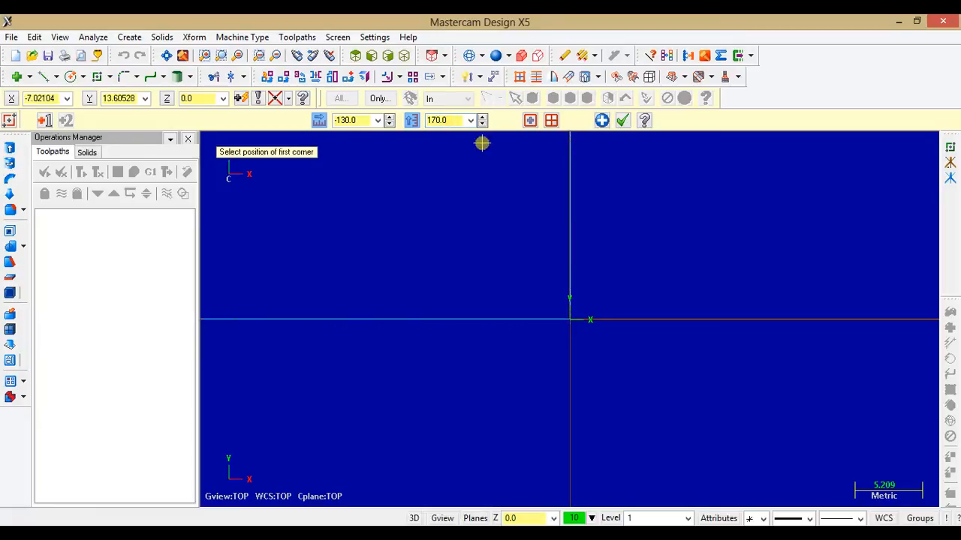
{"action": "left_click", "coordinate": [623, 121]}
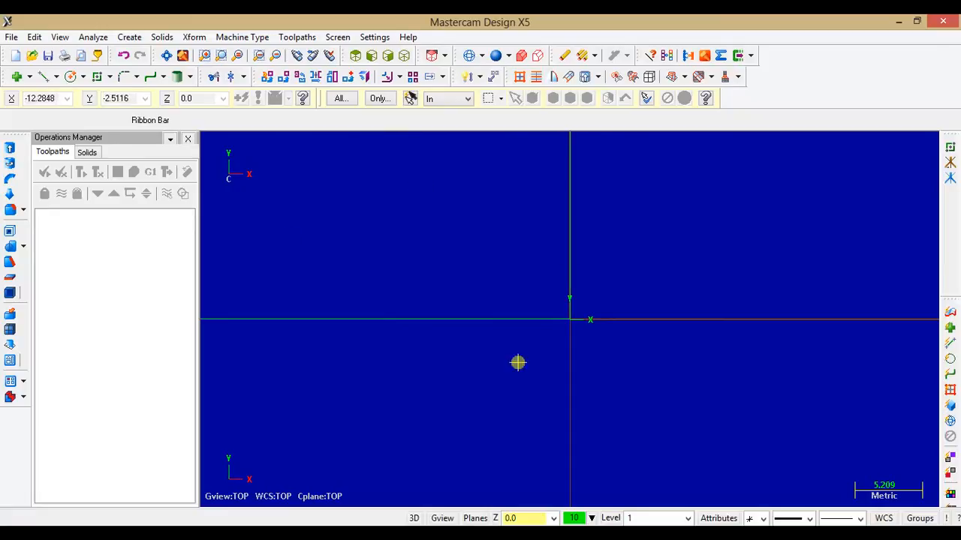
- Chamfer the rectangle's upper-right corner with the 1 Distance method and a distance of 70, as given in the drawing
{"action": "right_click", "coordinate": [377, 216]}
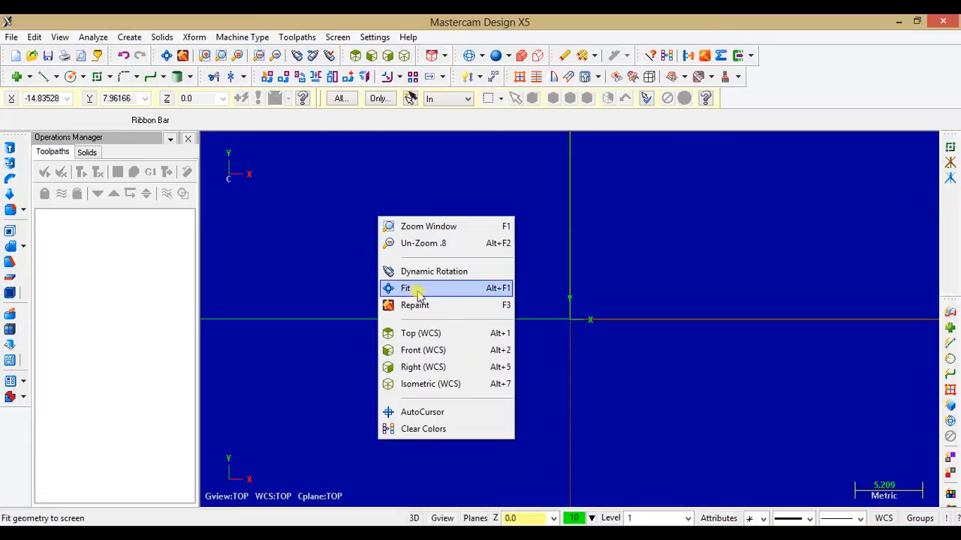
{"action": "left_click", "coordinate": [492, 294]}
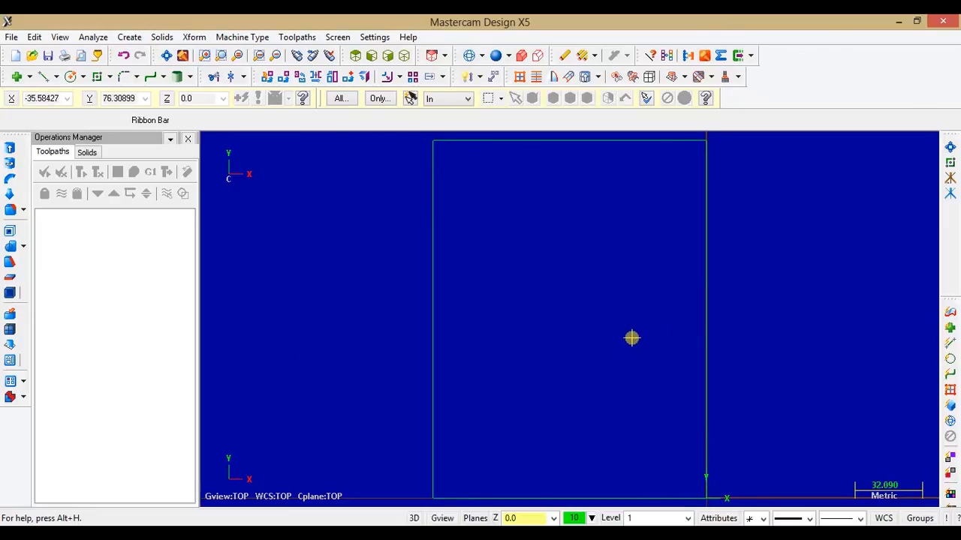
{"action": "key", "text": "alt+Tab"}
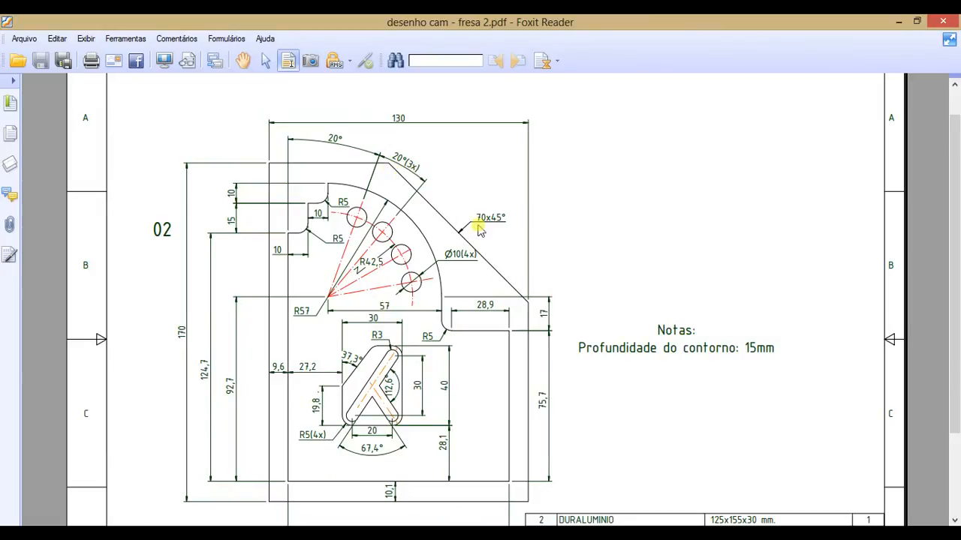
{"action": "key", "text": "alt+Tab"}
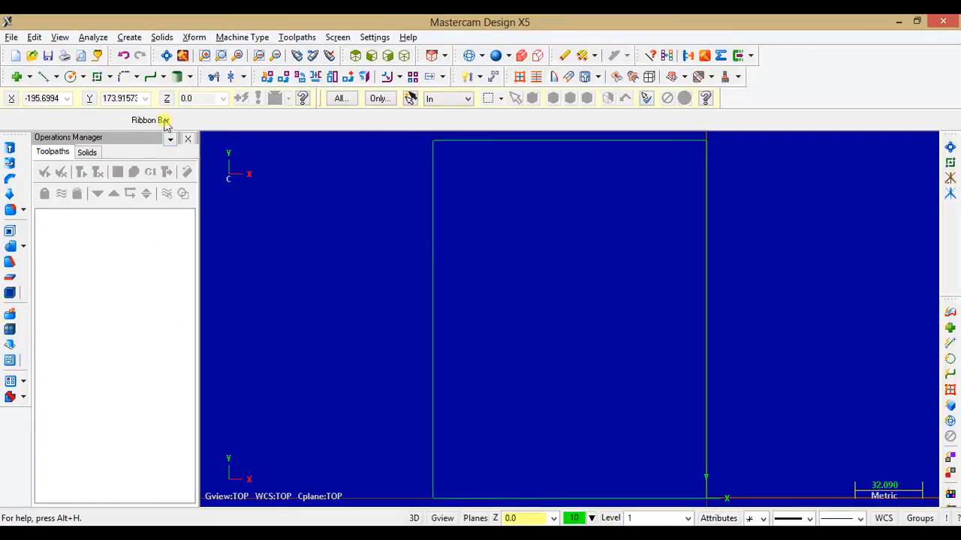
{"action": "left_click", "coordinate": [135, 76]}
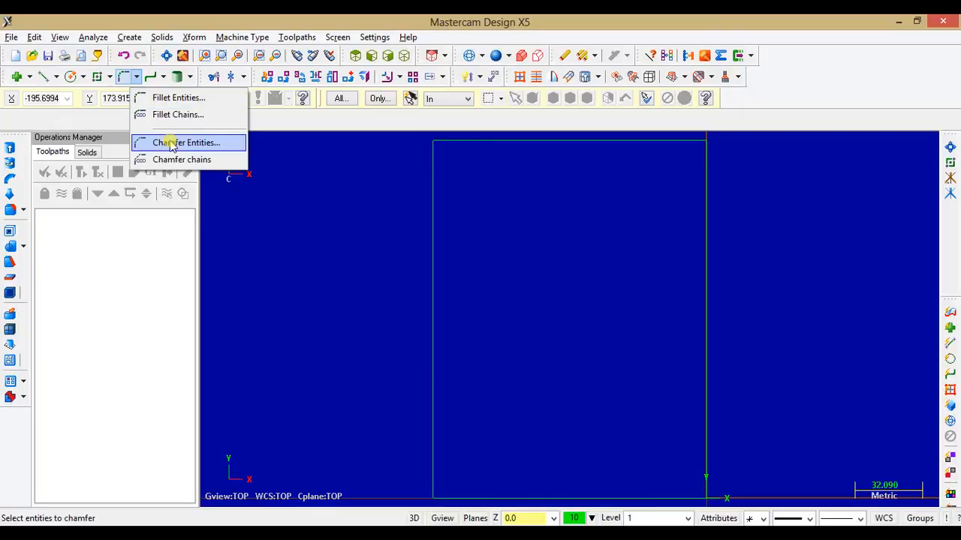
{"action": "left_click", "coordinate": [171, 144]}
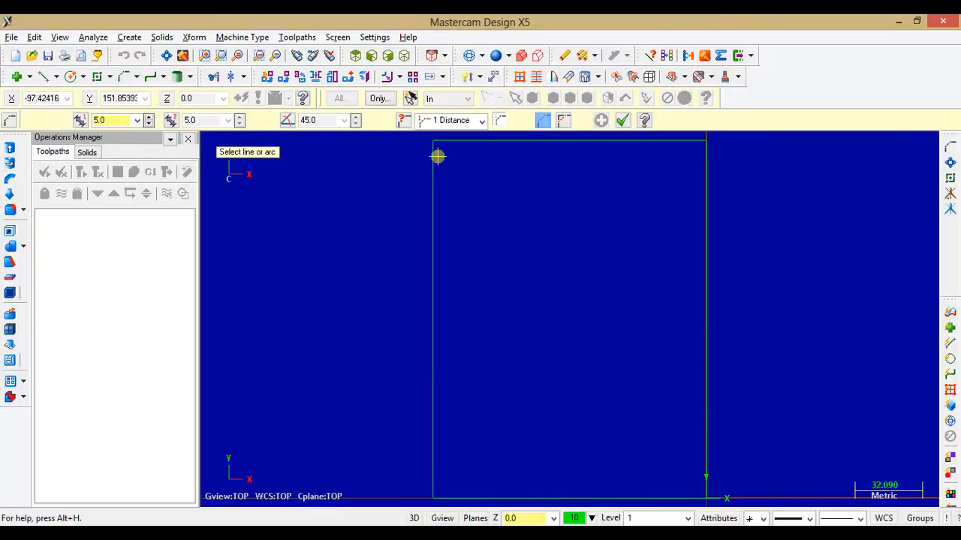
{"action": "left_click", "coordinate": [95, 122]}
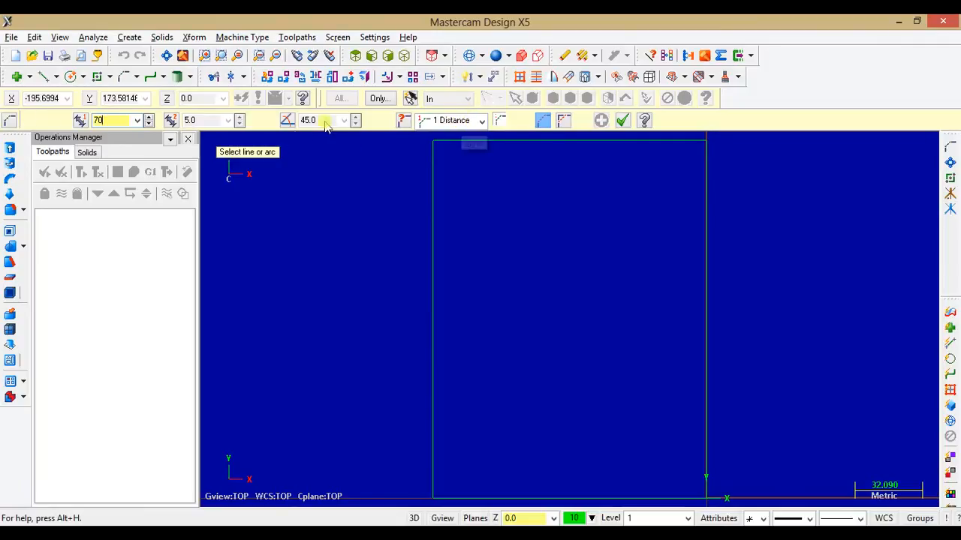
{"action": "left_click", "coordinate": [605, 148]}
{"action": "left_click", "coordinate": [698, 216]}
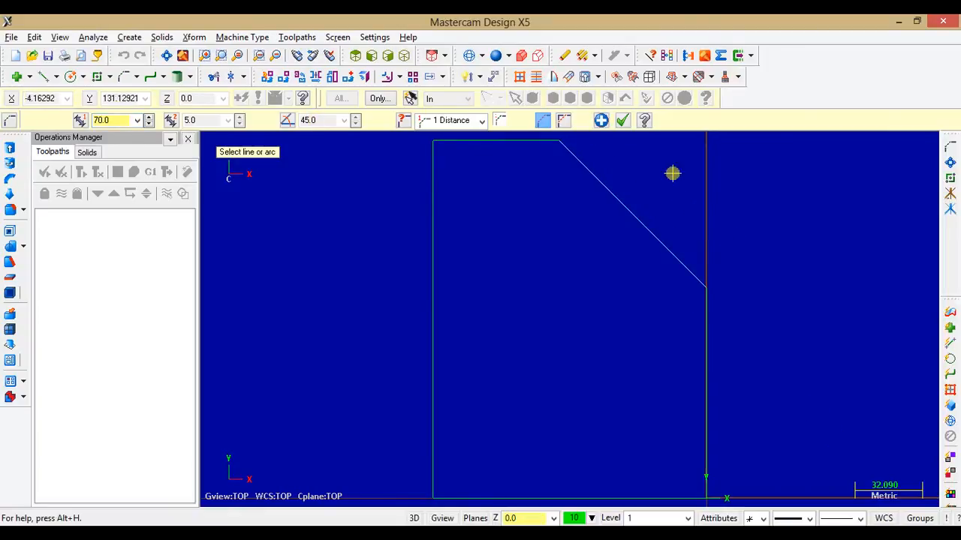
{"action": "left_click", "coordinate": [622, 120]}
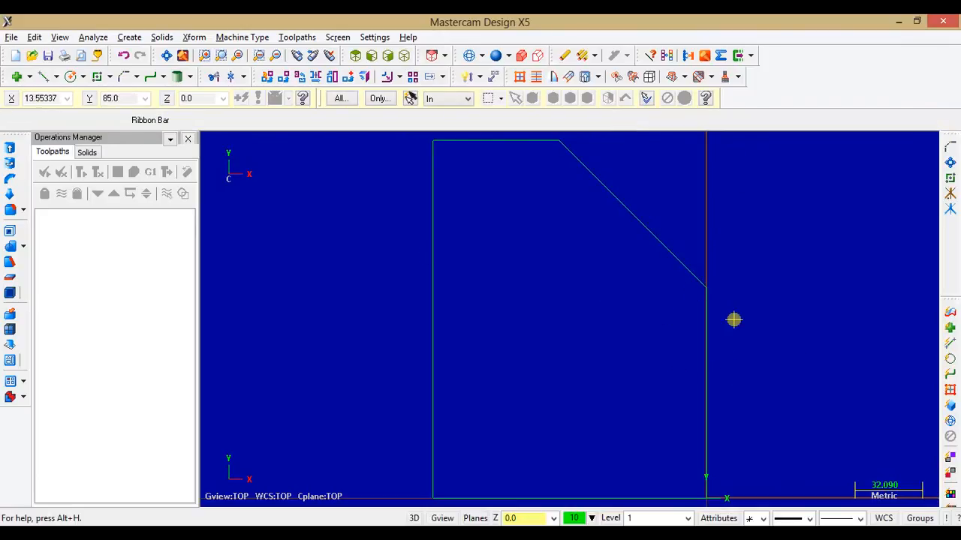
- Examine the inner contour's width and its offsets from the outer profile in the part drawing, and return to Mastercam
{"action": "key", "text": "alt+Tab"}
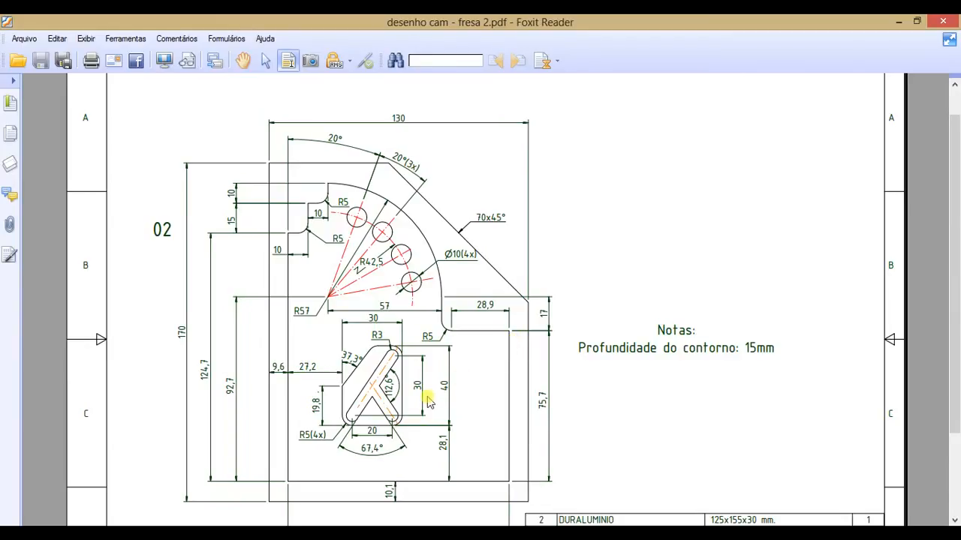
{"action": "key", "text": "alt"}
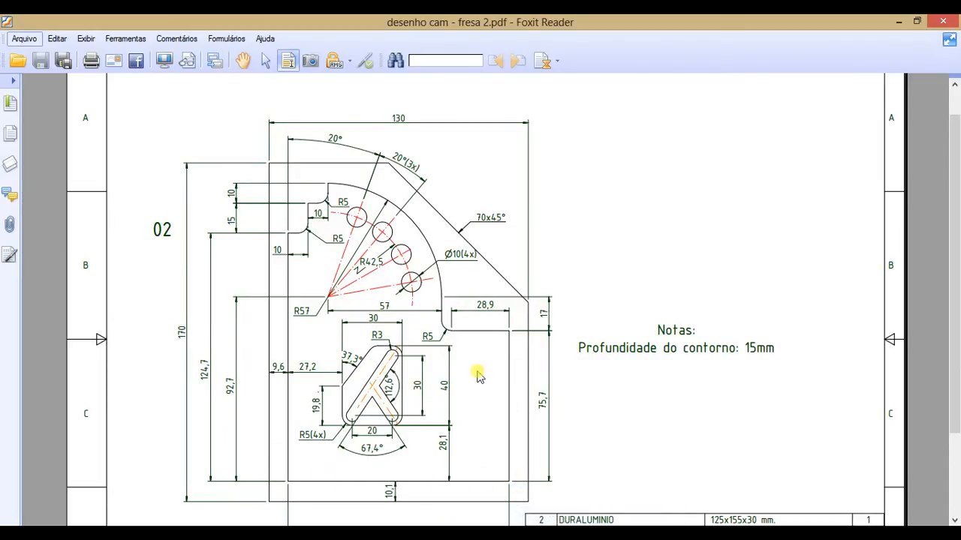
{"action": "scroll", "coordinate": [485, 424], "scroll_direction": "down", "scroll_amount": 1}
{"action": "scroll", "coordinate": [484, 424], "scroll_direction": "down", "scroll_amount": 1}
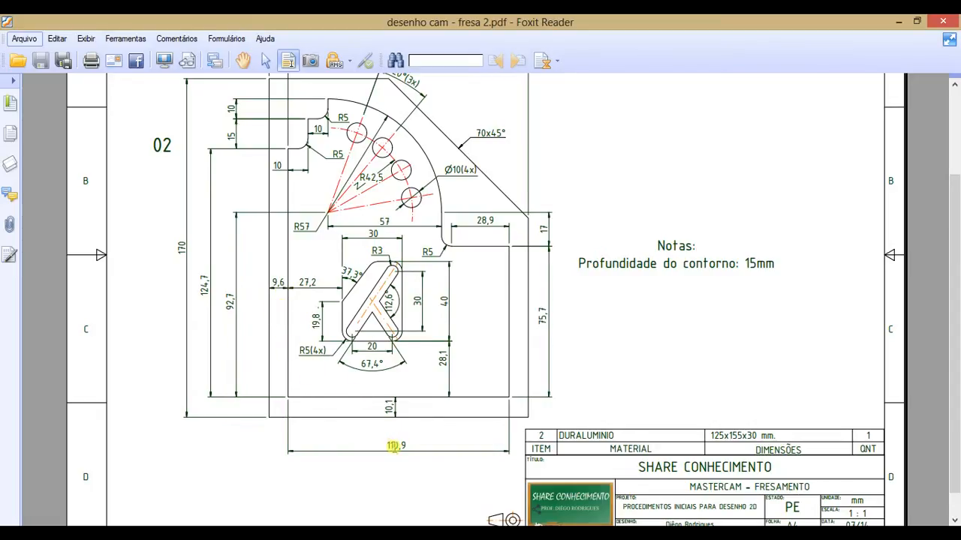
{"action": "scroll", "coordinate": [441, 366], "scroll_direction": "up", "scroll_amount": 3}
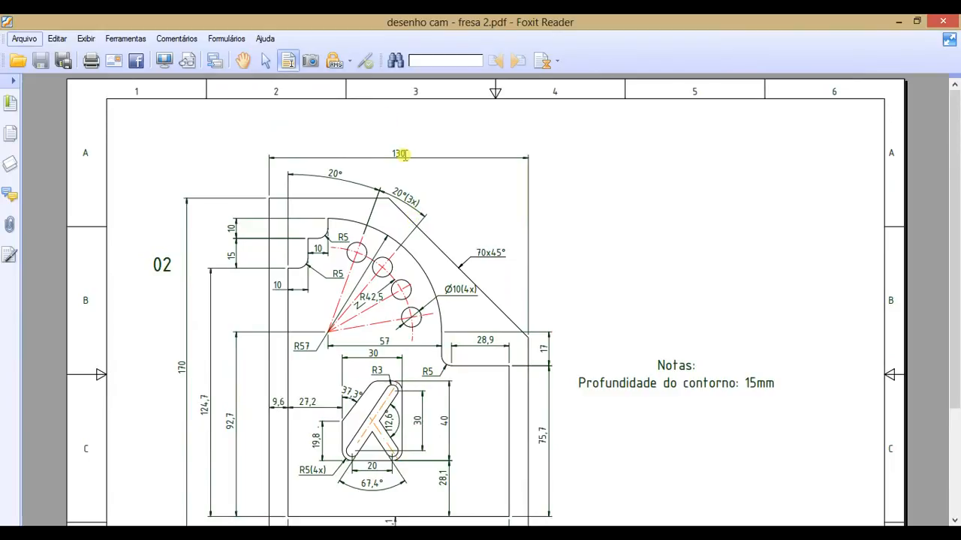
{"action": "scroll", "coordinate": [418, 256], "scroll_direction": "down", "scroll_amount": 4}
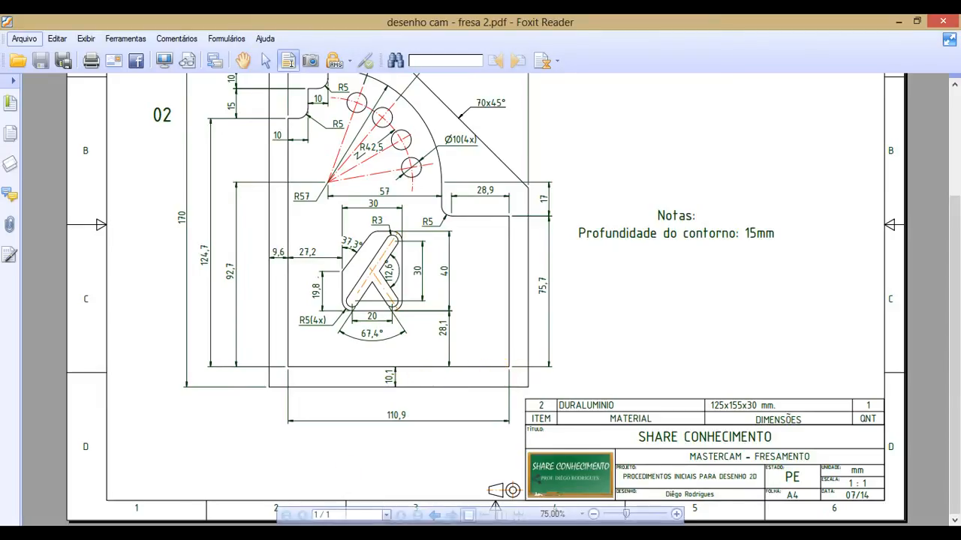
{"action": "left_click", "coordinate": [335, 520]}
{"action": "scroll", "coordinate": [558, 378], "scroll_direction": "down", "scroll_amount": 1}
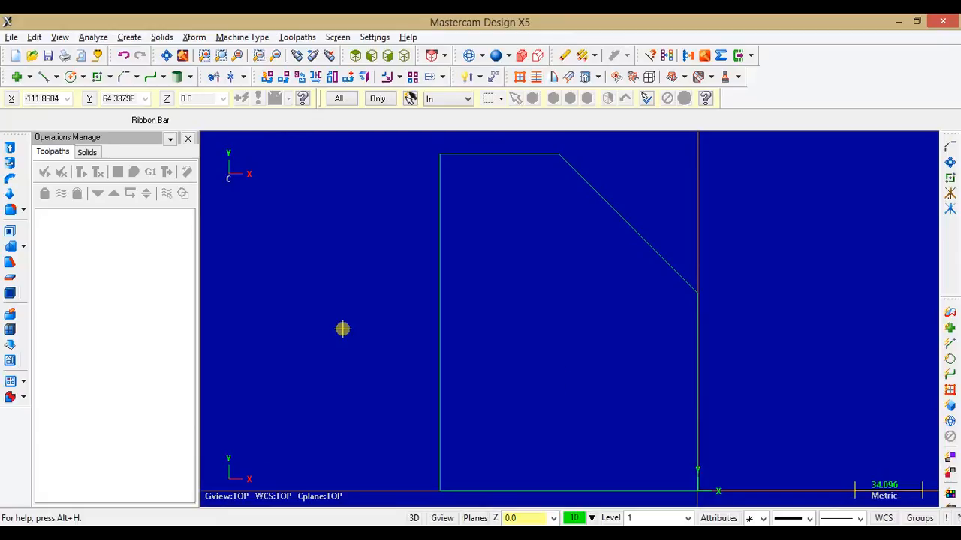
- Draw the inner contour's bottom line from X-9.6, Y10.1 horizontally toward negative X, with a length of 110.9
{"action": "left_click", "coordinate": [43, 77]}
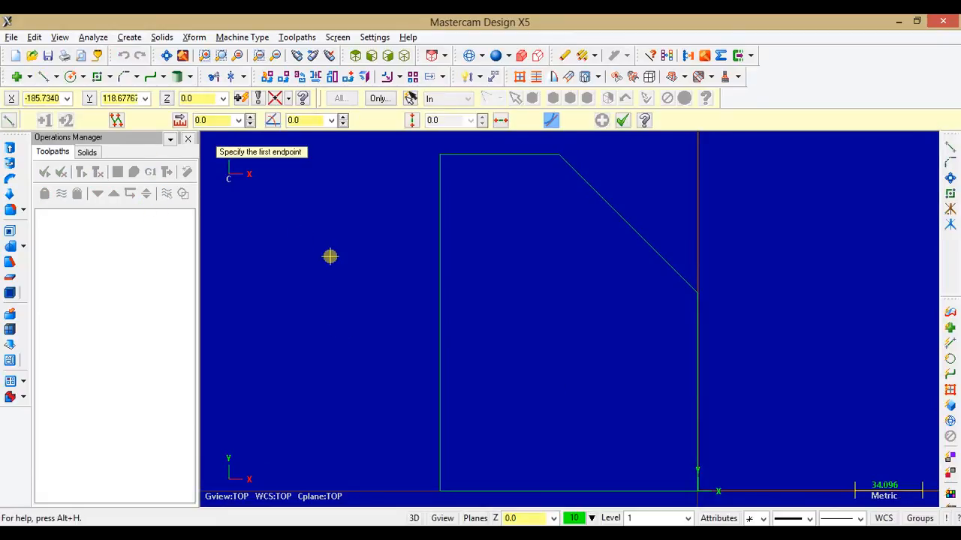
{"action": "left_click", "coordinate": [241, 100]}
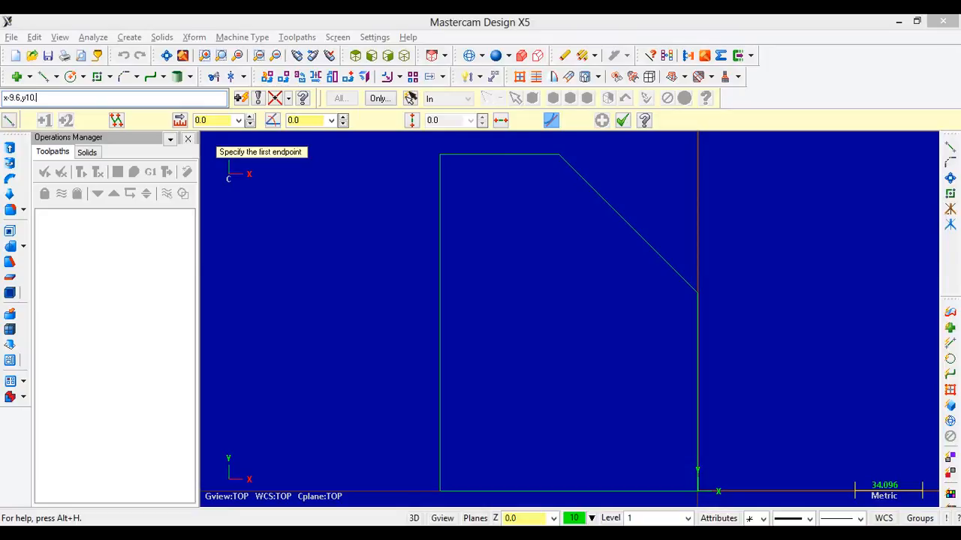
{"action": "key", "text": "Return"}
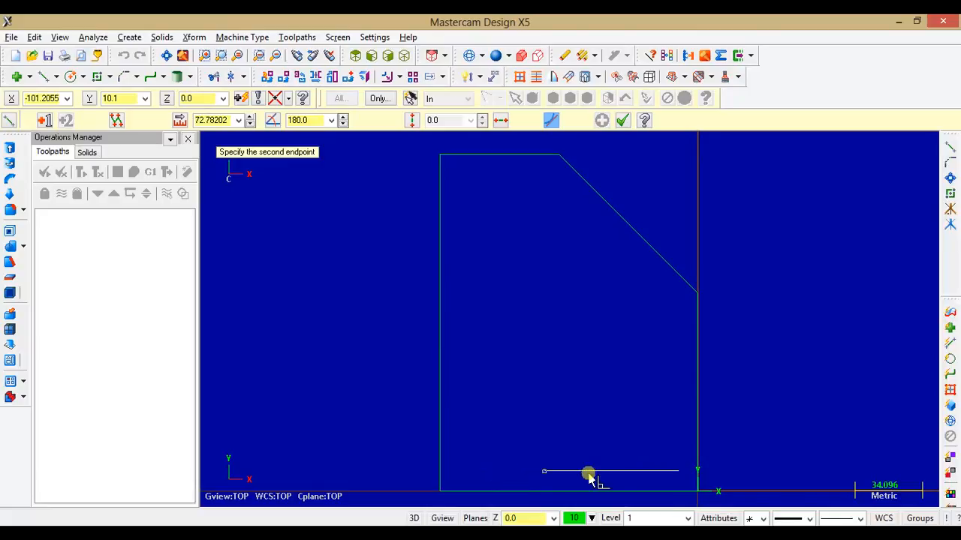
{"action": "left_click", "coordinate": [500, 475]}
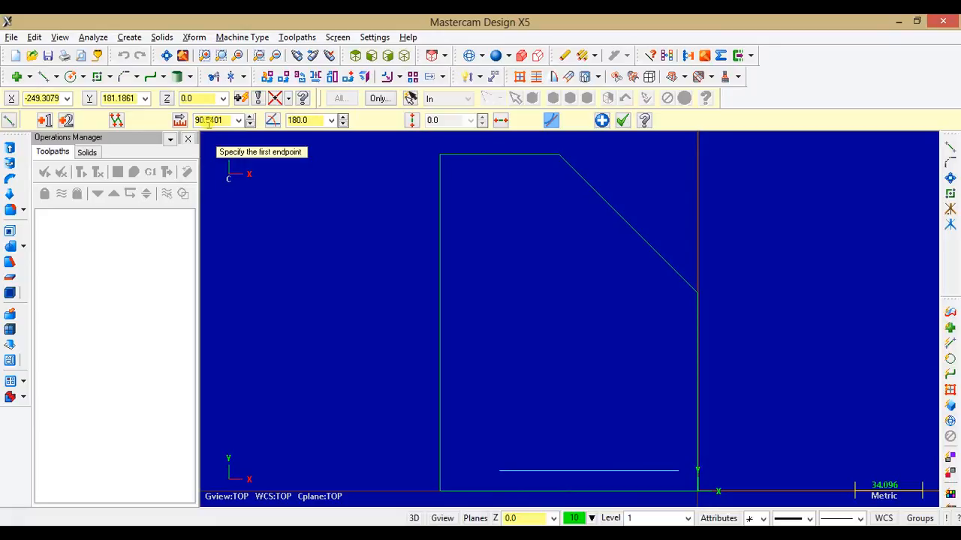
{"action": "key", "text": "alt+Tab"}
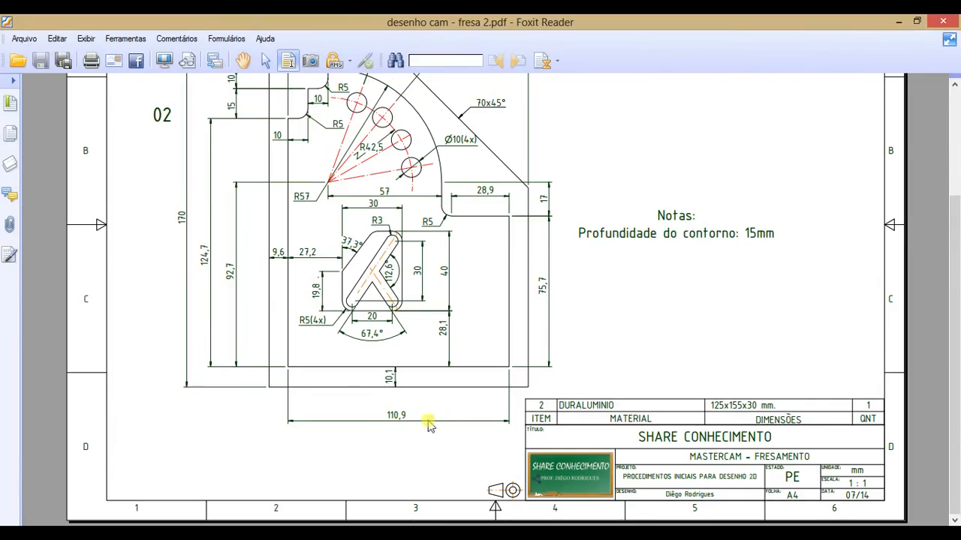
{"action": "key", "text": "alt+Tab"}
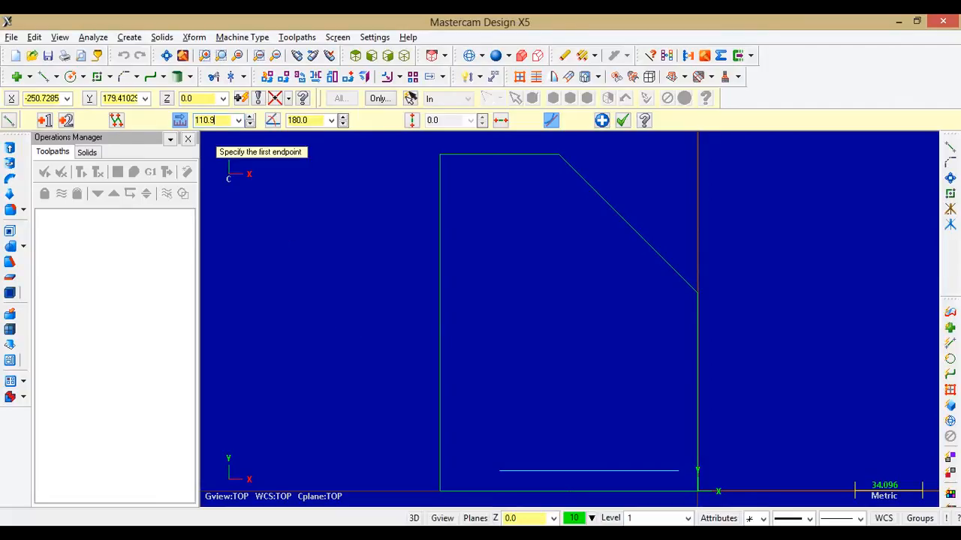
{"action": "key", "text": "Return"}
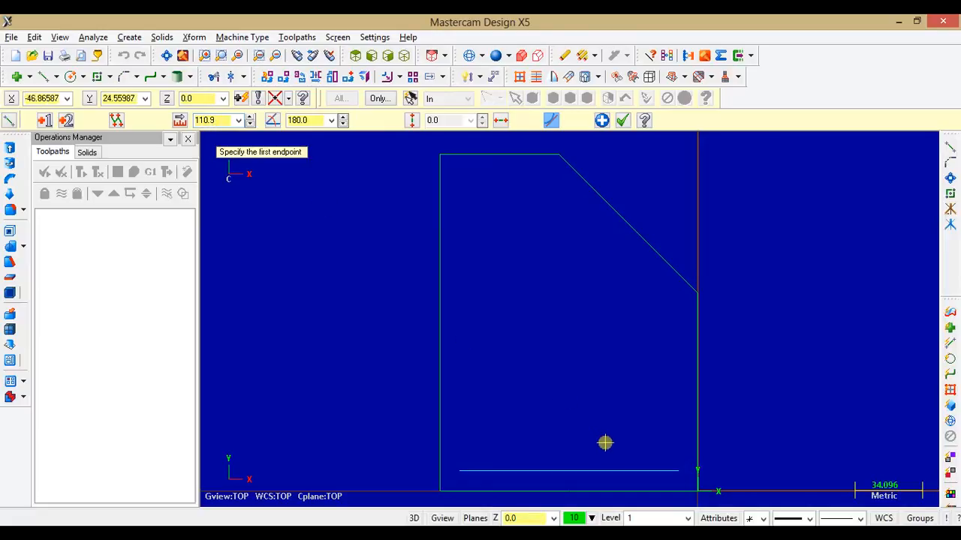
- Draw a vertical line upward from the bottom line's left end with a length of 124.7, as dimensioned in the drawing
{"action": "key", "text": "alt+Tab"}
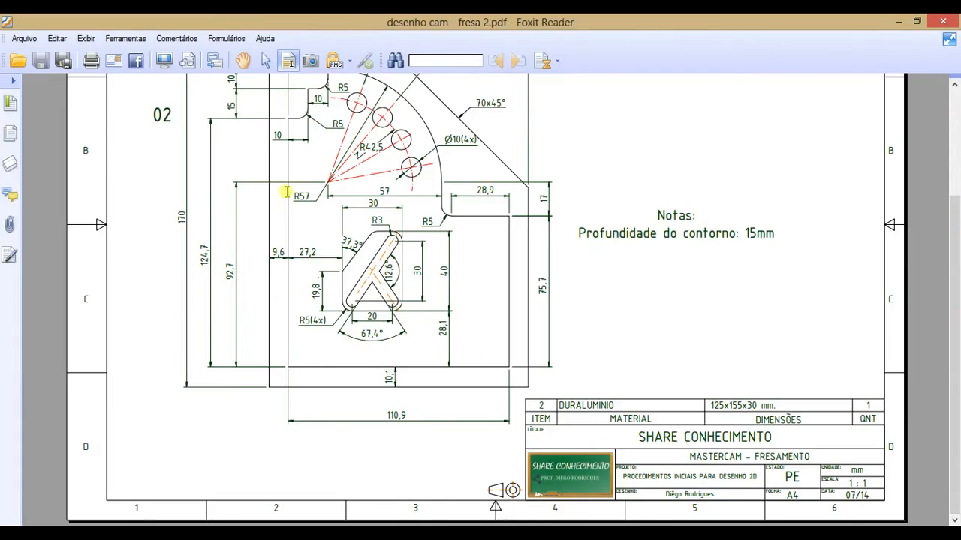
{"action": "scroll", "coordinate": [286, 194], "scroll_direction": "up", "scroll_amount": 2}
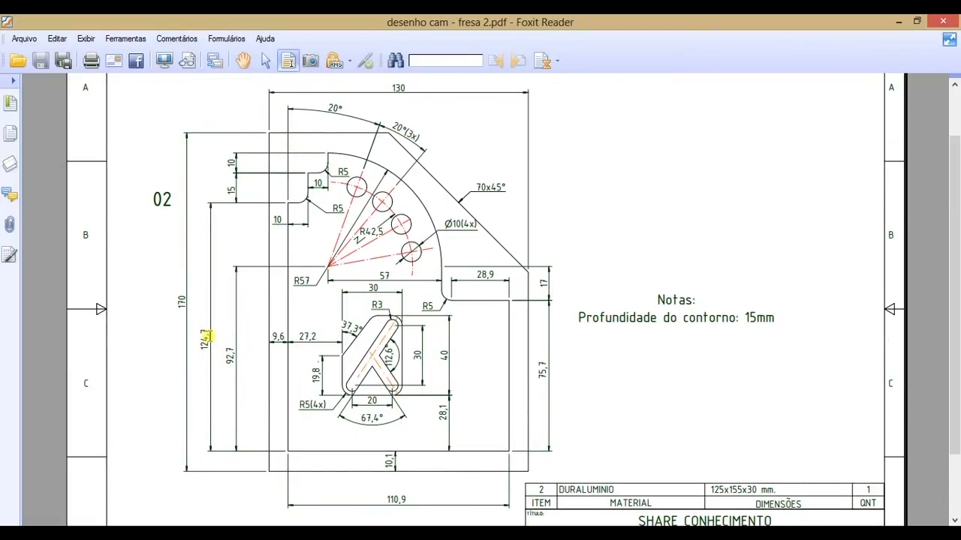
{"action": "scroll", "coordinate": [207, 334], "scroll_direction": "up", "scroll_amount": 1, "text": "ctrl"}
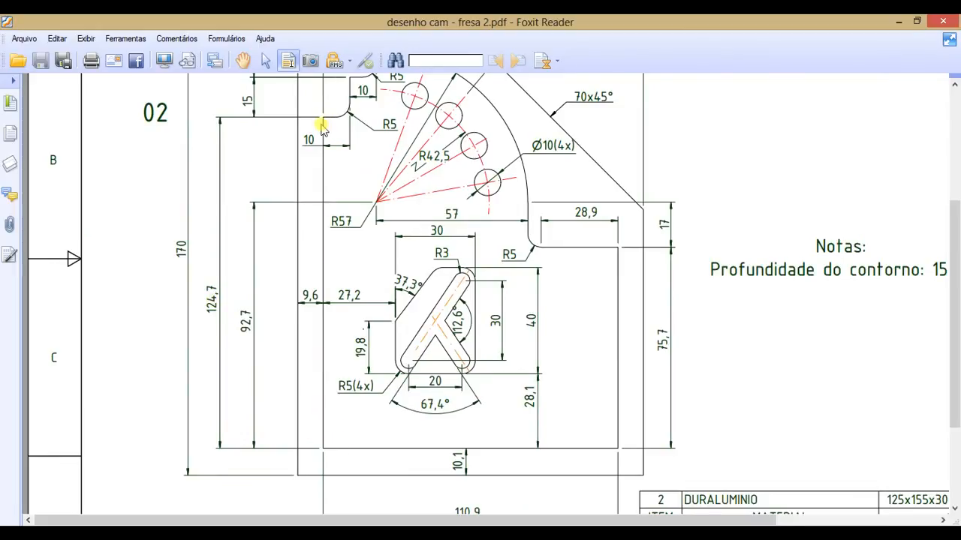
{"action": "key", "text": "alt+Tab"}
{"action": "left_click", "coordinate": [460, 470]}
{"action": "left_click", "coordinate": [460, 323]}
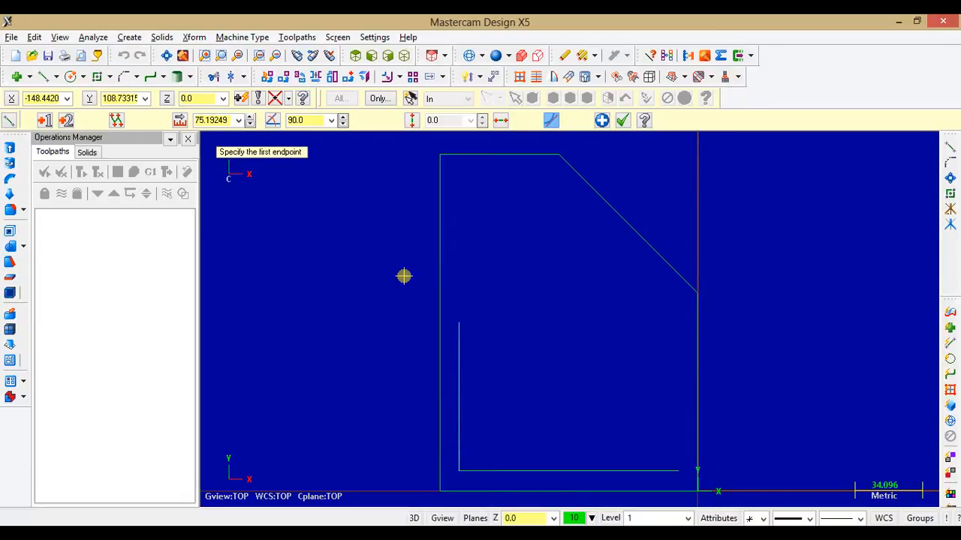
{"action": "key", "text": "l"}
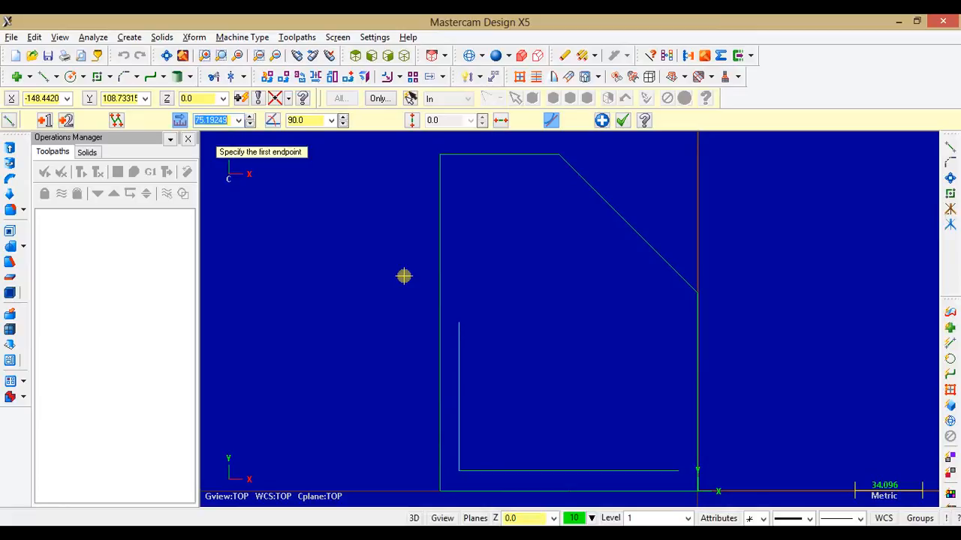
{"action": "type", "text": "124.7"}
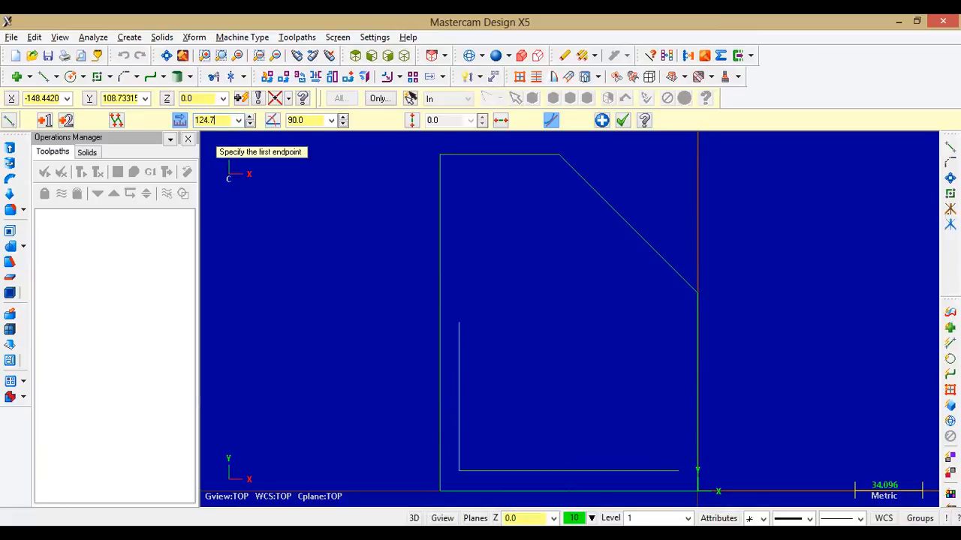
{"action": "key", "text": "Return"}
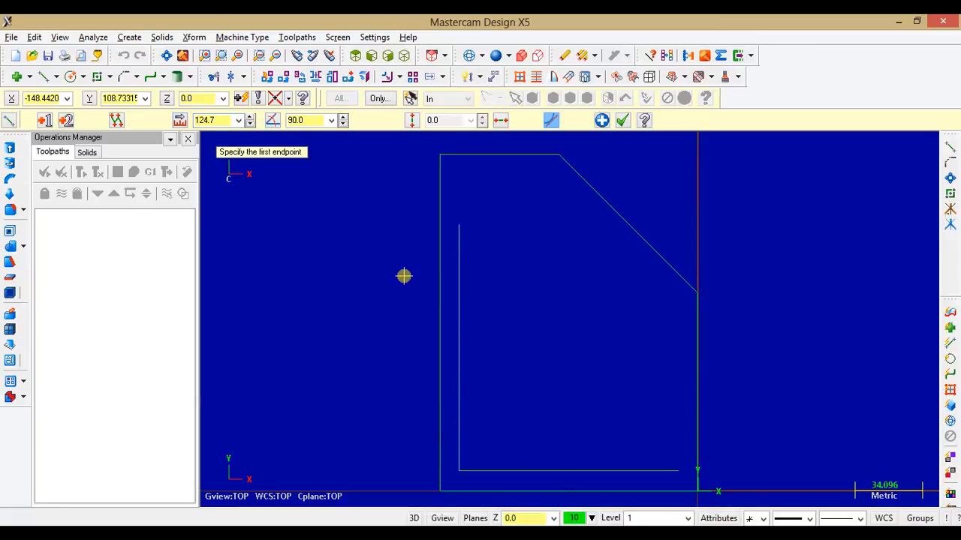
- Draw a horizontal line rightward from the top of the 124.7 mm vertical line, with a length of 10
{"action": "key", "text": "alt+Tab"}
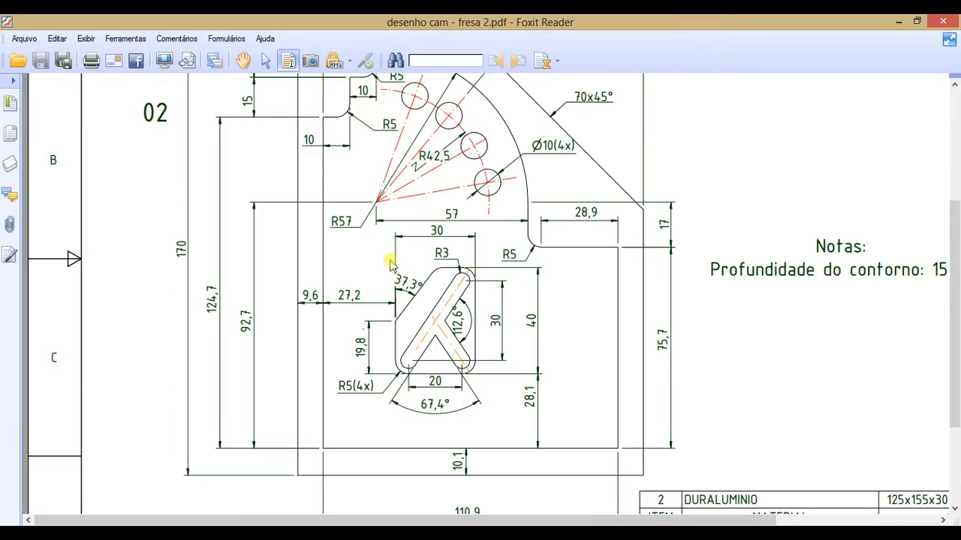
{"action": "scroll", "coordinate": [335, 144], "scroll_direction": "up", "scroll_amount": 3}
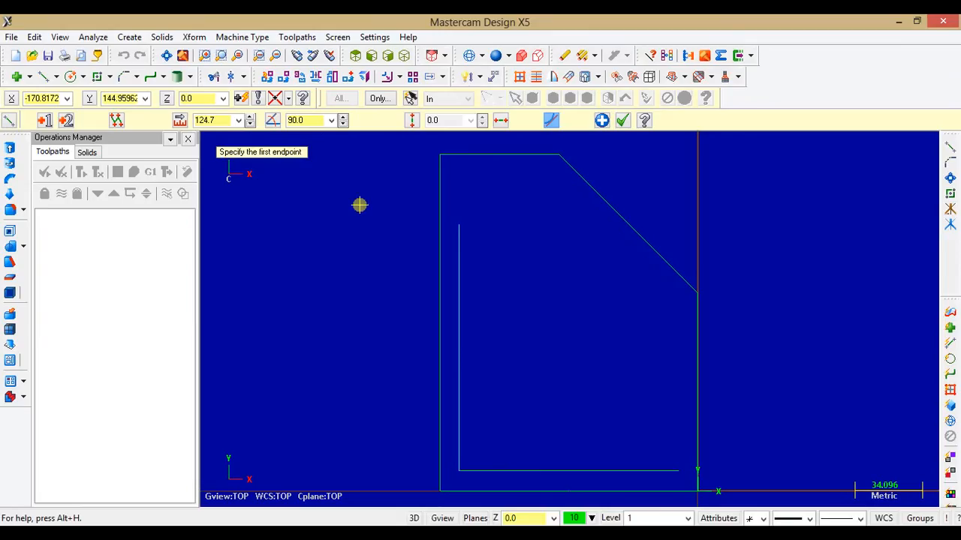
{"action": "key", "text": "alt+Tab"}
{"action": "left_click", "coordinate": [460, 225]}
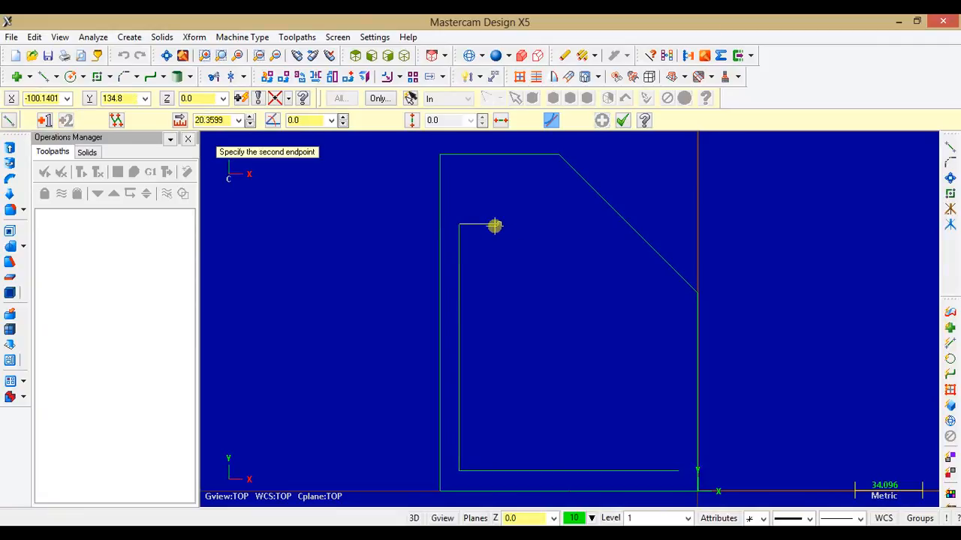
{"action": "left_click", "coordinate": [494, 223]}
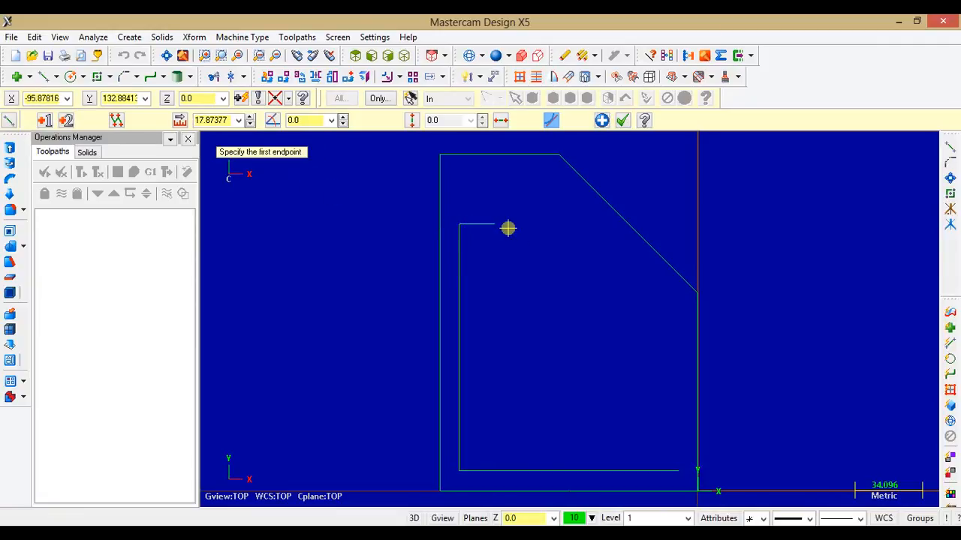
{"action": "left_click", "coordinate": [207, 121]}
{"action": "type", "text": "10"}
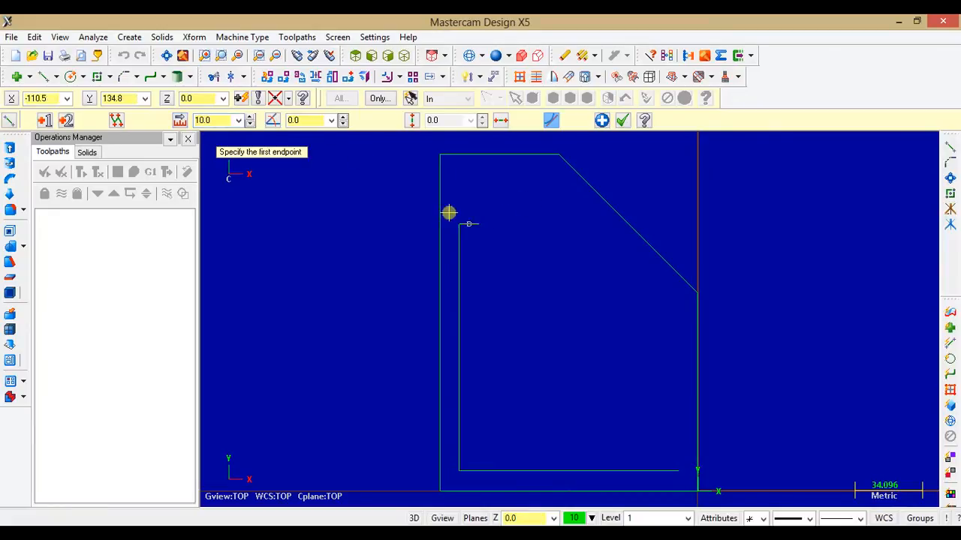
{"action": "scroll", "coordinate": [463, 228], "scroll_direction": "up", "scroll_amount": 1}
{"action": "scroll", "coordinate": [463, 227], "scroll_direction": "up", "scroll_amount": 5}
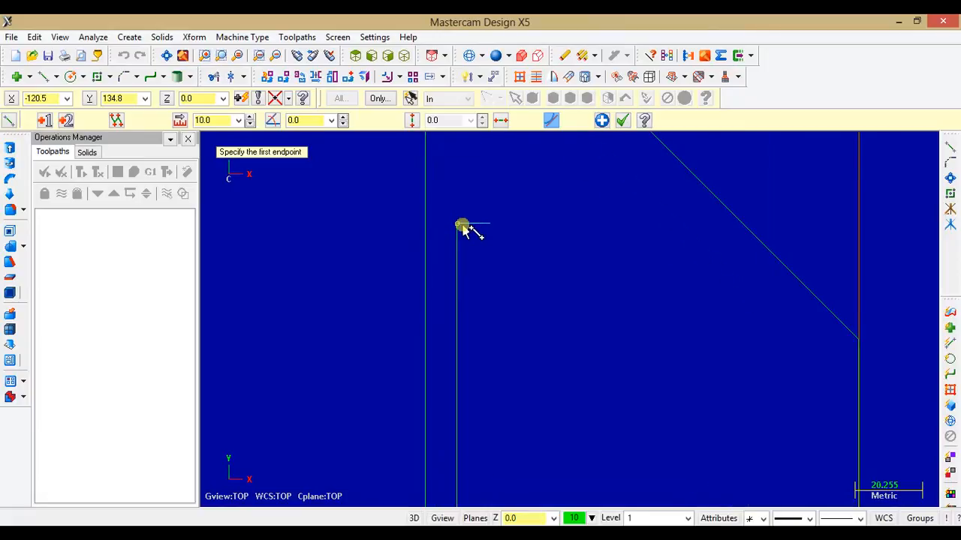
{"action": "scroll", "coordinate": [476, 226], "scroll_direction": "down", "scroll_amount": 8}
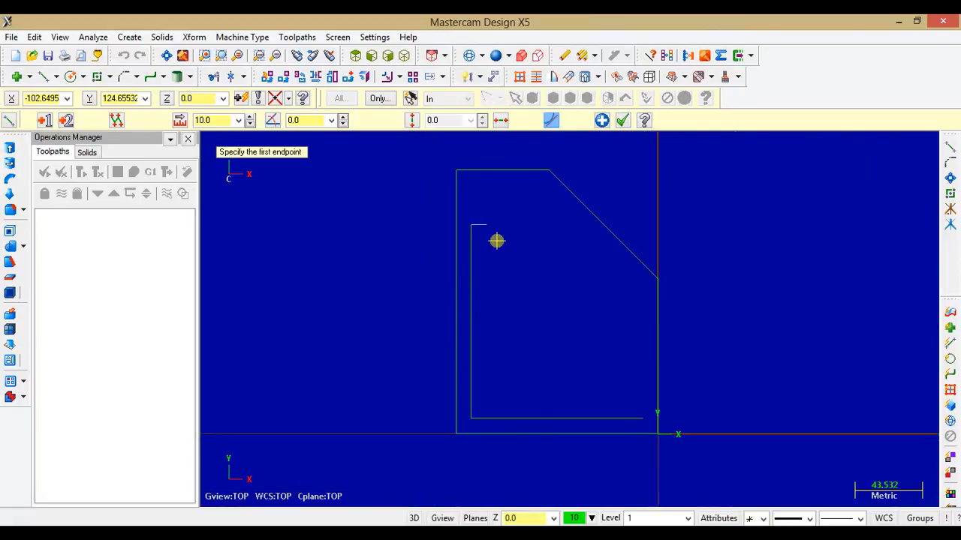
- Draw a vertical line upward from the right end of the 10 mm horizontal line, with a length of 15
{"action": "key", "text": "alt+Tab"}
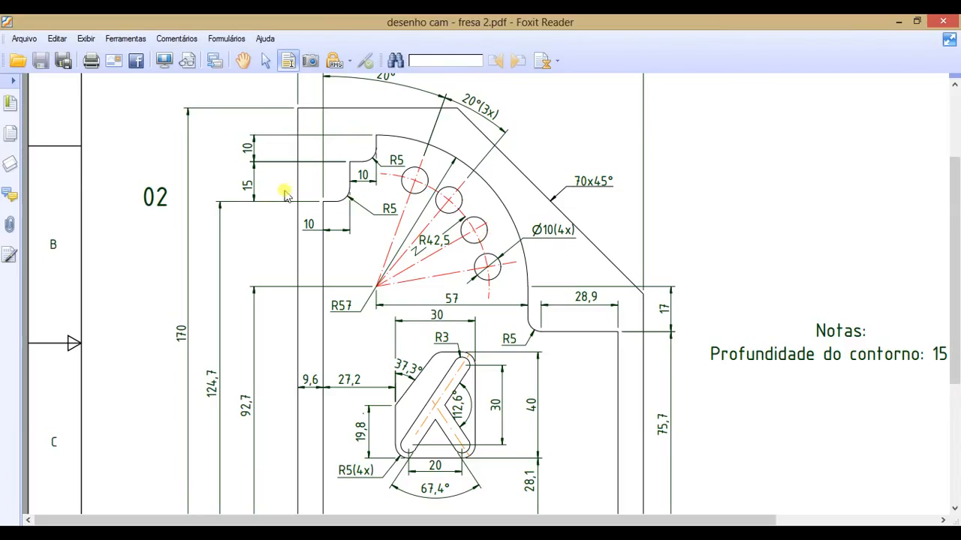
{"action": "key", "text": "alt+Tab"}
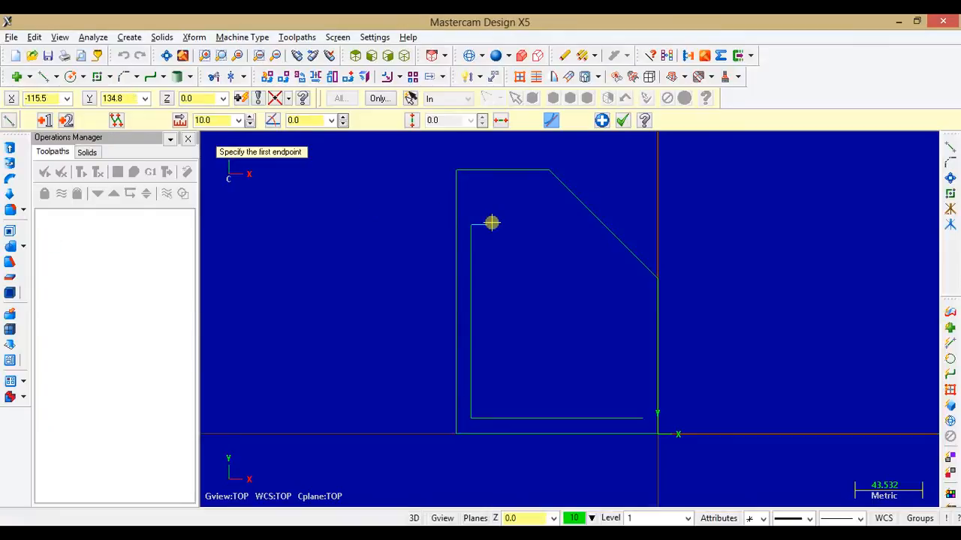
{"action": "left_click", "coordinate": [488, 225]}
{"action": "left_click", "coordinate": [485, 197]}
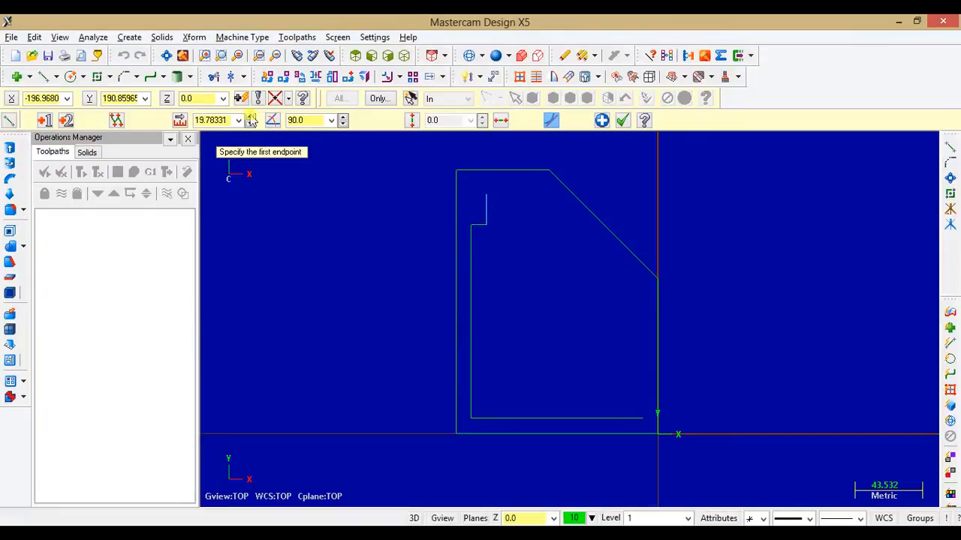
{"action": "left_click", "coordinate": [214, 120]}
{"action": "type", "text": "15"}
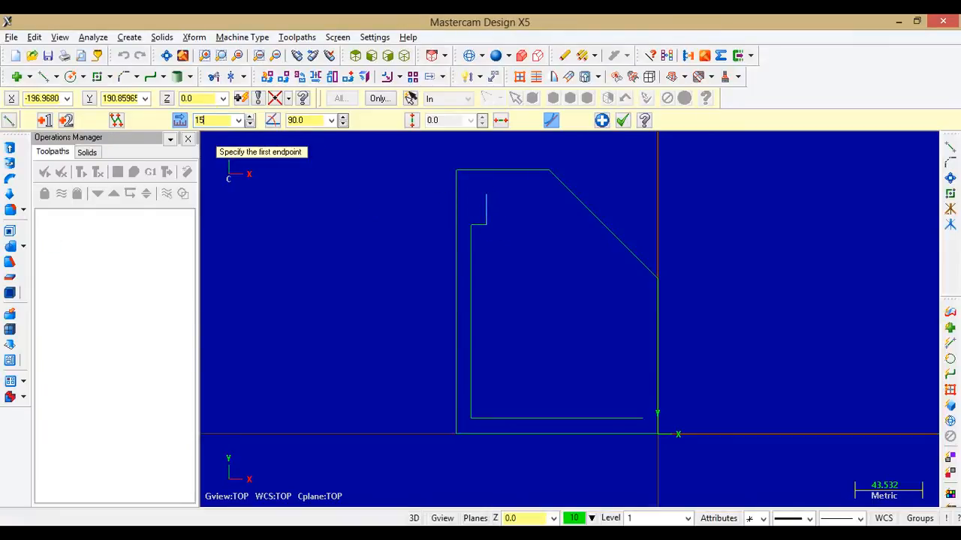
- Draw a horizontal line rightward from the top of the 15 mm vertical line, with a length of 10
{"action": "key", "text": "alt+Tab"}
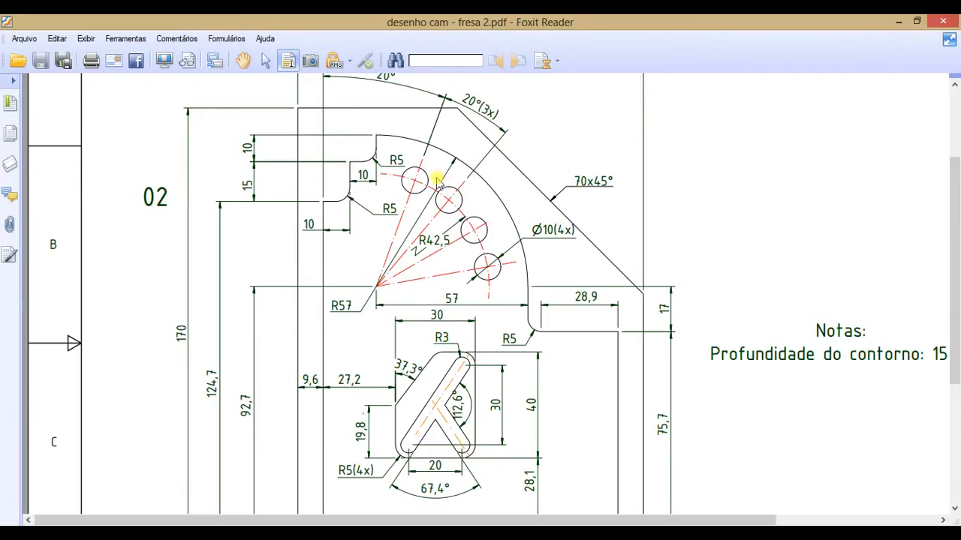
{"action": "key", "text": "alt+Tab"}
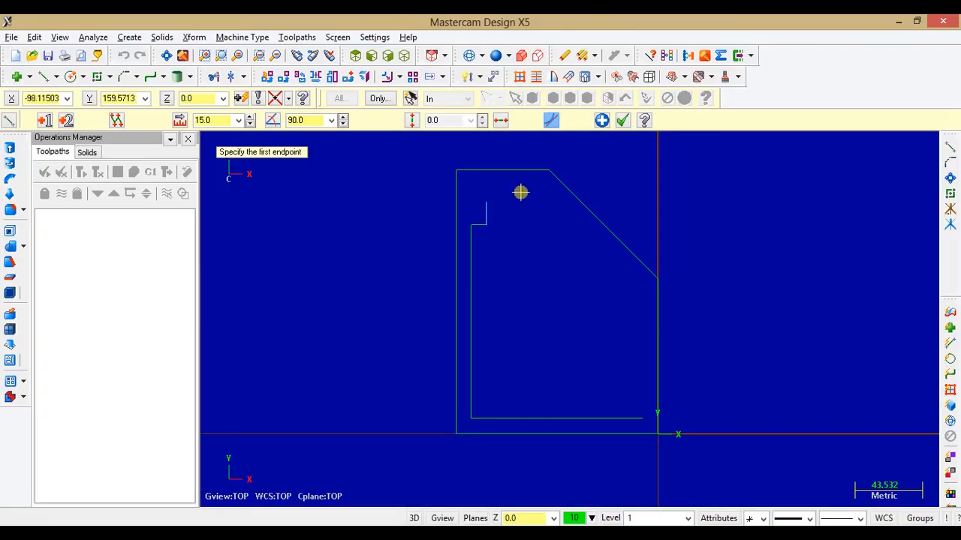
{"action": "left_click", "coordinate": [488, 202]}
{"action": "left_click", "coordinate": [518, 202]}
{"action": "key", "text": "alt+l"}
{"action": "type", "text": "10"}
{"action": "key", "text": "Return"}
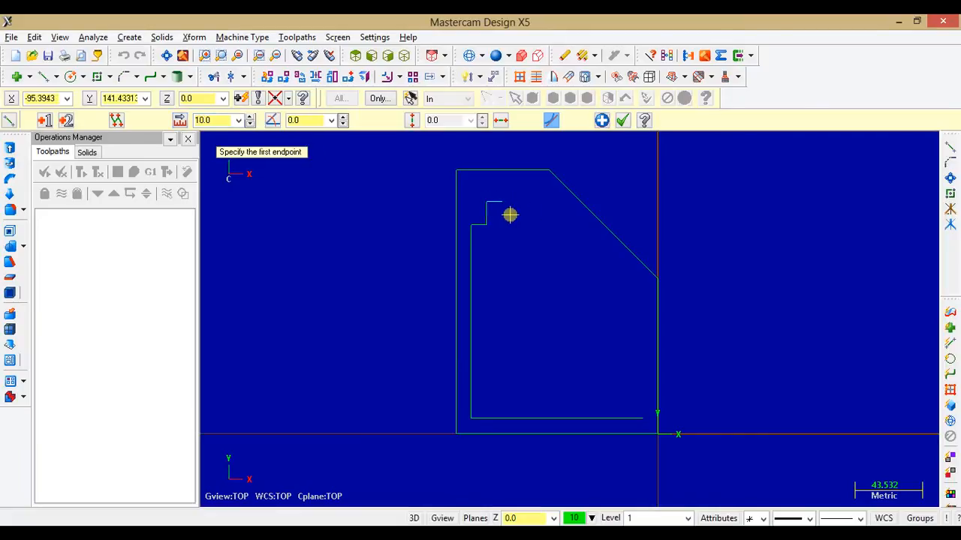
- Draw a vertical line upward from the right end of the upper 10 mm horizontal step line, with a length of 10
{"action": "left_click", "coordinate": [501, 202]}
{"action": "left_click", "coordinate": [499, 189]}
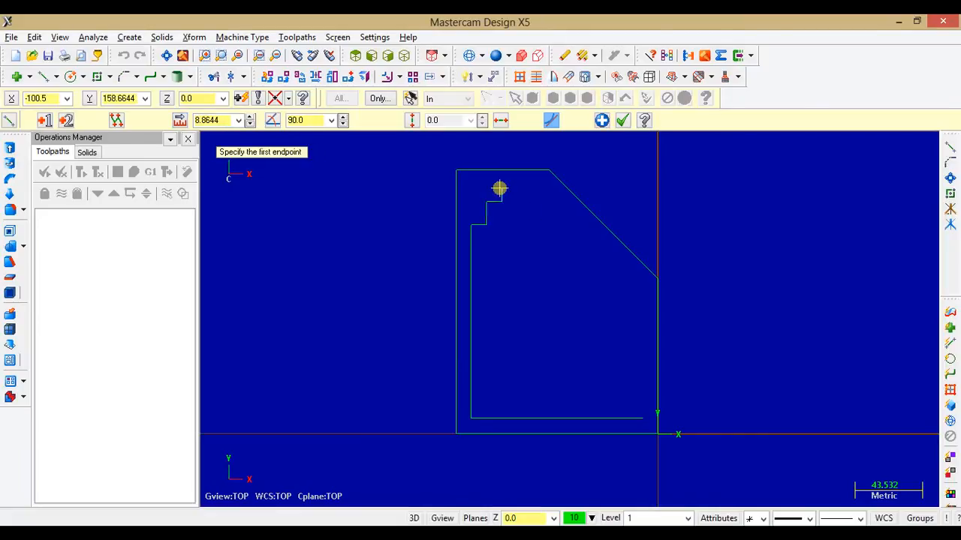
{"action": "key", "text": "alt+l"}
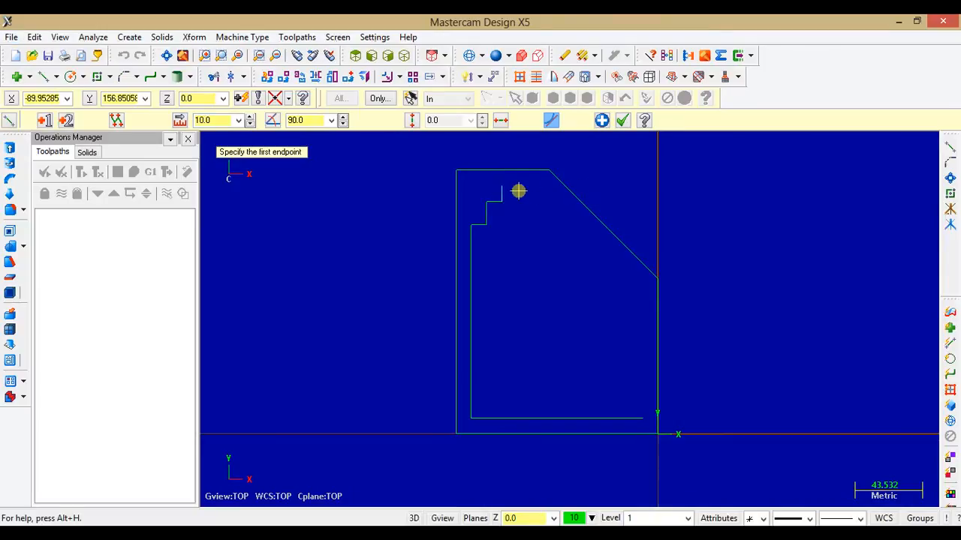
- Draw a vertical line upward from the inner bottom line's right end with a length of 75.7, as dimensioned in the PDF drawing
{"action": "key", "text": "alt+Tab"}
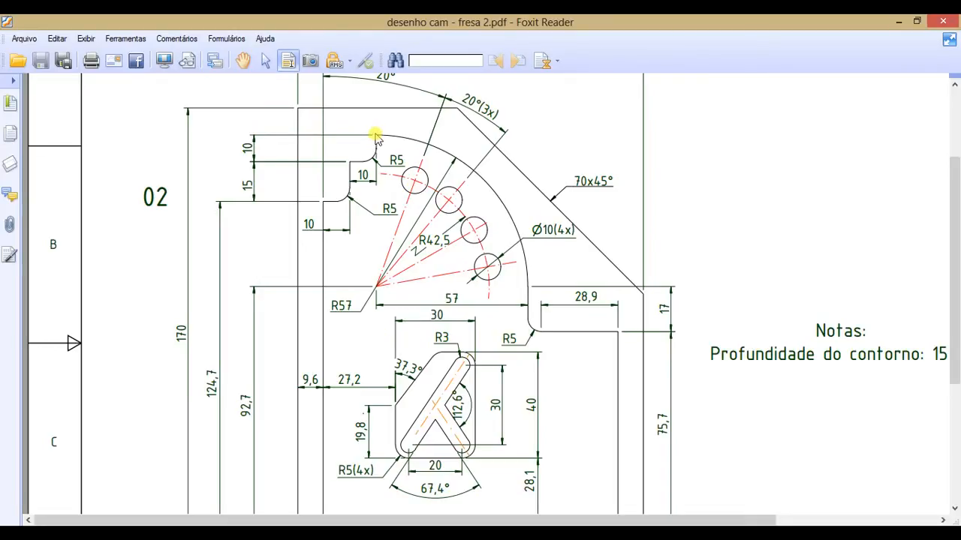
{"action": "scroll", "coordinate": [614, 324], "scroll_direction": "down", "scroll_amount": 3}
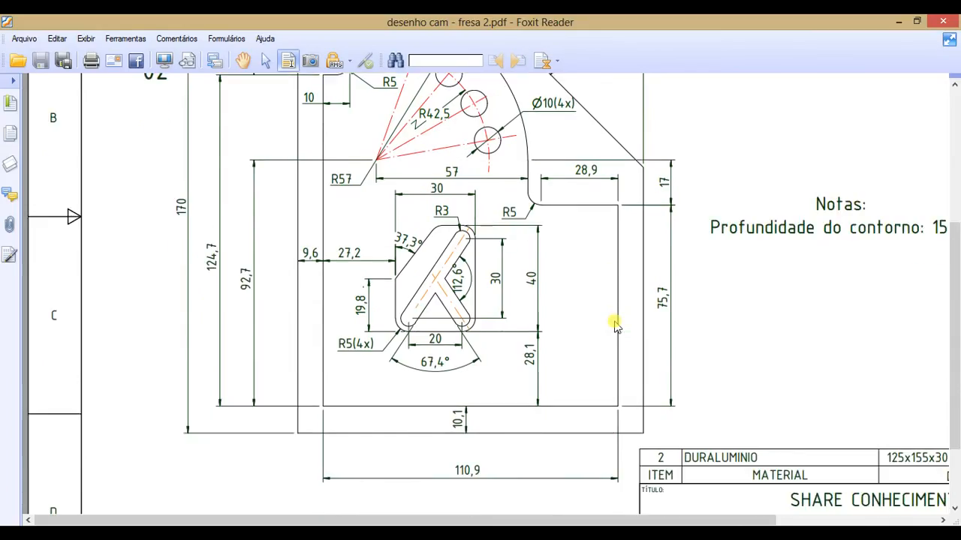
{"action": "scroll", "coordinate": [614, 327], "scroll_direction": "down", "scroll_amount": 1}
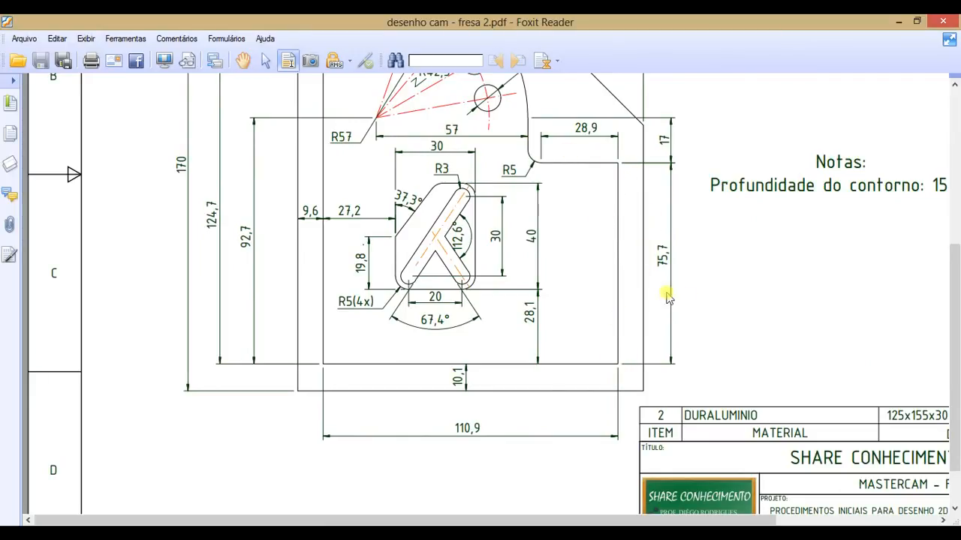
{"action": "key", "text": "alt+Tab"}
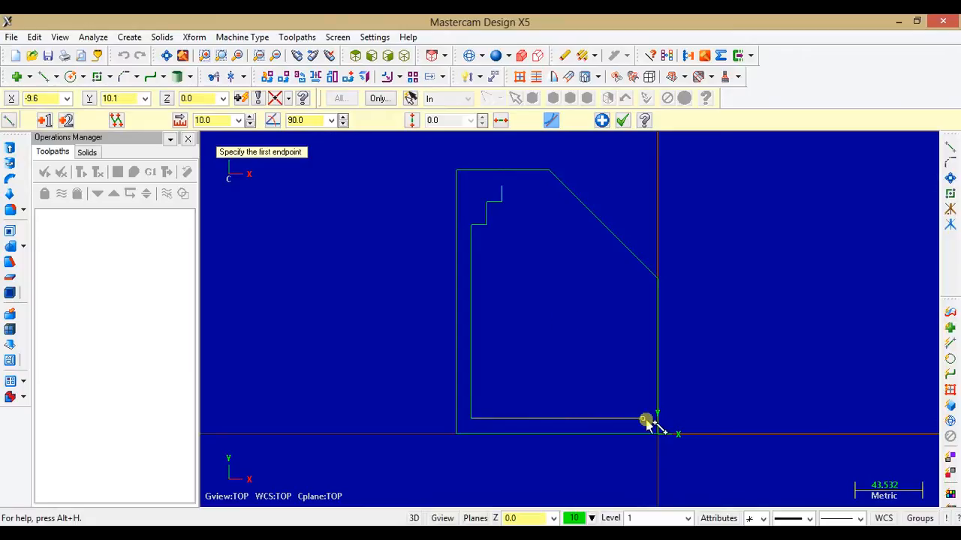
{"action": "left_click", "coordinate": [645, 418]}
{"action": "left_click", "coordinate": [635, 351]}
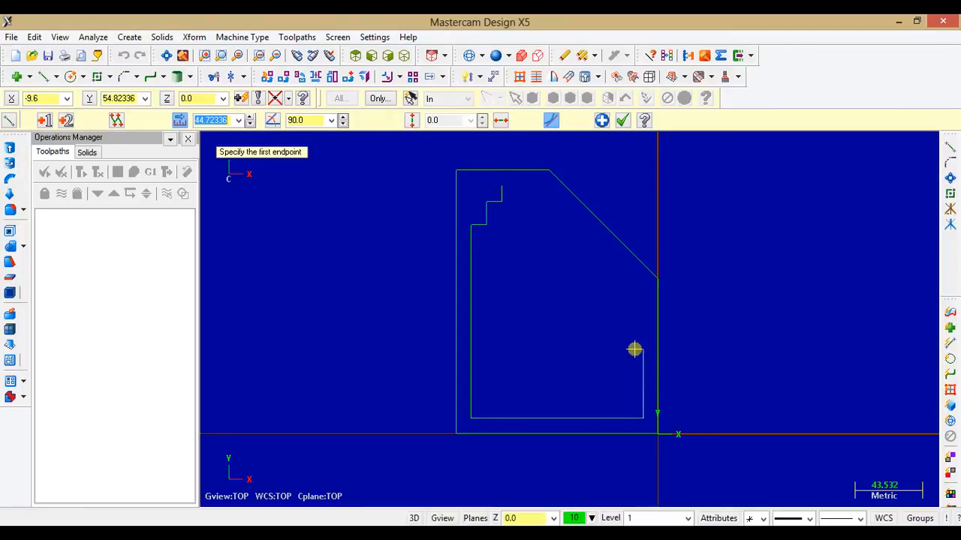
{"action": "type", "text": "75.7"}
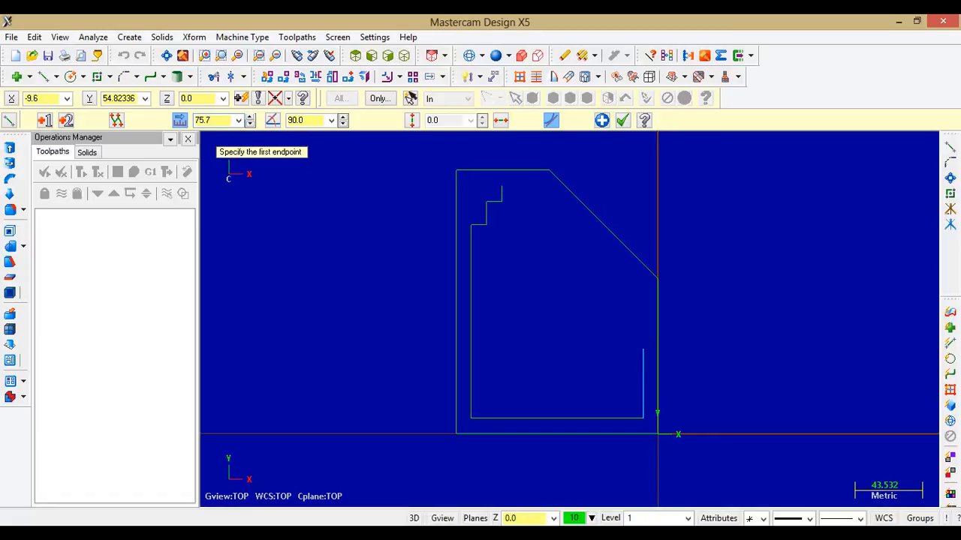
{"action": "key", "text": "Return"}
- Draw a horizontal line leftward from the top of the 75.7 mm vertical line, 33.9 long to include the drawing's R5 corner
{"action": "key", "text": "alt+Tab"}
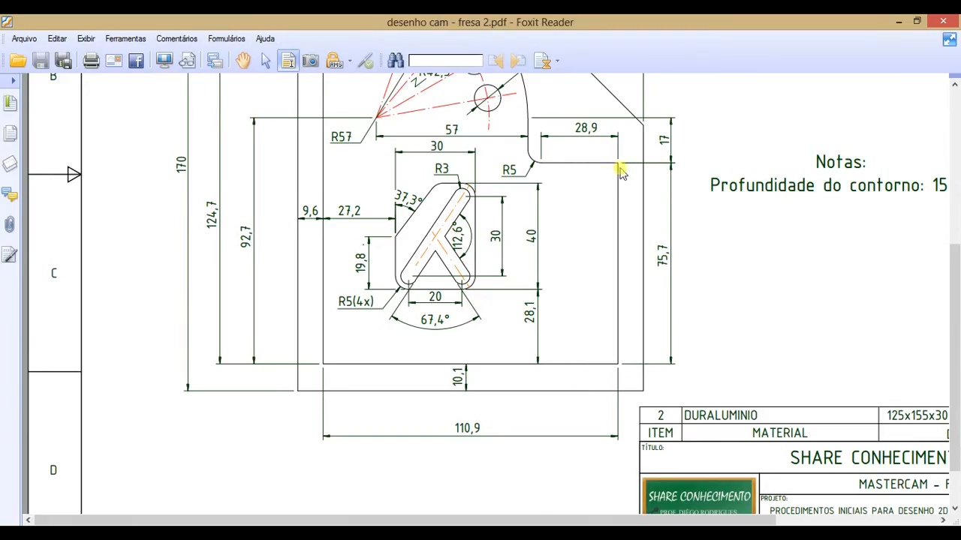
{"action": "scroll", "coordinate": [575, 133], "scroll_direction": "up", "scroll_amount": 3}
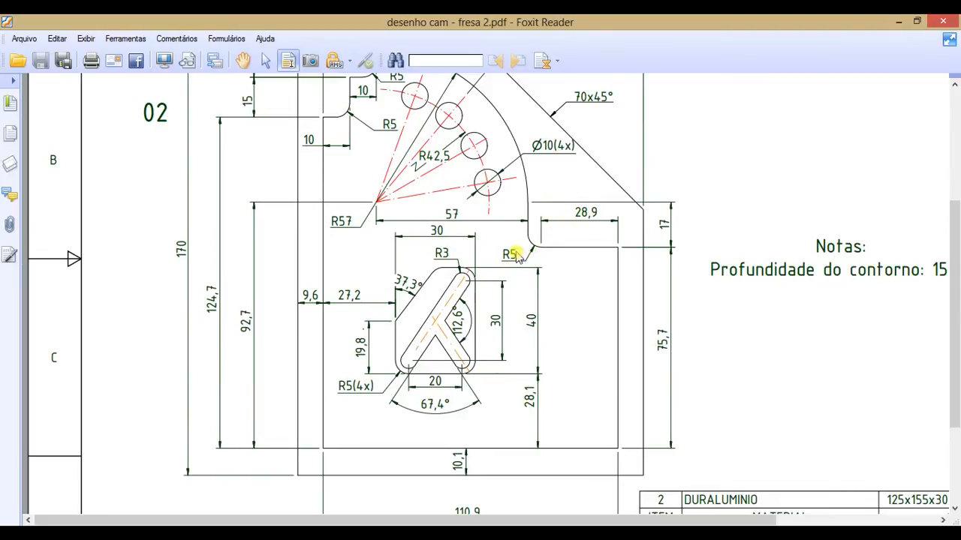
{"action": "key", "text": "alt+Tab"}
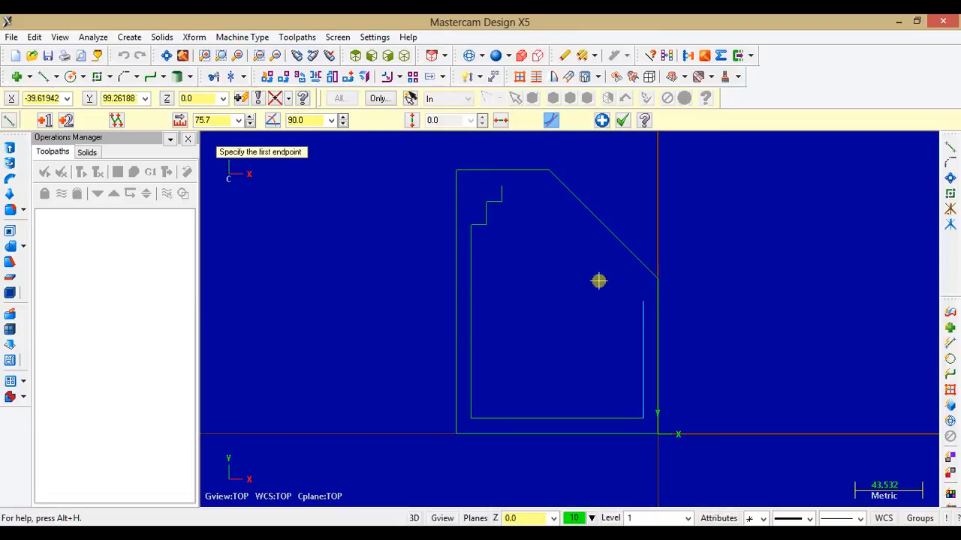
{"action": "left_click", "coordinate": [643, 300]}
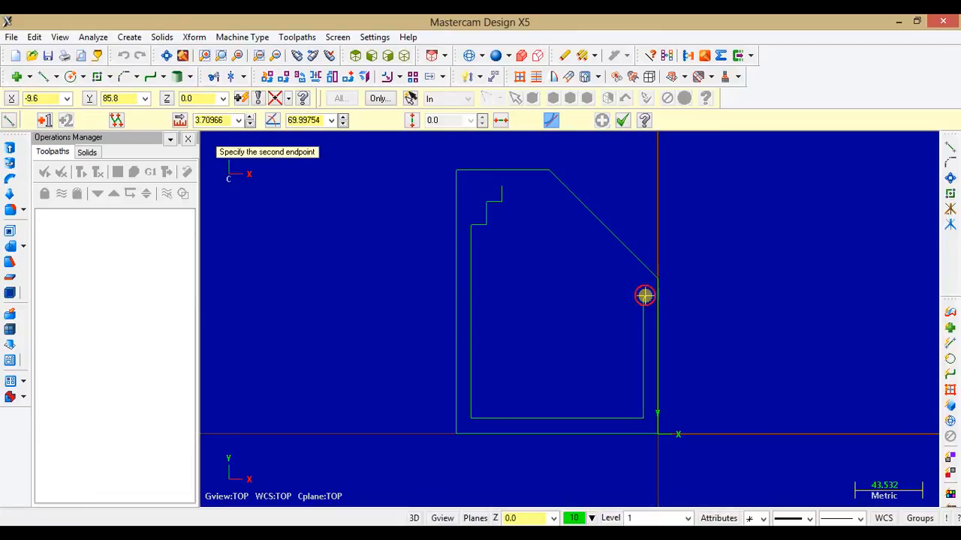
{"action": "left_click", "coordinate": [598, 301]}
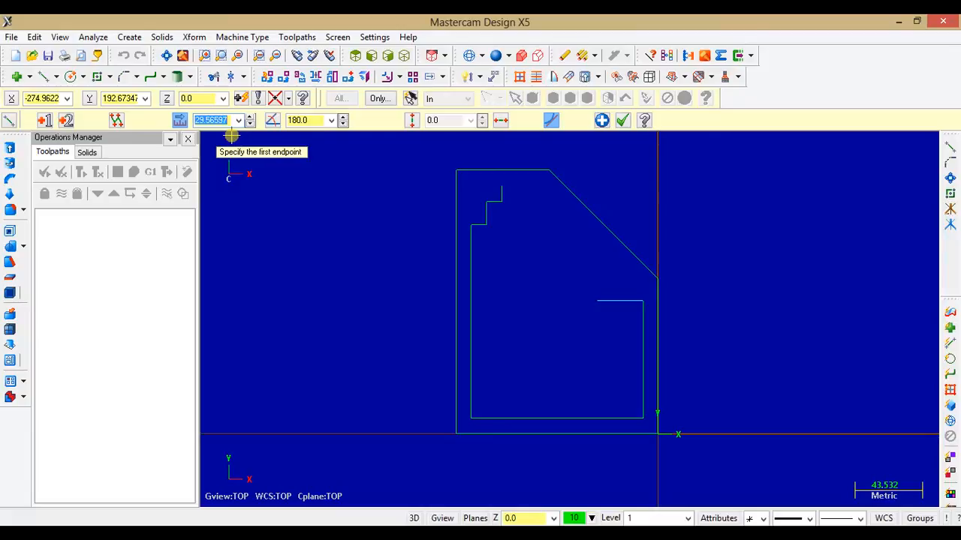
{"action": "type", "text": "28"}
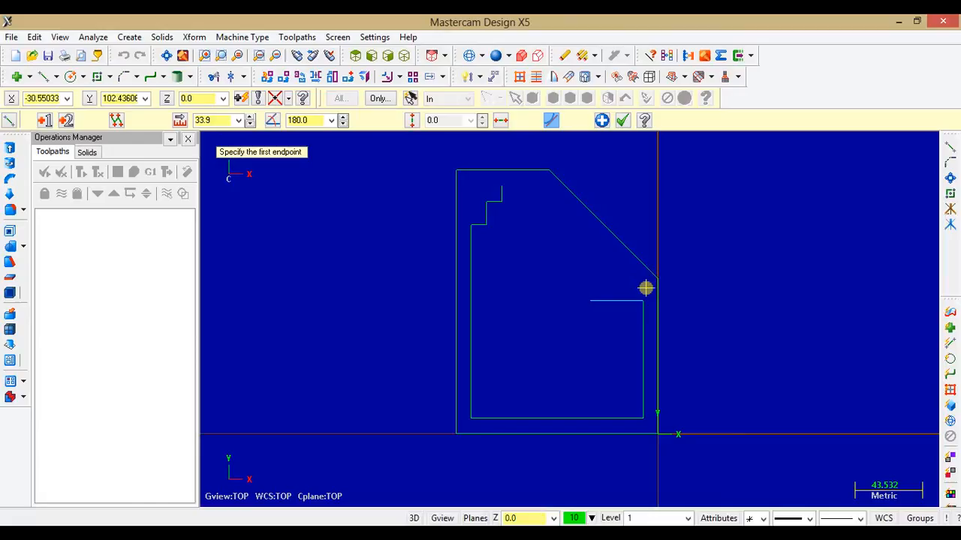
- Draw a vertical line upward from the left end of the 33.9 mm horizontal line, with a length of 17, and finish the line command
{"action": "key", "text": "alt+Tab"}
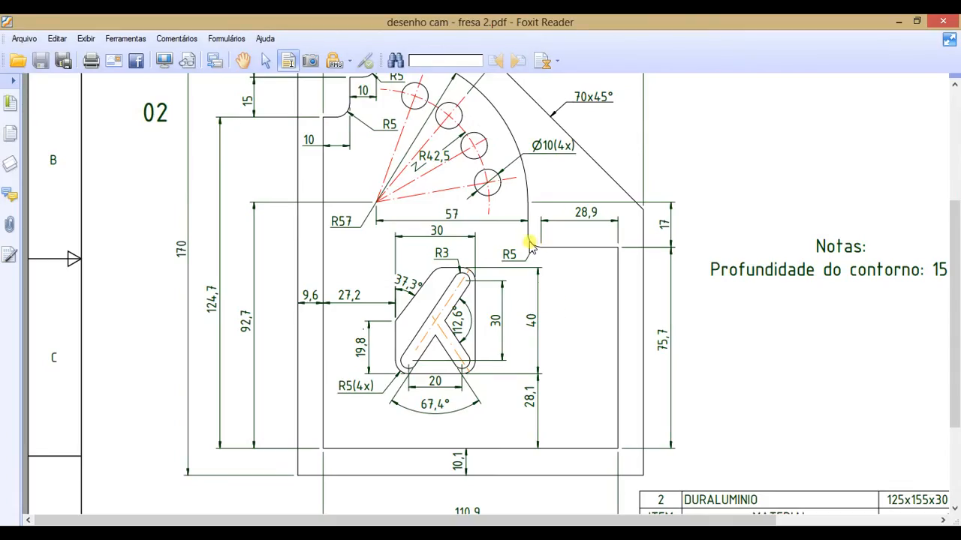
{"action": "key", "text": "alt+Tab"}
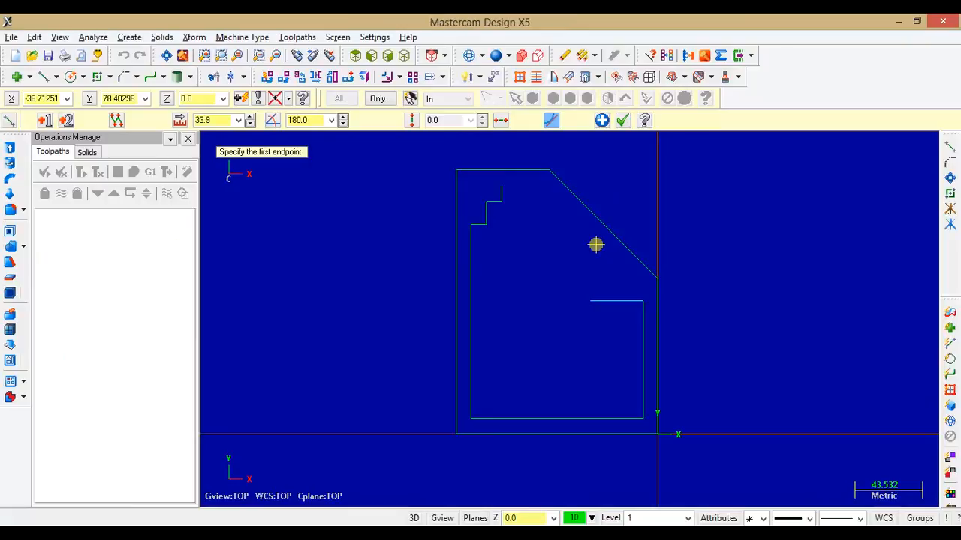
{"action": "left_click", "coordinate": [590, 301]}
{"action": "left_click", "coordinate": [588, 269]}
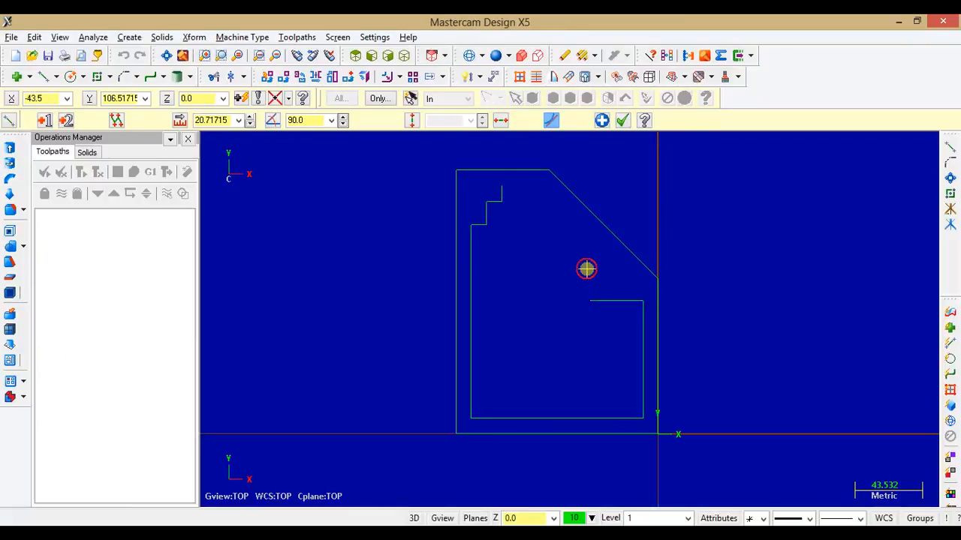
{"action": "type", "text": "17"}
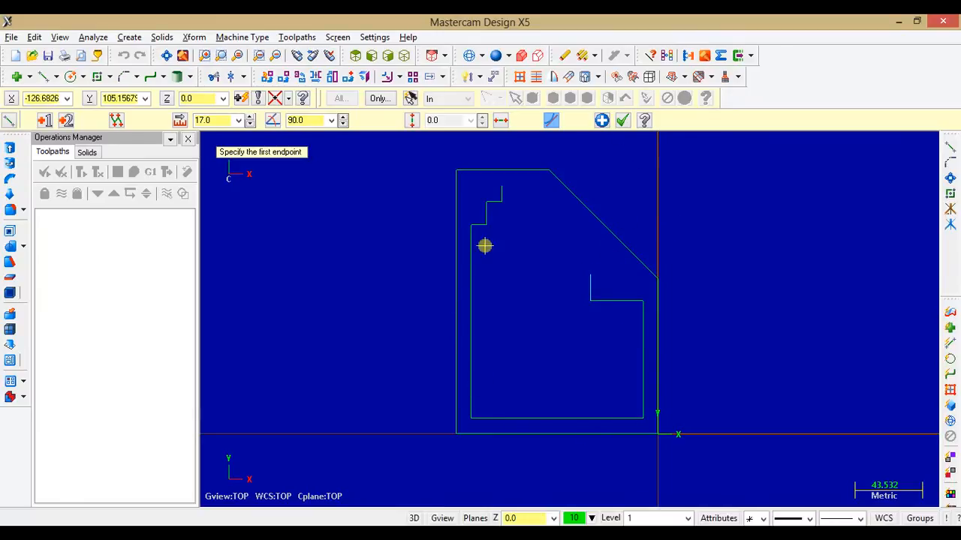
{"action": "left_click", "coordinate": [622, 120]}
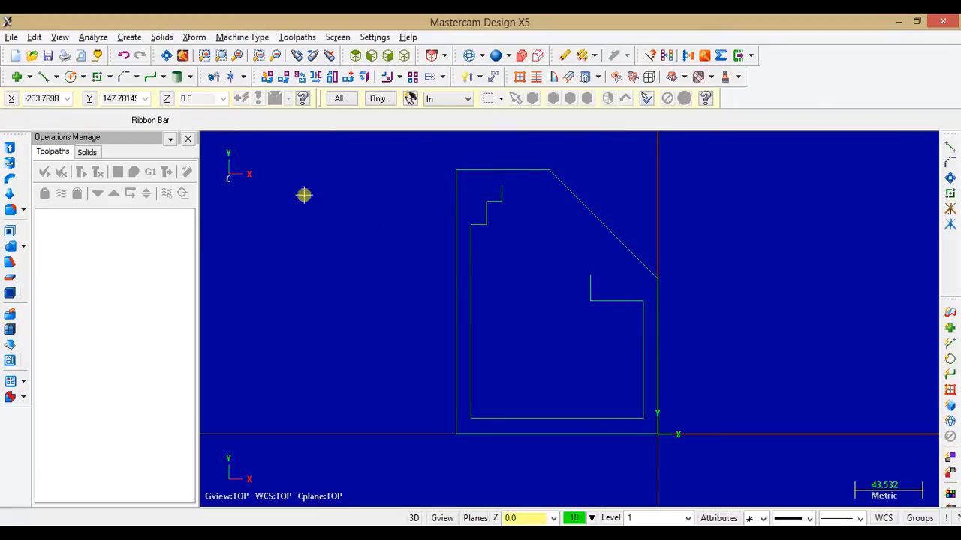
- Close the inner contour with an Arc Endpoints arc of radius 57 between its two open vertical line tops, keeping the outward-bulging quarter arc
{"action": "left_click", "coordinate": [129, 37]}
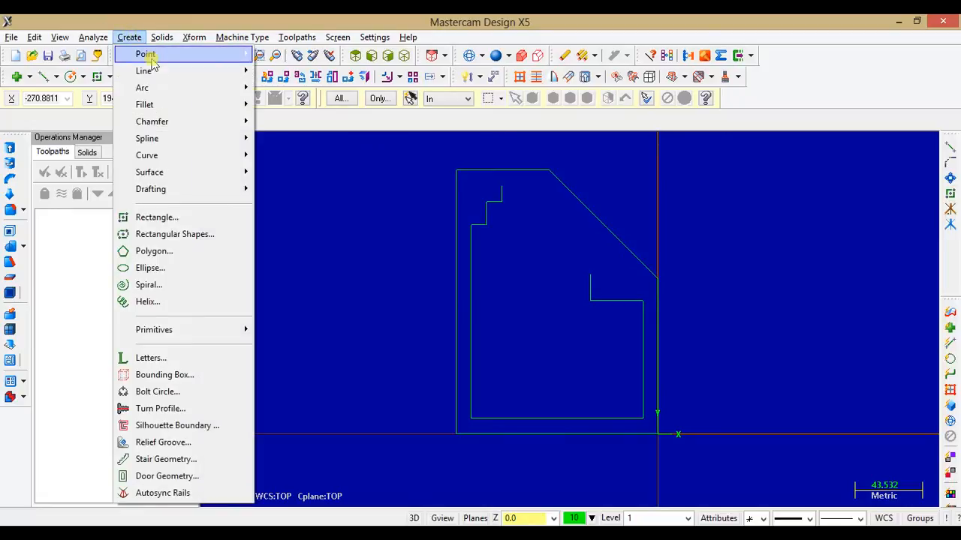
{"action": "mouse_move", "coordinate": [210, 93]}
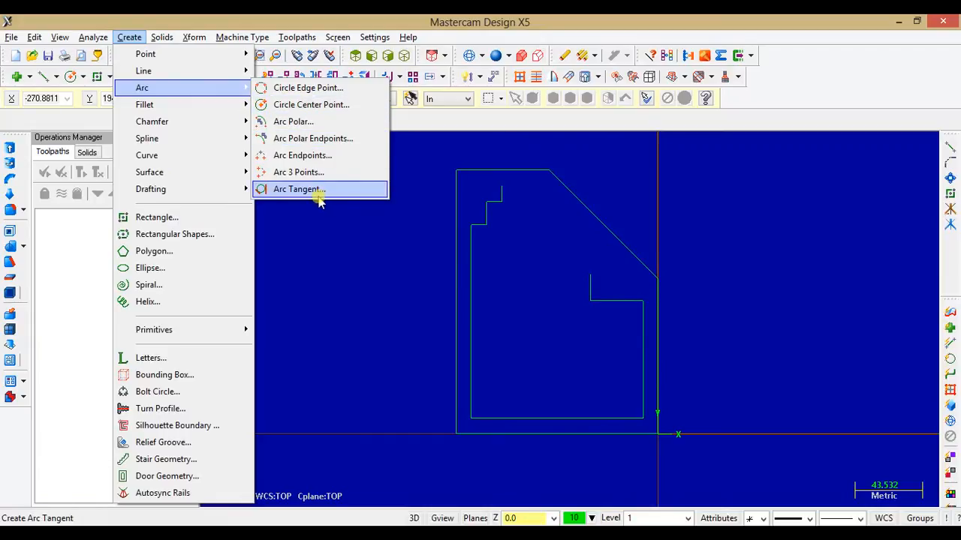
{"action": "left_click", "coordinate": [298, 157]}
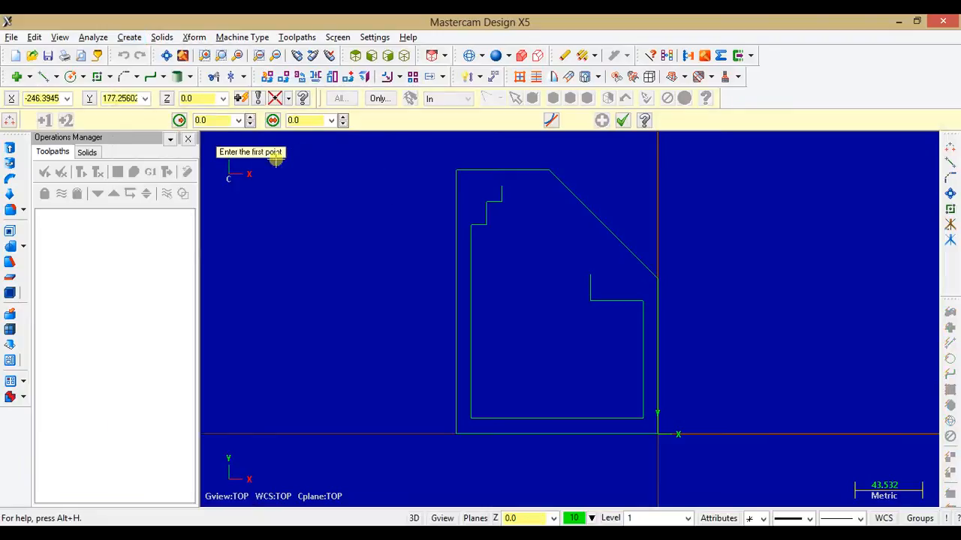
{"action": "left_click", "coordinate": [501, 187]}
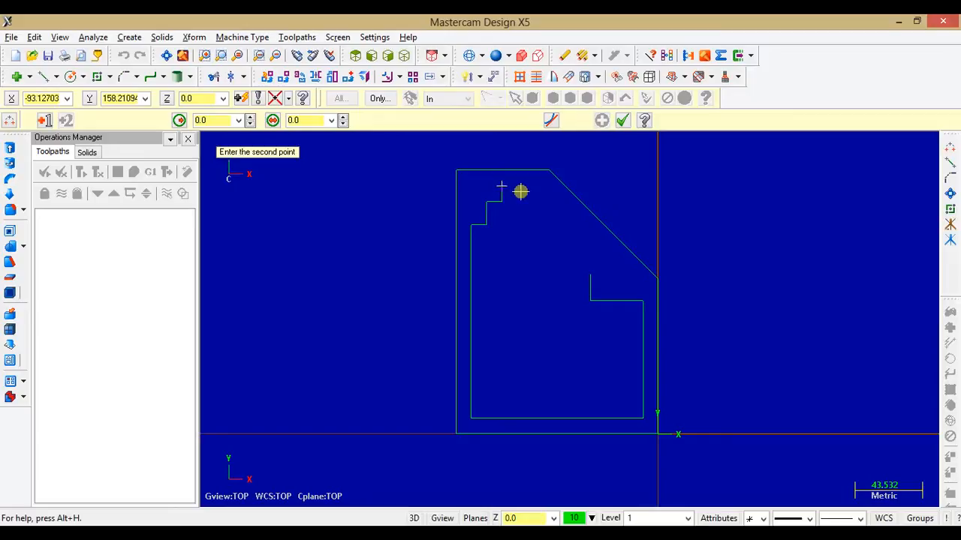
{"action": "left_click", "coordinate": [591, 274]}
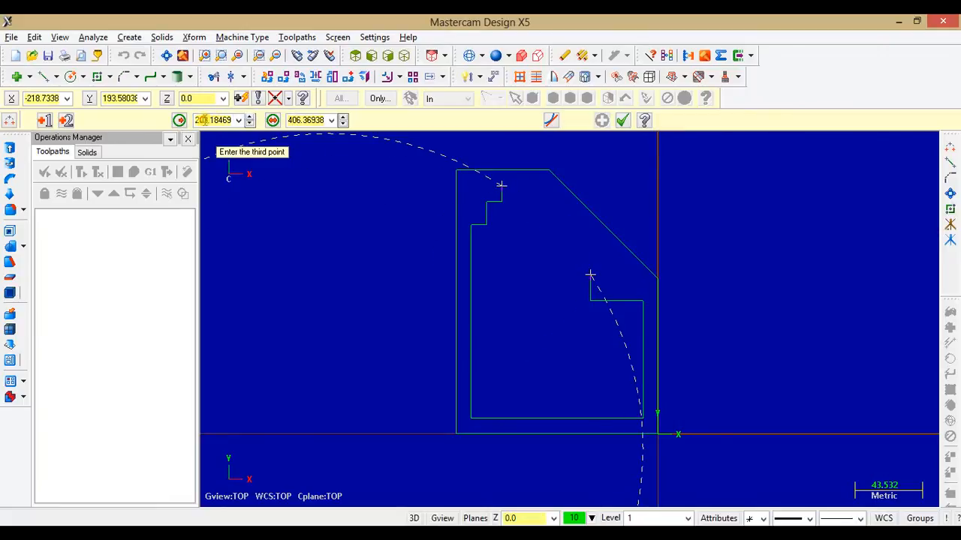
{"action": "key", "text": "alt+Tab"}
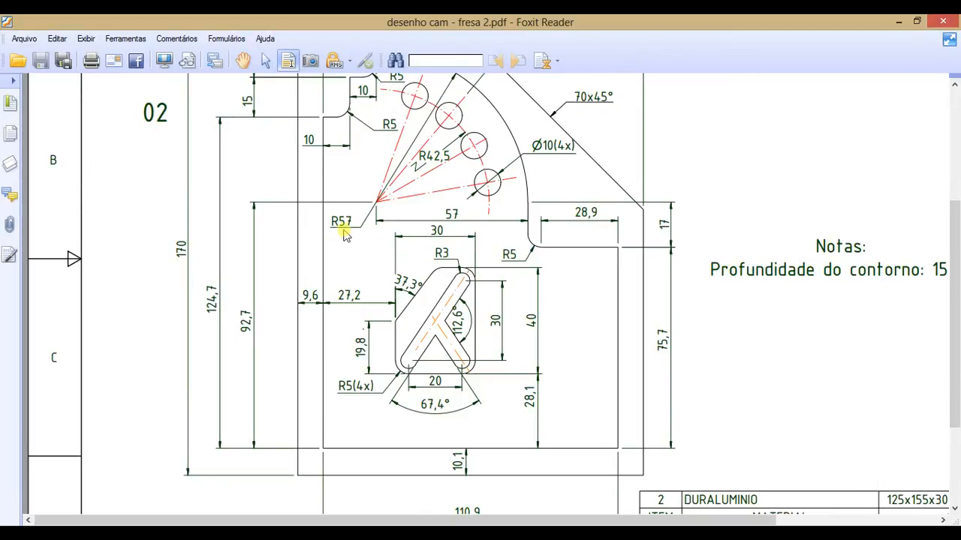
{"action": "scroll", "coordinate": [473, 88], "scroll_direction": "up", "scroll_amount": 1}
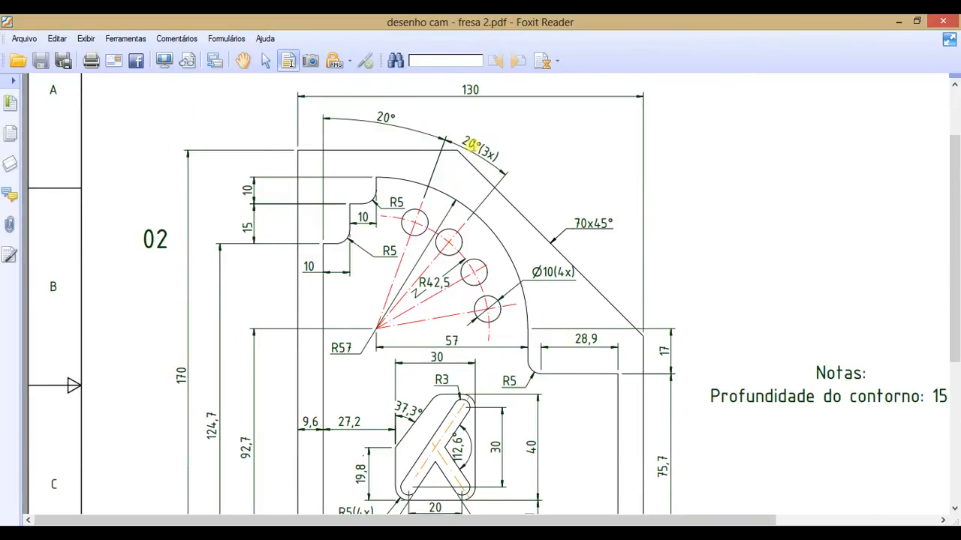
{"action": "key", "text": "alt+Tab"}
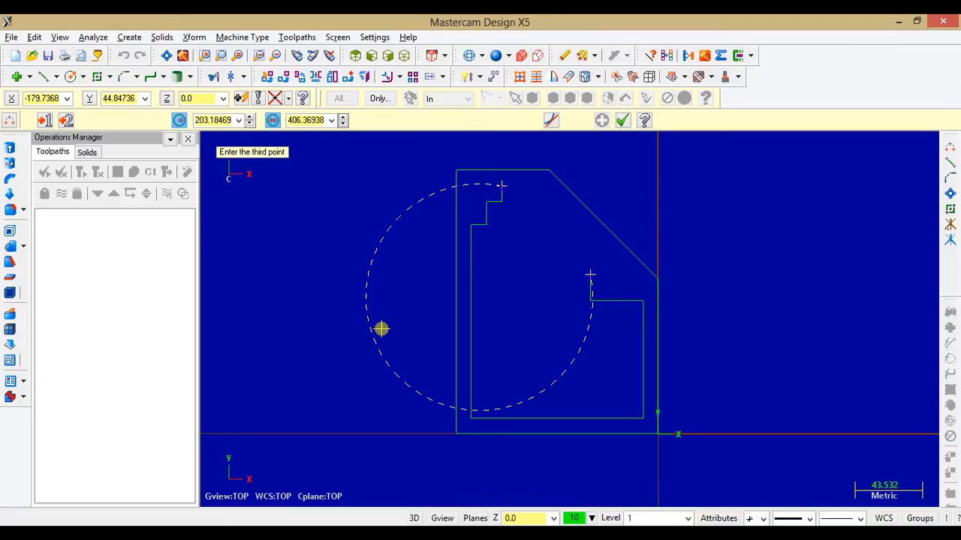
{"action": "left_click", "coordinate": [224, 121]}
{"action": "type", "text": "57"}
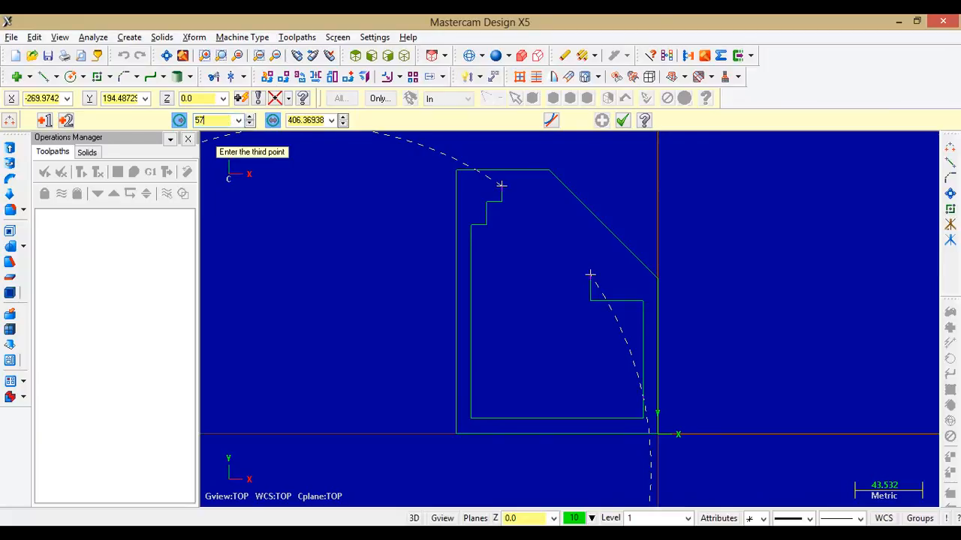
{"action": "key", "text": "Return"}
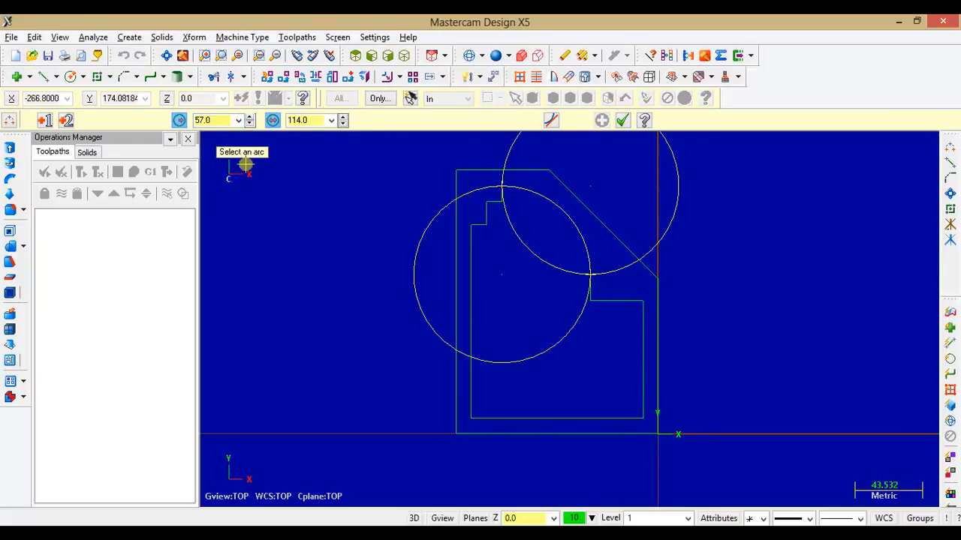
{"action": "left_click", "coordinate": [563, 211]}
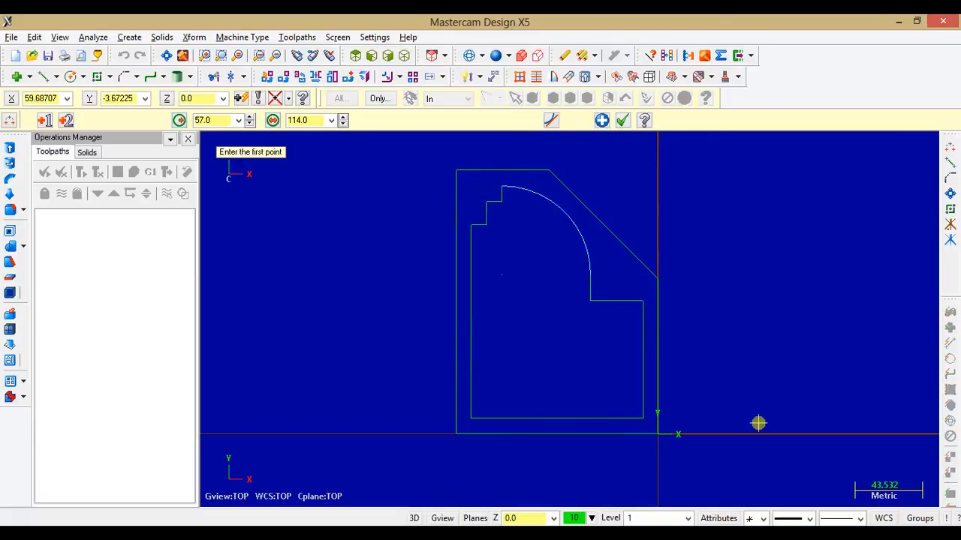
{"action": "left_click", "coordinate": [623, 121]}
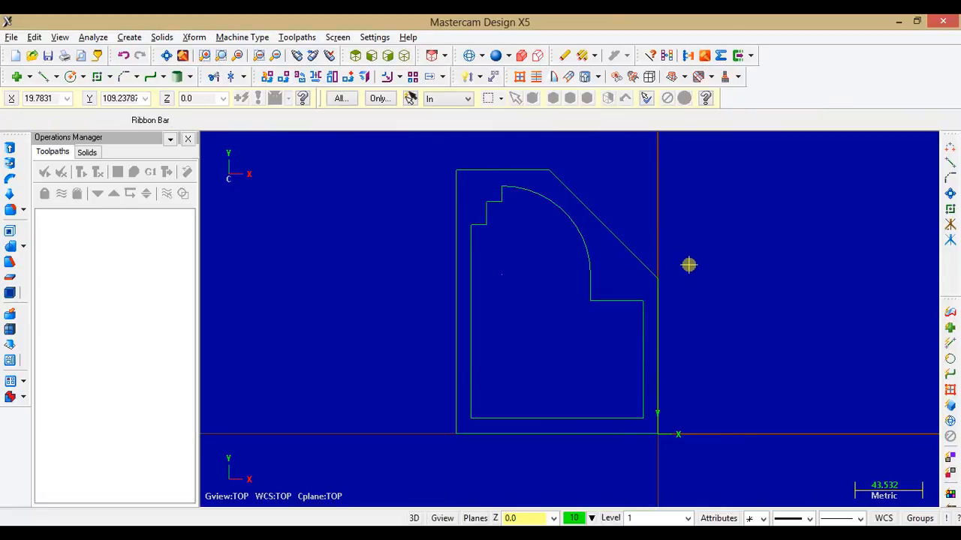
- Check the hole-pattern radius in the PDF drawing, then in Mastercam draw a circle of about 28.9 radius centred on the R57 arc's centre point
{"action": "key", "text": "alt+Tab"}
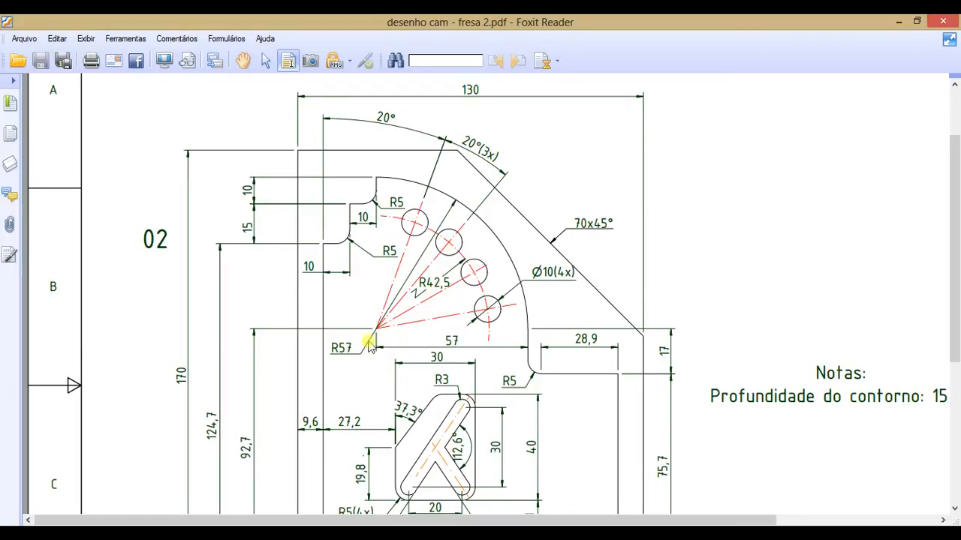
{"action": "scroll", "coordinate": [371, 334], "scroll_direction": "down", "scroll_amount": 3}
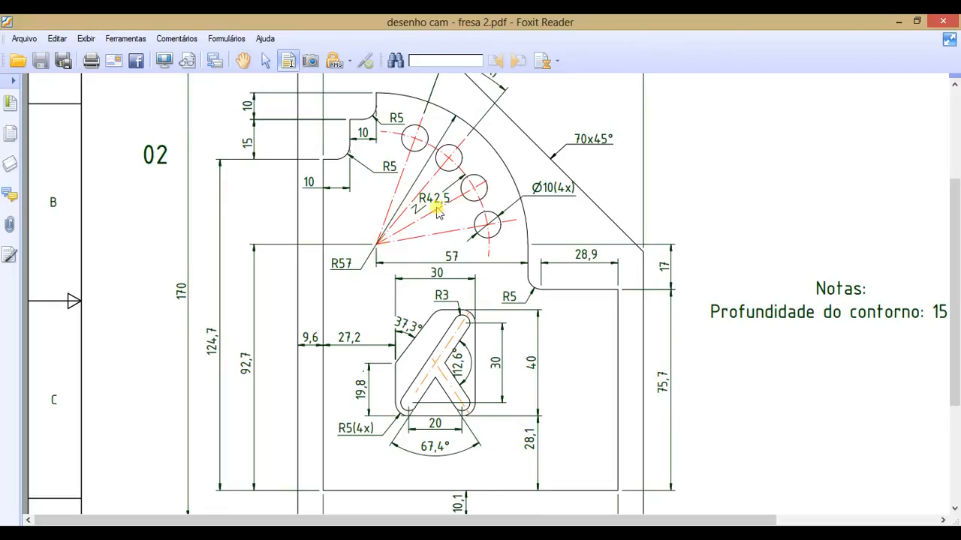
{"action": "key", "text": "alt+Tab"}
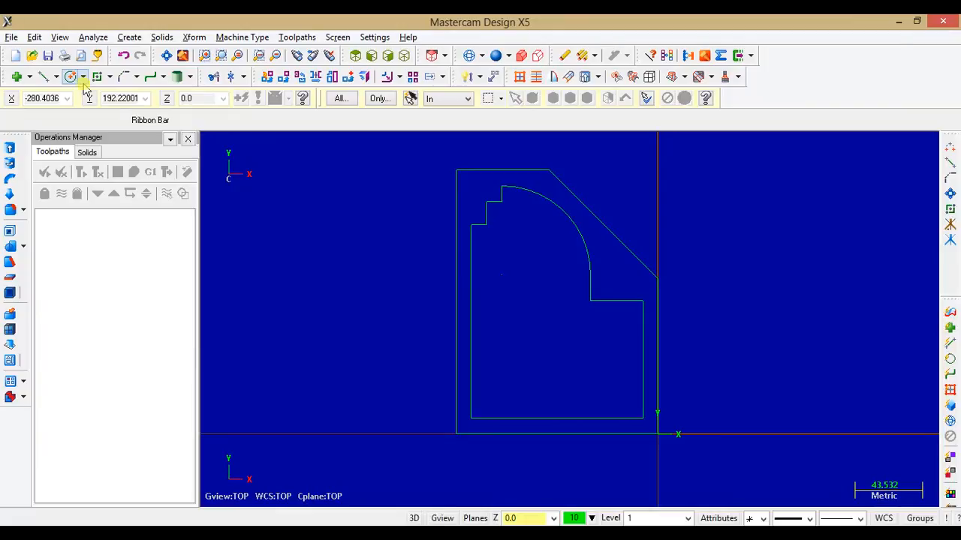
{"action": "left_click", "coordinate": [128, 36]}
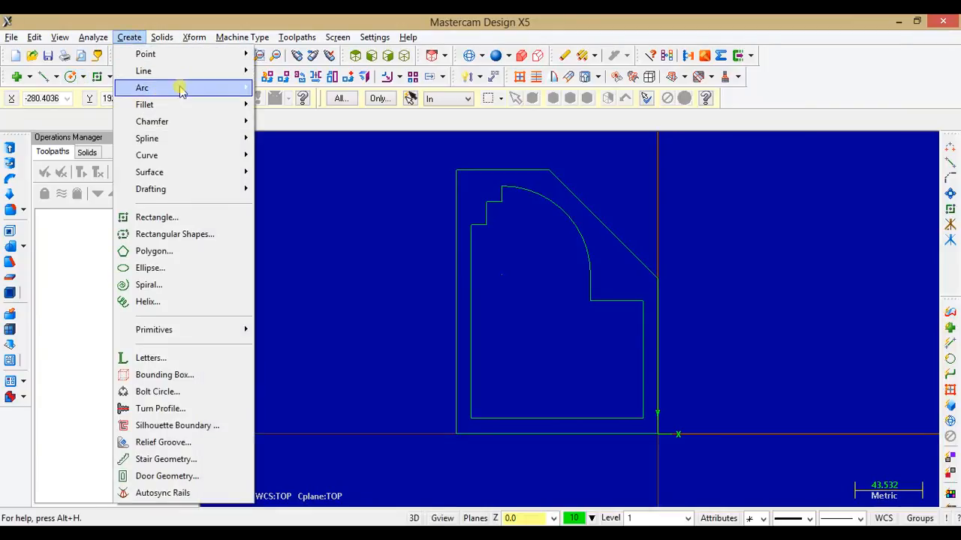
{"action": "mouse_move", "coordinate": [187, 91]}
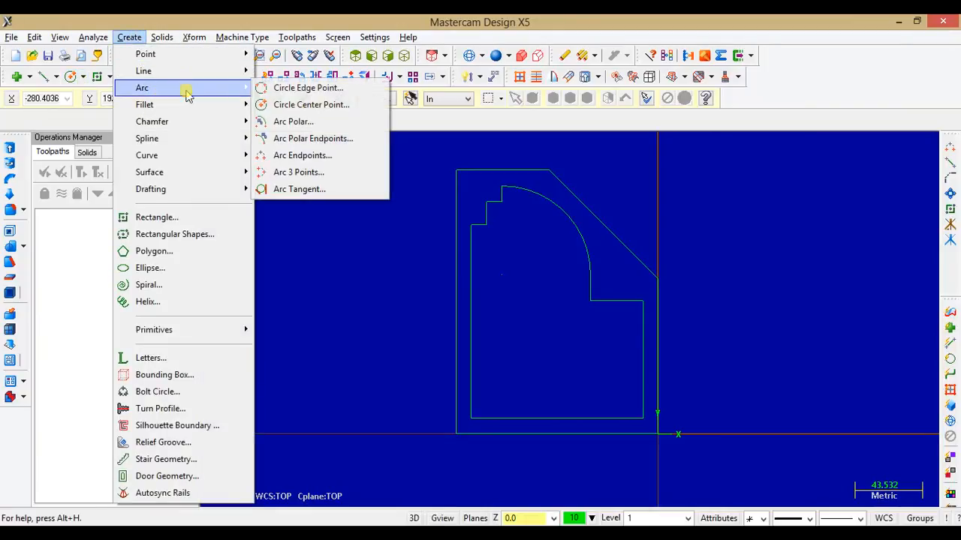
{"action": "left_click", "coordinate": [315, 106]}
{"action": "scroll", "coordinate": [526, 268], "scroll_direction": "up", "scroll_amount": 5}
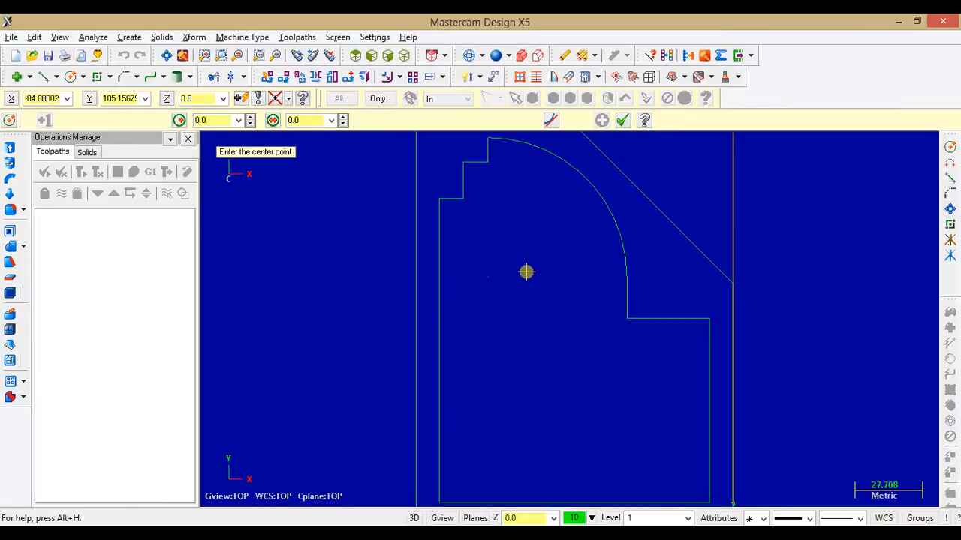
{"action": "scroll", "coordinate": [466, 279], "scroll_direction": "up", "scroll_amount": 2}
{"action": "scroll", "coordinate": [456, 277], "scroll_direction": "down", "scroll_amount": 2}
{"action": "left_click", "coordinate": [457, 274]}
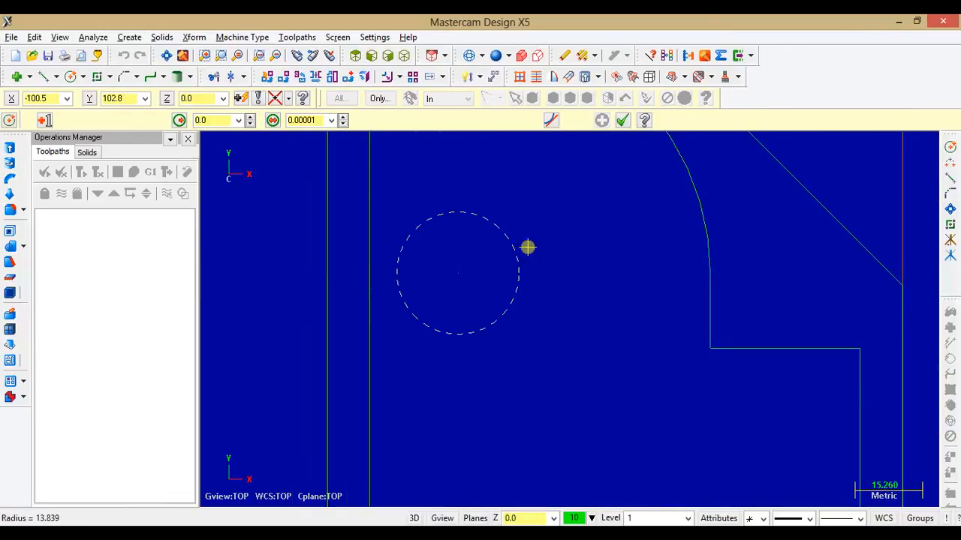
{"action": "left_click", "coordinate": [571, 215]}
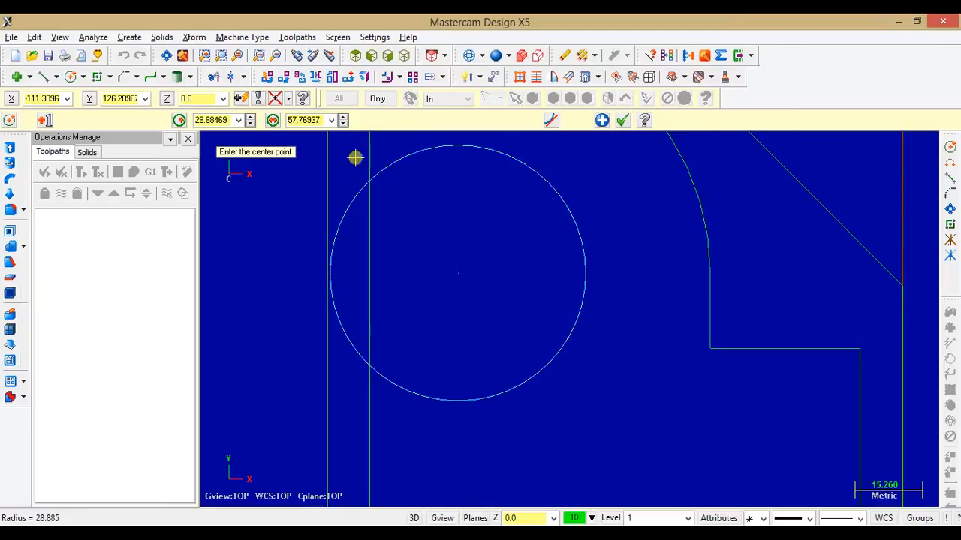
- Set the new circle's radius to 42.7 and finish the circle command
{"action": "left_click", "coordinate": [215, 119]}
{"action": "type", "text": "42.7"}
{"action": "key", "text": "Return"}
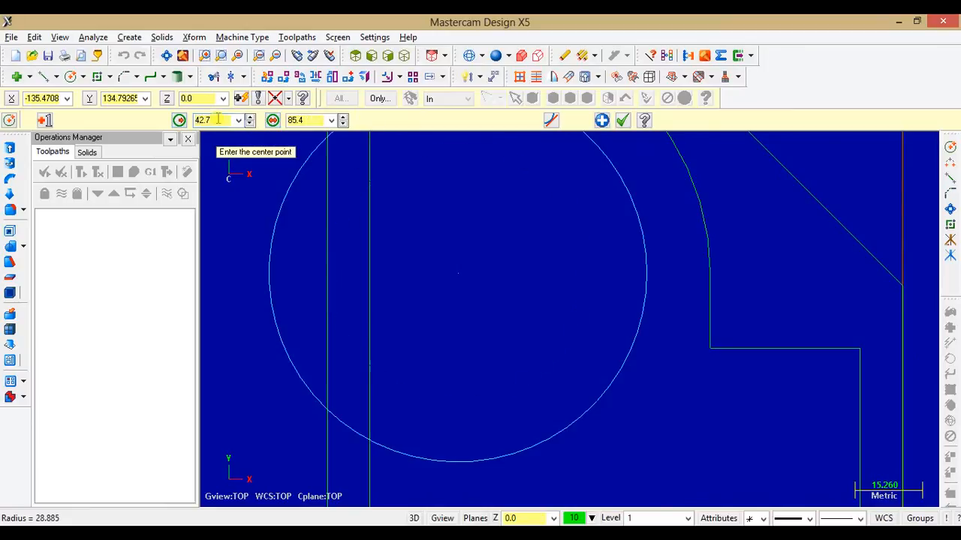
{"action": "scroll", "coordinate": [525, 311], "scroll_direction": "down", "scroll_amount": 2}
{"action": "middle_click_drag", "start_coordinate": [529, 324], "coordinate": [524, 356]}
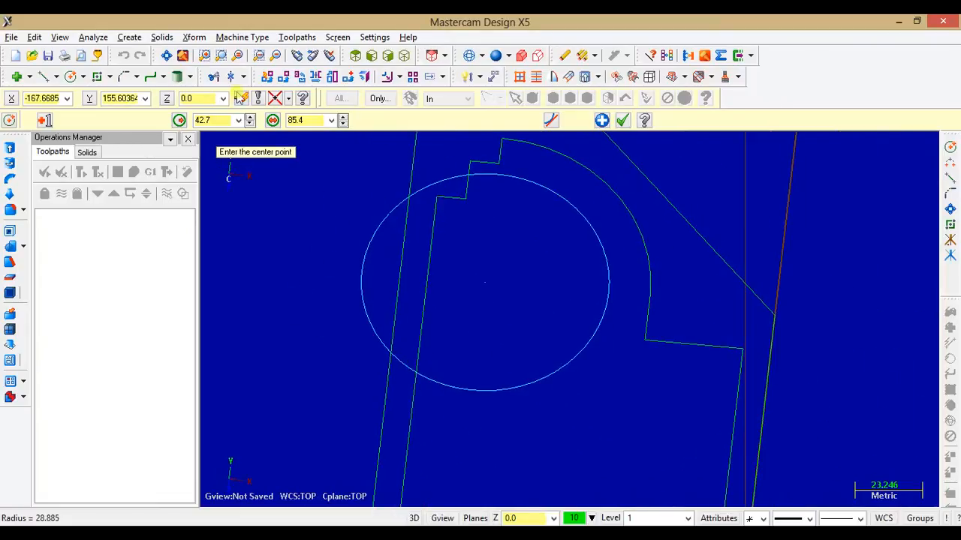
{"action": "left_click", "coordinate": [355, 55]}
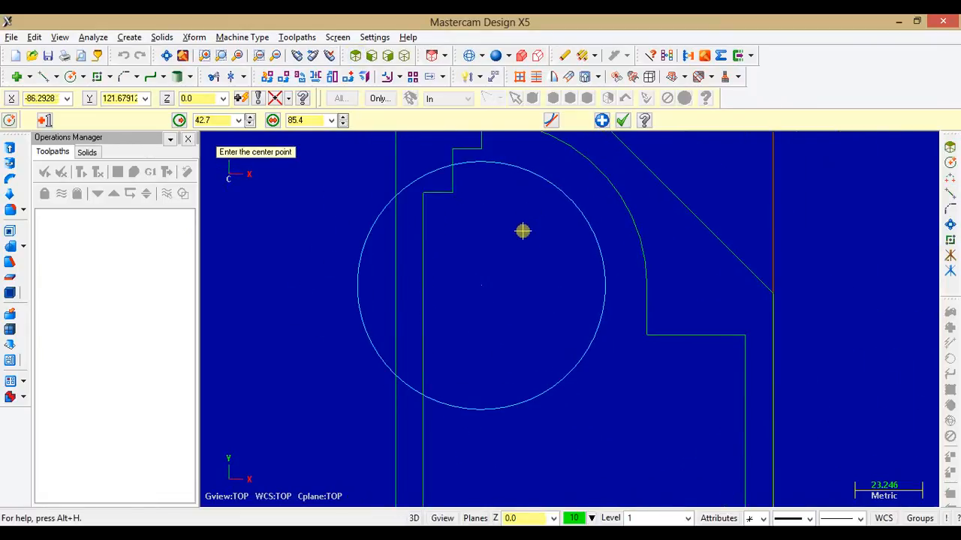
{"action": "scroll", "coordinate": [493, 233], "scroll_direction": "down", "scroll_amount": 1}
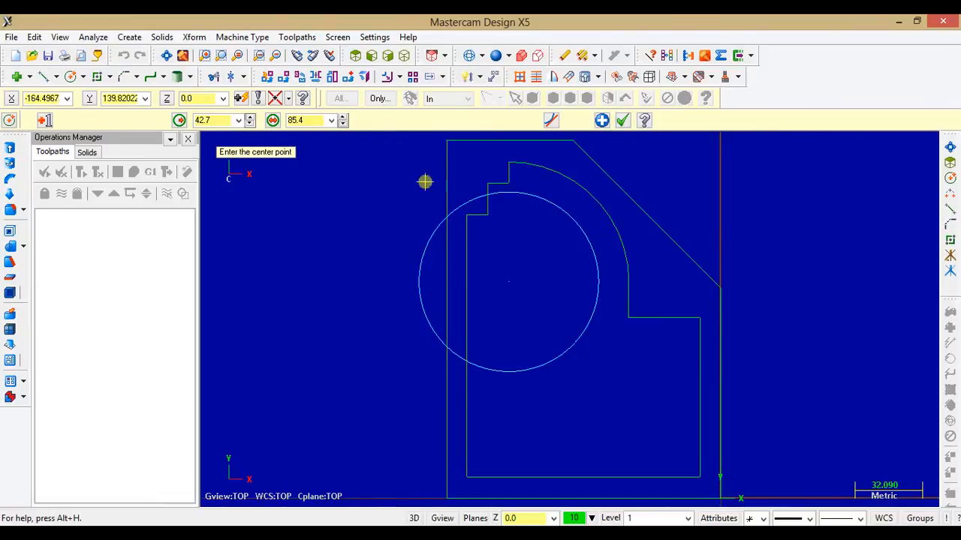
{"action": "left_click", "coordinate": [621, 121]}
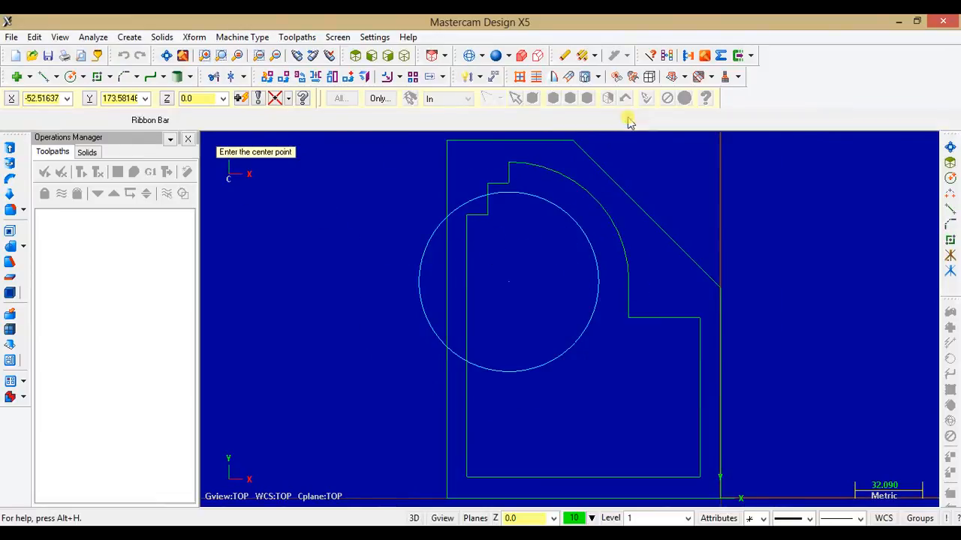
- Try to draw a line from the circle's centre at 90-20 degrees, per the PDF drawing's 20° dimension, and undo it
{"action": "left_click", "coordinate": [42, 78]}
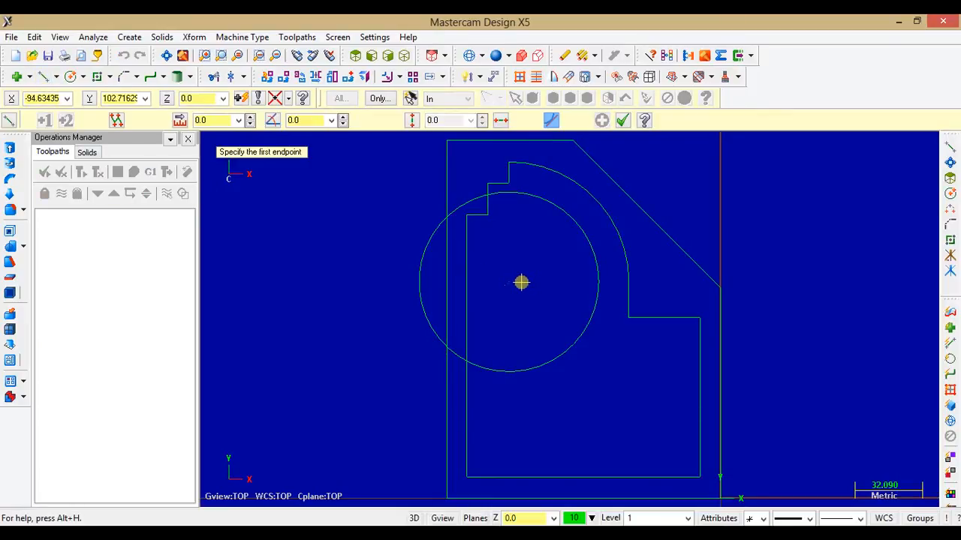
{"action": "left_click", "coordinate": [511, 284]}
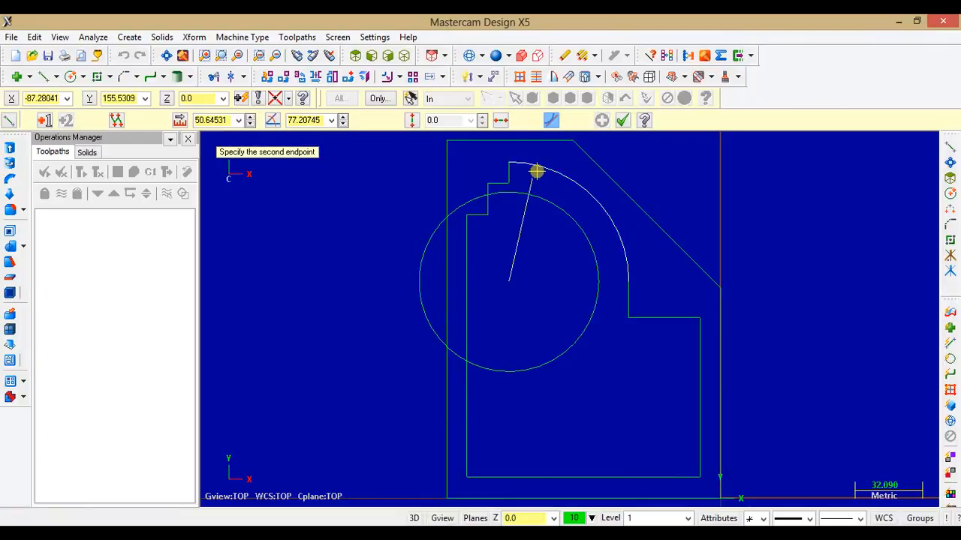
{"action": "key", "text": "alt+Tab"}
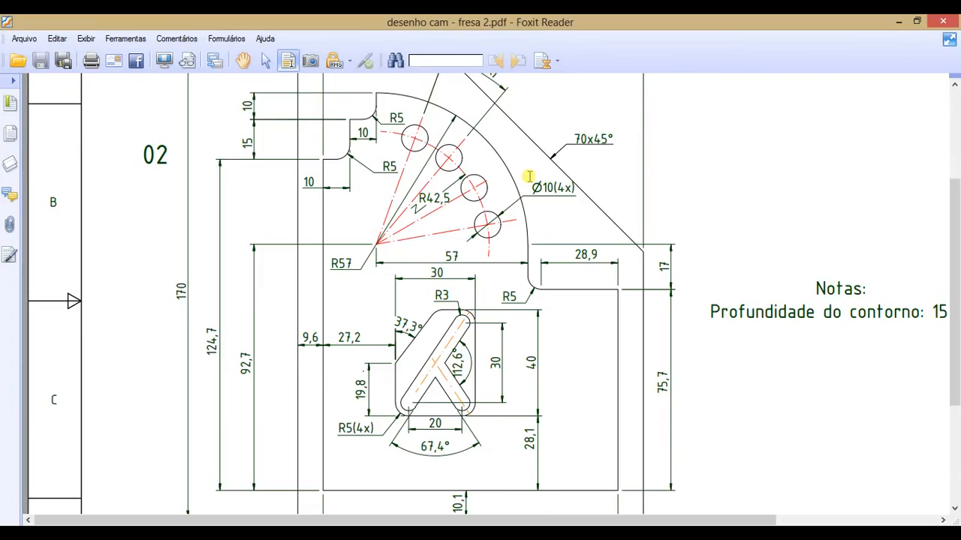
{"action": "scroll", "coordinate": [379, 188], "scroll_direction": "up", "scroll_amount": 5}
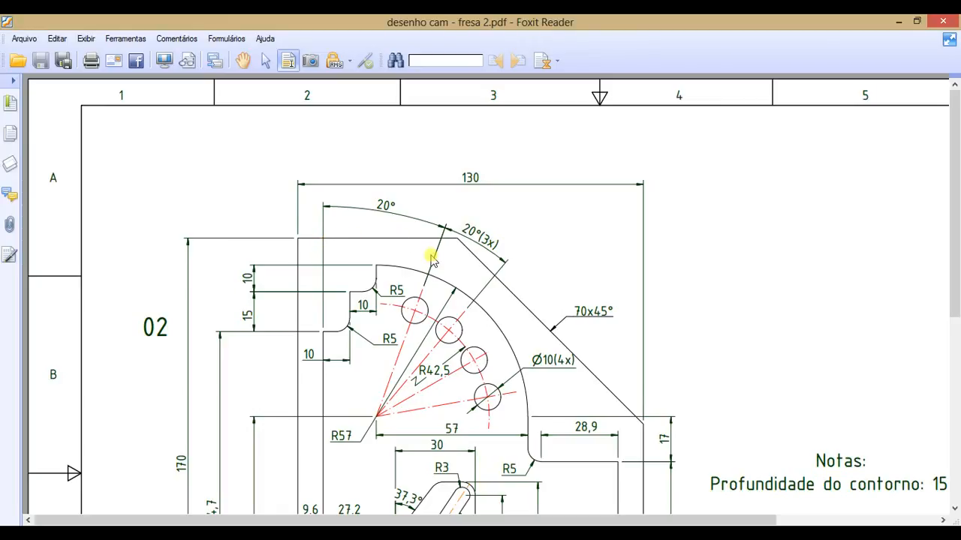
{"action": "key", "text": "alt+Tab"}
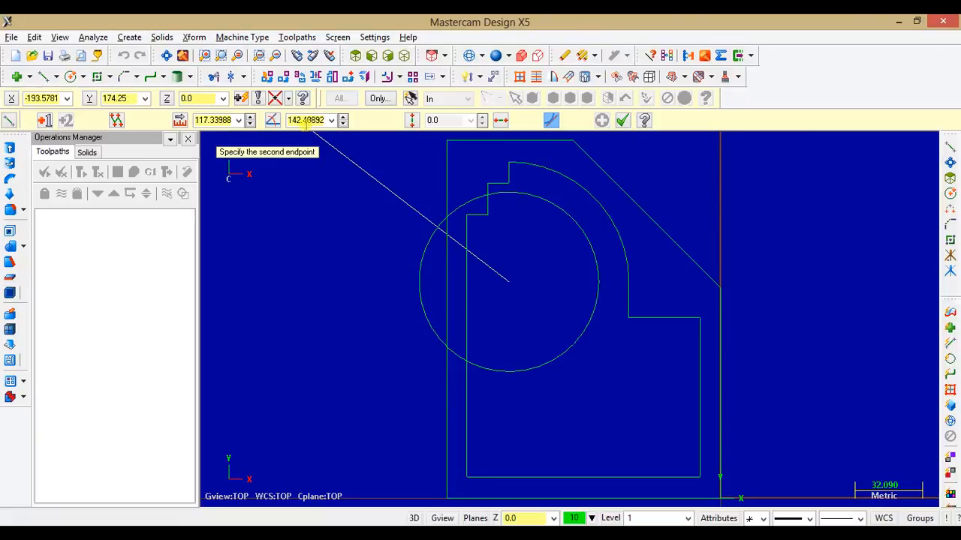
{"action": "left_click", "coordinate": [304, 121]}
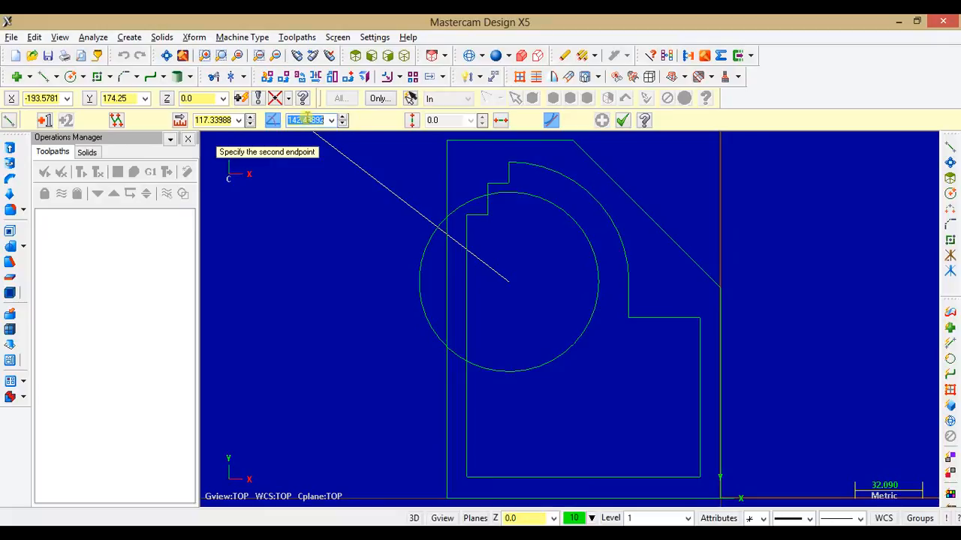
{"action": "type", "text": "90-20"}
{"action": "key", "text": "Return"}
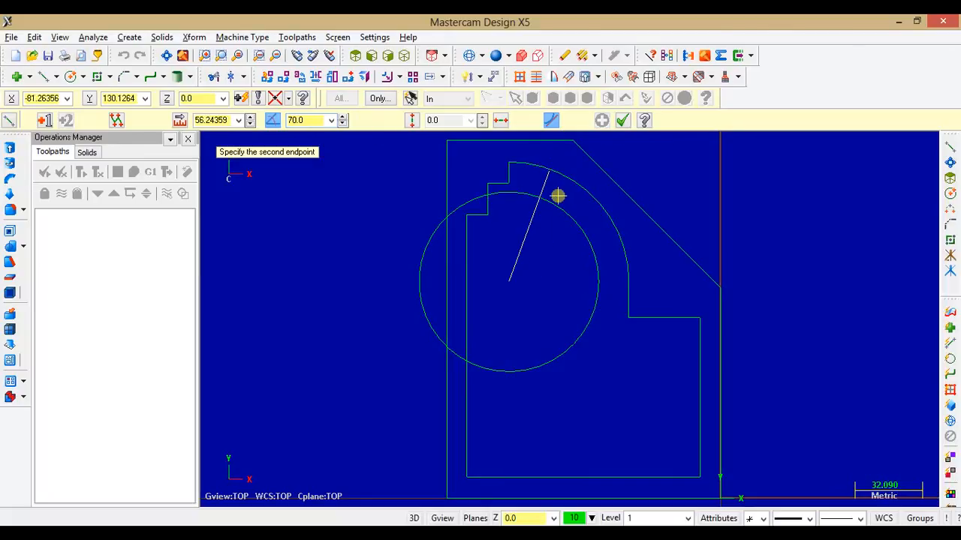
{"action": "scroll", "coordinate": [540, 195], "scroll_direction": "up", "scroll_amount": 3}
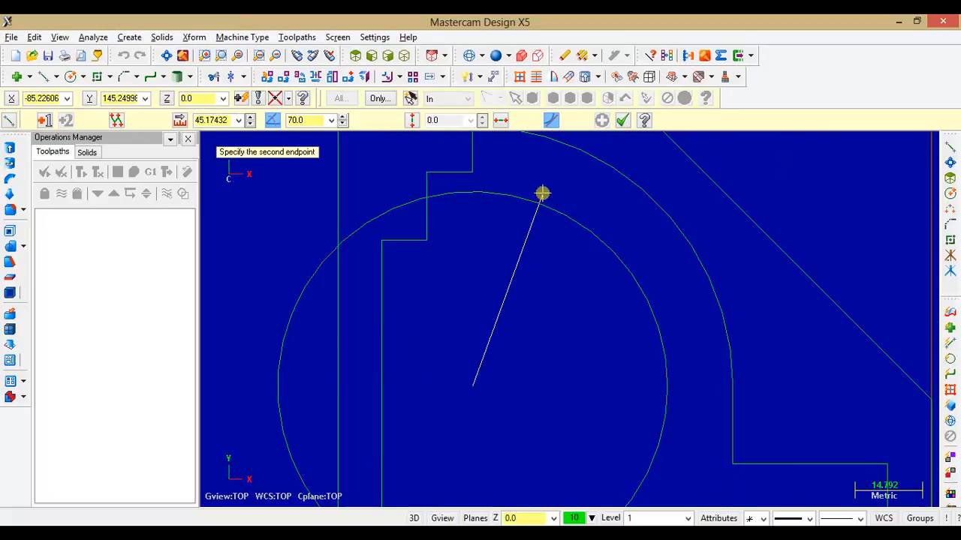
{"action": "left_click", "coordinate": [542, 194]}
{"action": "scroll", "coordinate": [599, 196], "scroll_direction": "down", "scroll_amount": 3}
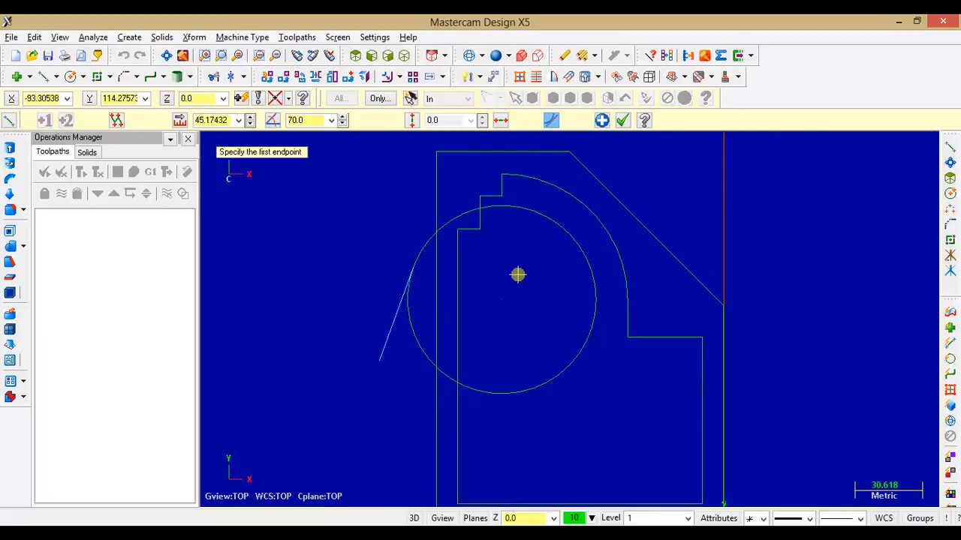
{"action": "key", "text": "Escape"}
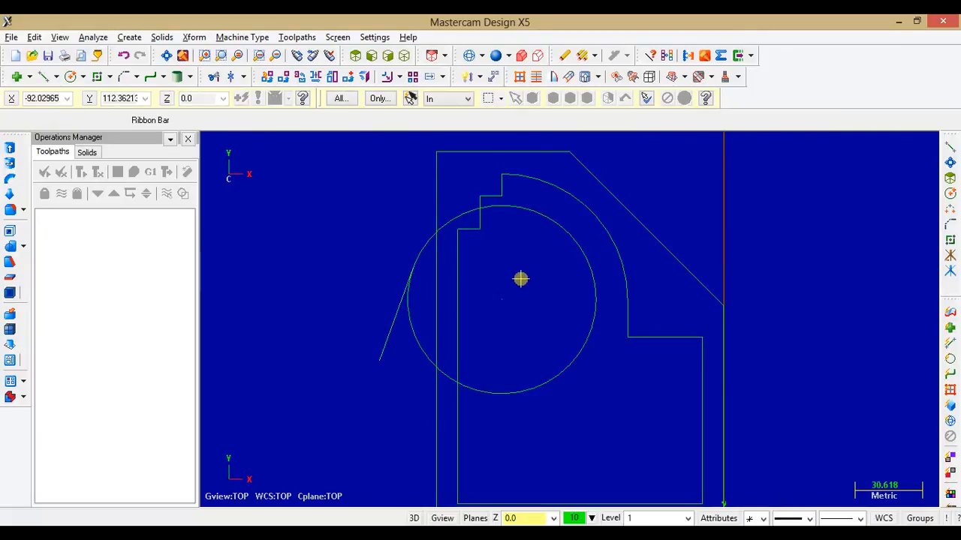
{"action": "key", "text": "ctrl+z"}
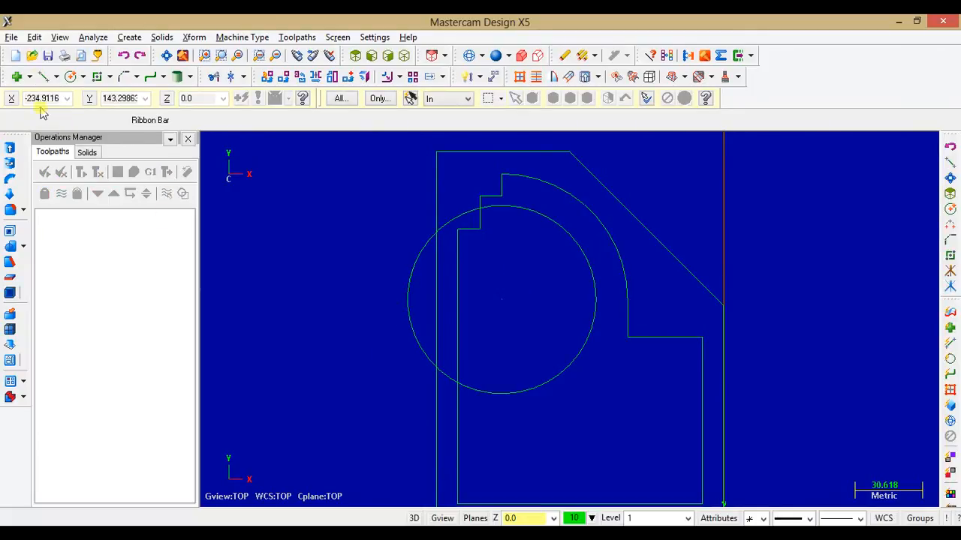
- Draw a line from the circle's centre at an angle of 70 degrees, extending past the outer contour's top edge, and finish the line command
{"action": "left_click", "coordinate": [43, 76]}
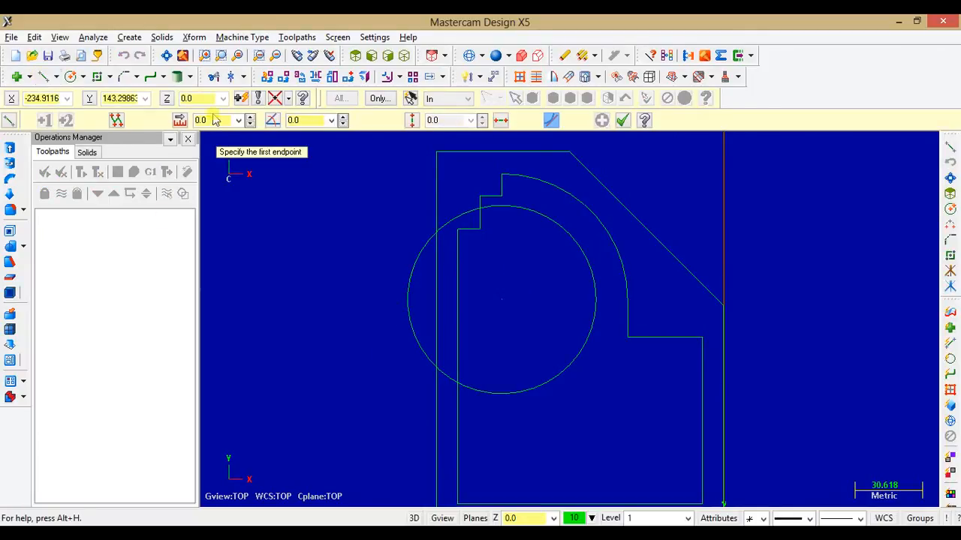
{"action": "left_click", "coordinate": [505, 300]}
{"action": "left_click", "coordinate": [297, 120]}
{"action": "type", "text": "70"}
{"action": "key", "text": "Return"}
{"action": "middle_click_drag", "start_coordinate": [558, 185], "coordinate": [532, 298]}
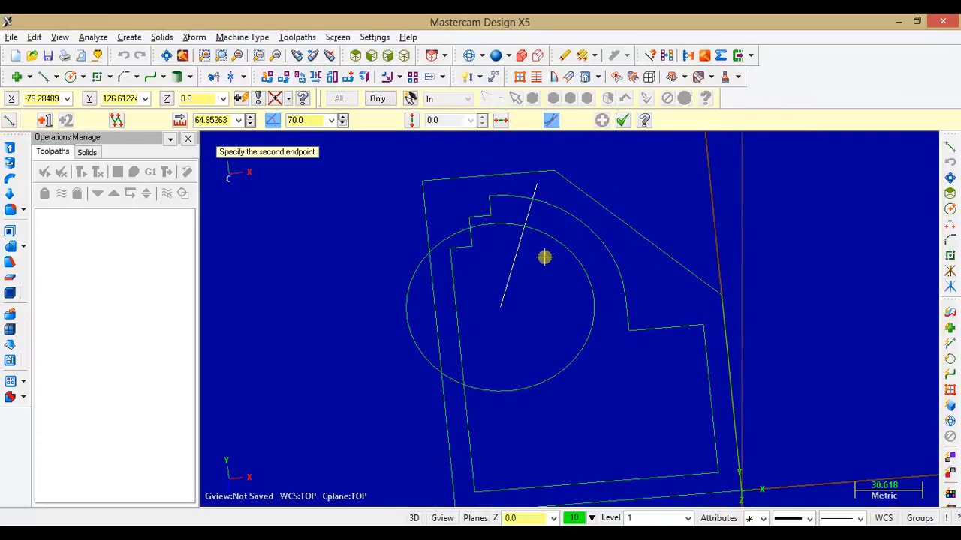
{"action": "key", "text": "F1"}
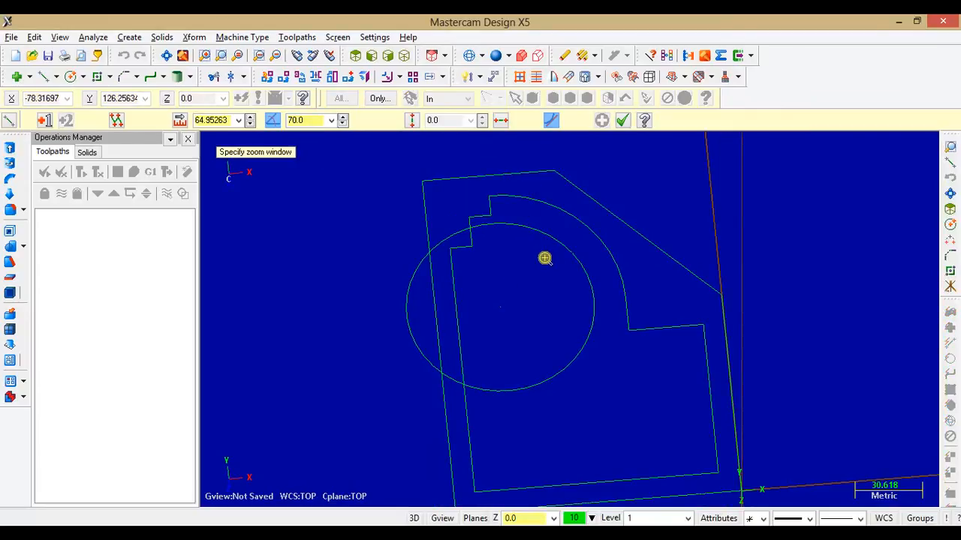
{"action": "key", "text": "alt+F1"}
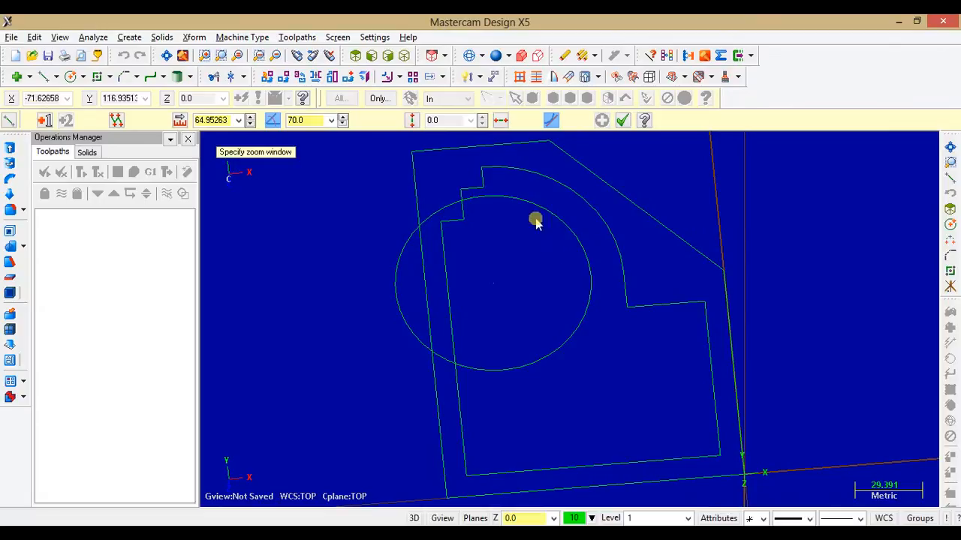
{"action": "left_click", "coordinate": [355, 57]}
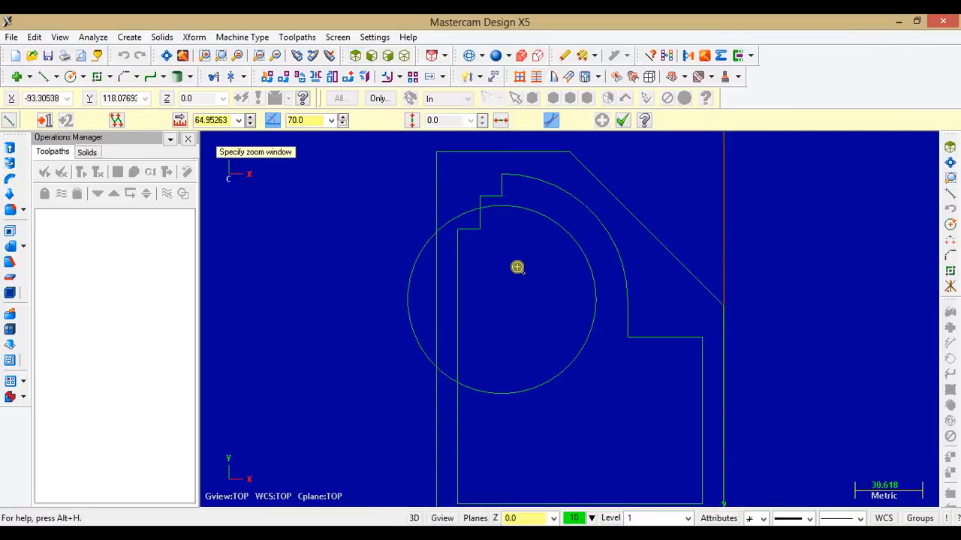
{"action": "left_click", "coordinate": [502, 297]}
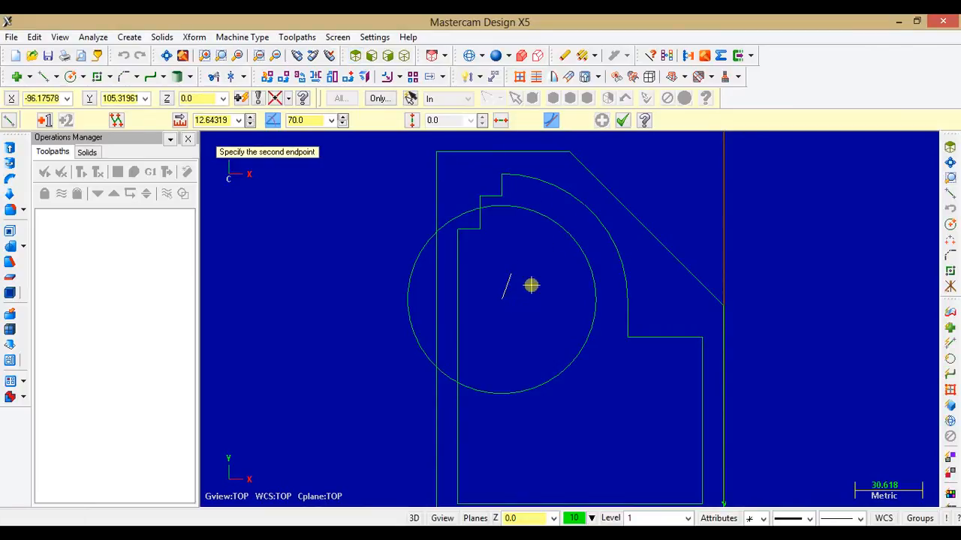
{"action": "left_click", "coordinate": [576, 171]}
{"action": "left_click", "coordinate": [623, 120]}
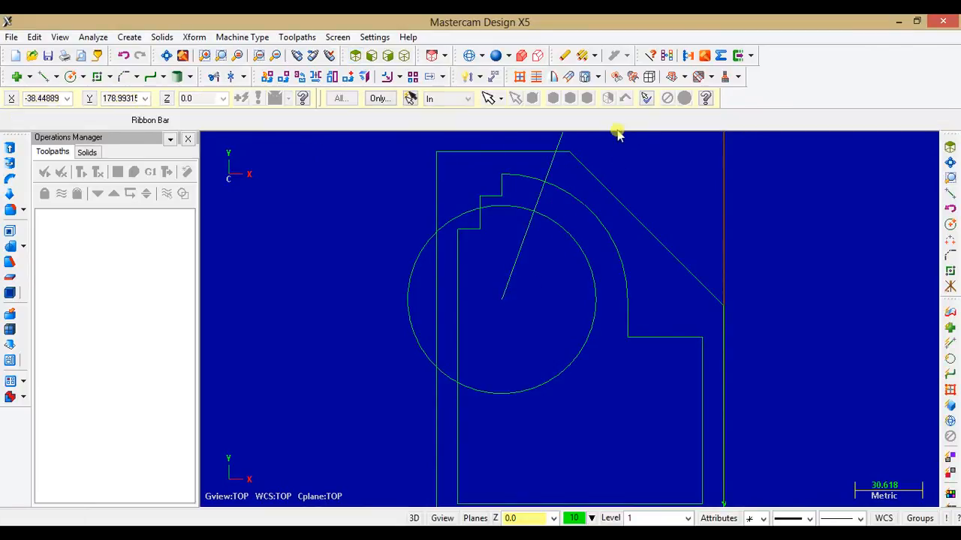
- Check the diameter of the angled holes in the PDF drawing and return to Mastercam
{"action": "scroll", "coordinate": [532, 210], "scroll_direction": "up", "scroll_amount": 1}
{"action": "scroll", "coordinate": [532, 209], "scroll_direction": "up", "scroll_amount": 1}
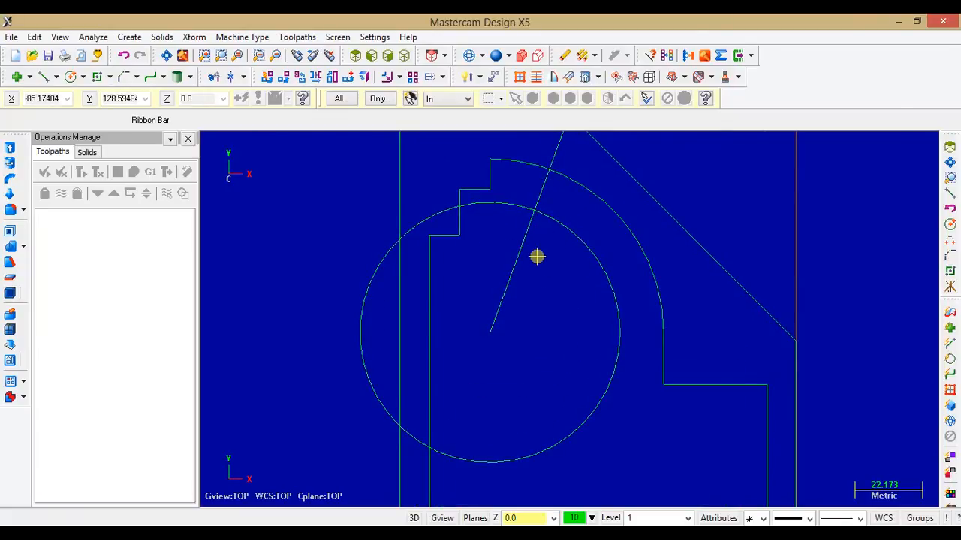
{"action": "key", "text": "alt+Tab"}
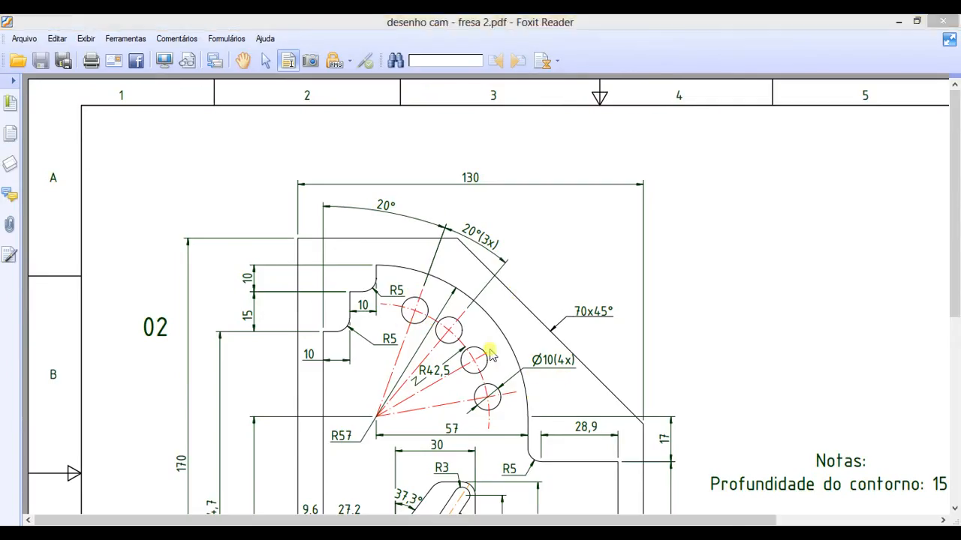
{"action": "key", "text": "alt+Tab"}
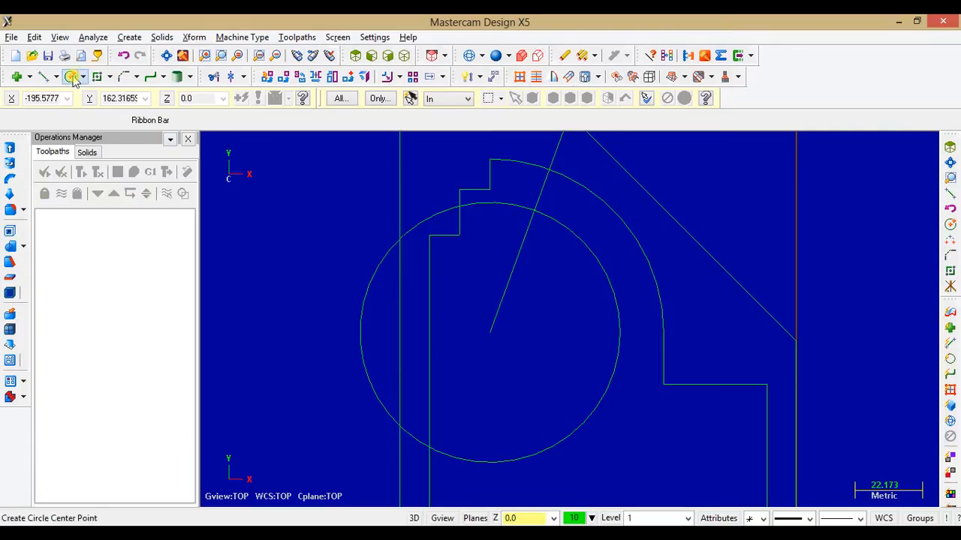
{"action": "left_click", "coordinate": [129, 37]}
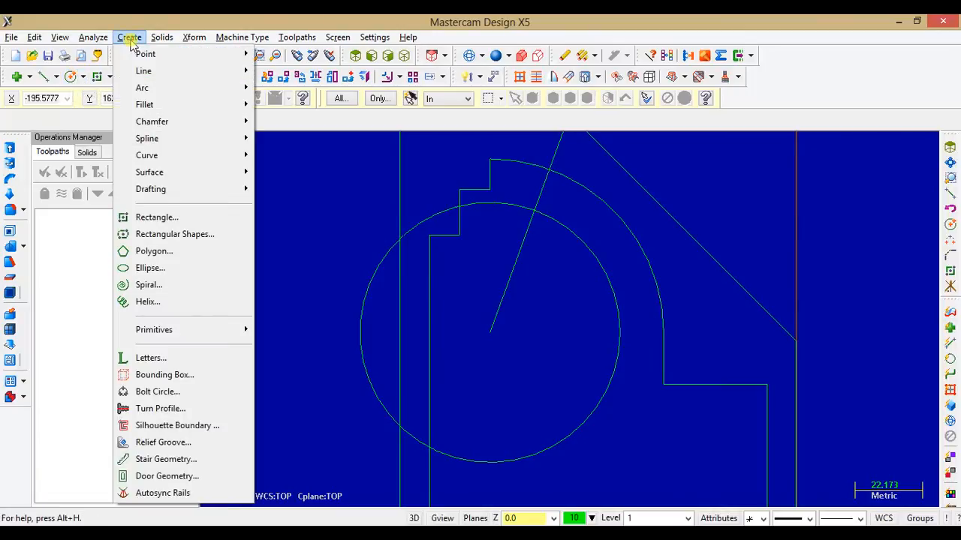
{"action": "left_click", "coordinate": [131, 40]}
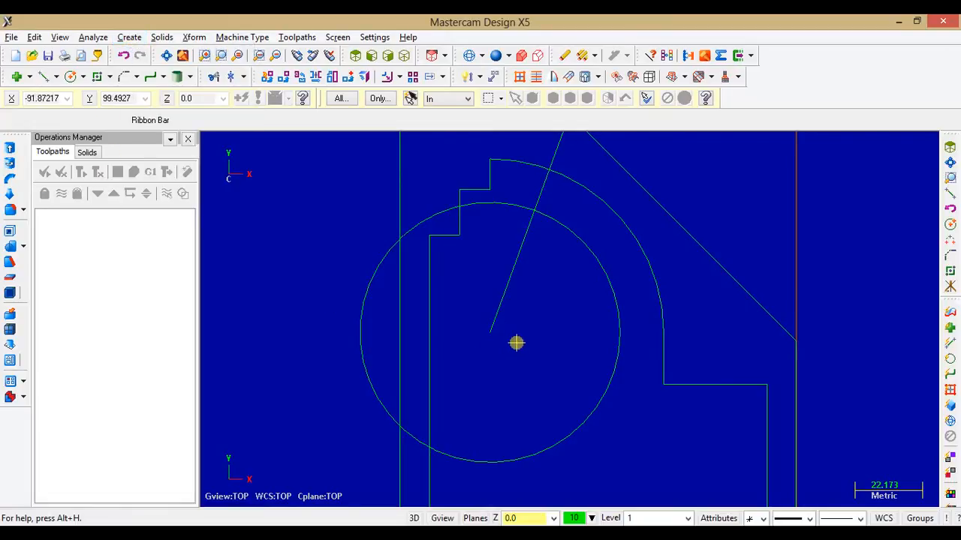
{"action": "left_click", "coordinate": [498, 333]}
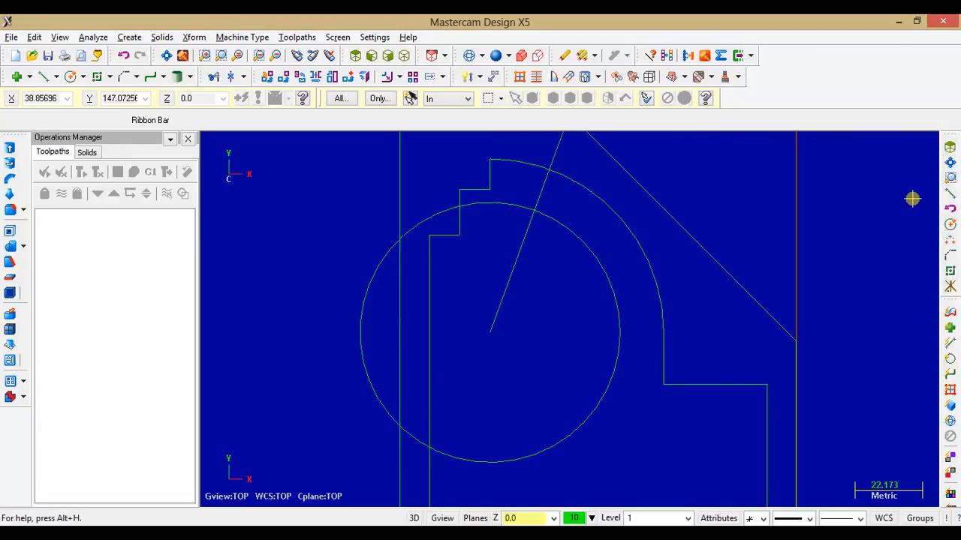
- Draw a 10 mm diameter circle centred where the 70-degree line crosses the construction circle, and finish the circle command
{"action": "left_click", "coordinate": [950, 227]}
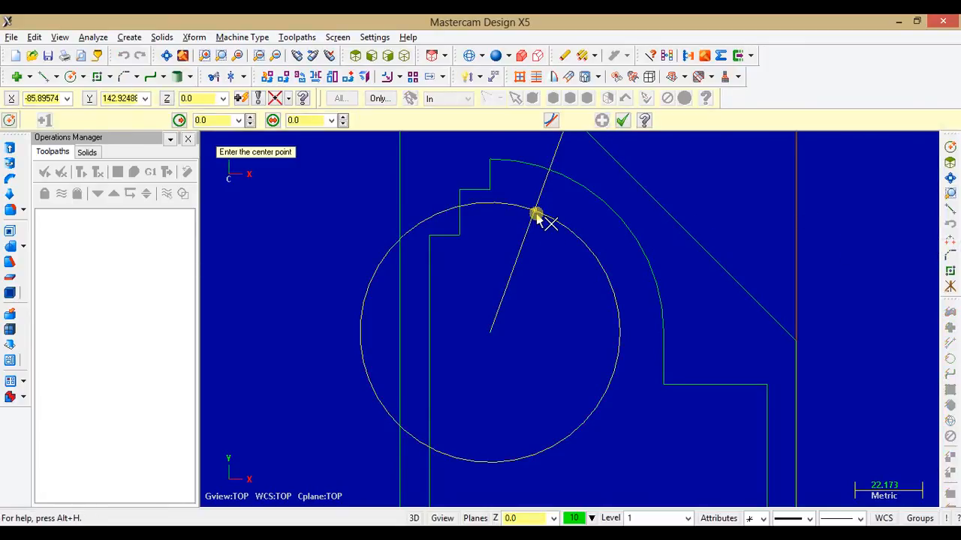
{"action": "scroll", "coordinate": [537, 217], "scroll_direction": "up", "scroll_amount": 1}
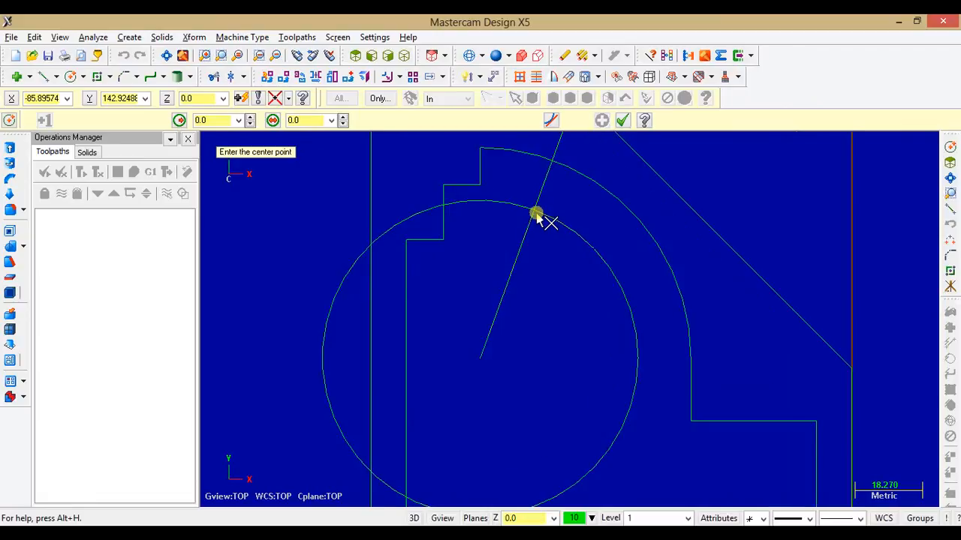
{"action": "left_click", "coordinate": [536, 213]}
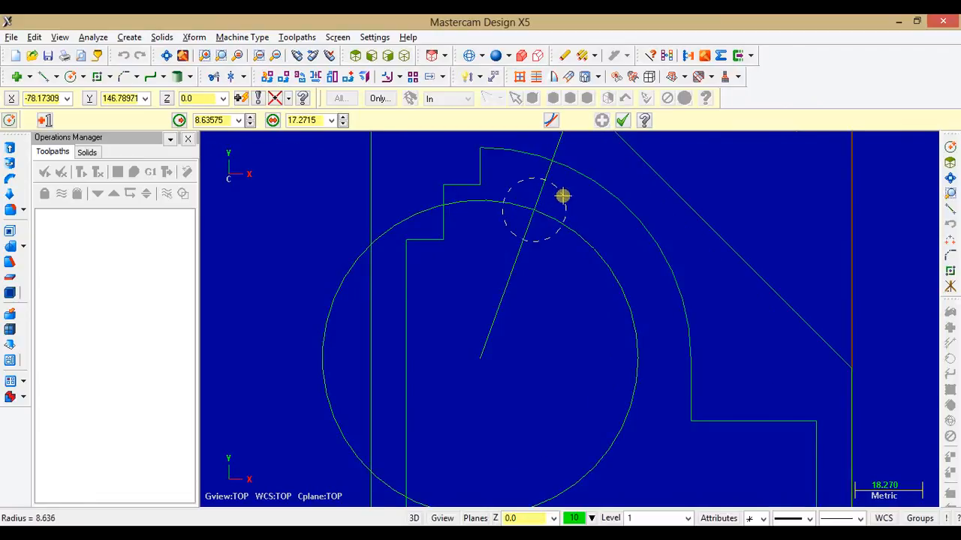
{"action": "left_click", "coordinate": [564, 196]}
{"action": "double_click", "coordinate": [299, 121]}
{"action": "type", "text": "10"}
{"action": "key", "text": "Return"}
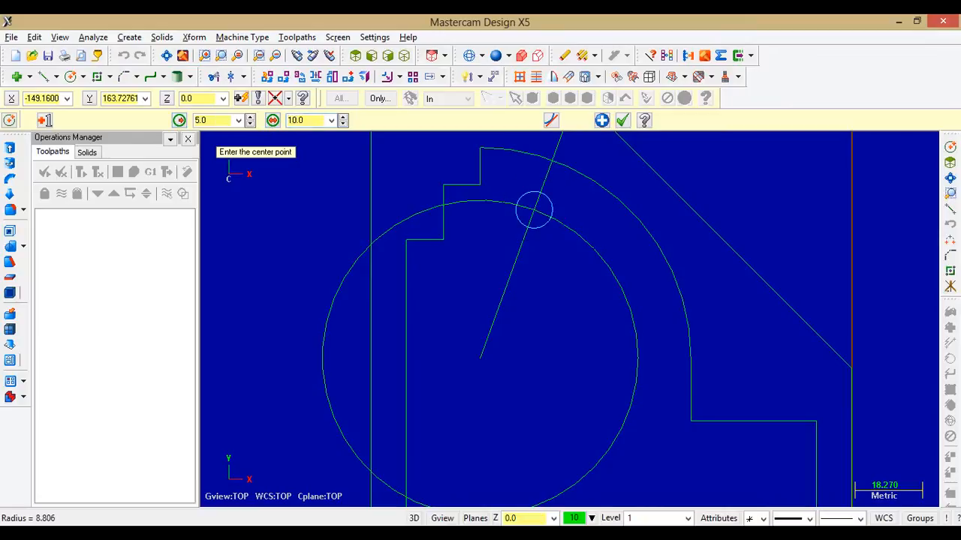
{"action": "scroll", "coordinate": [587, 307], "scroll_direction": "down", "scroll_amount": 1}
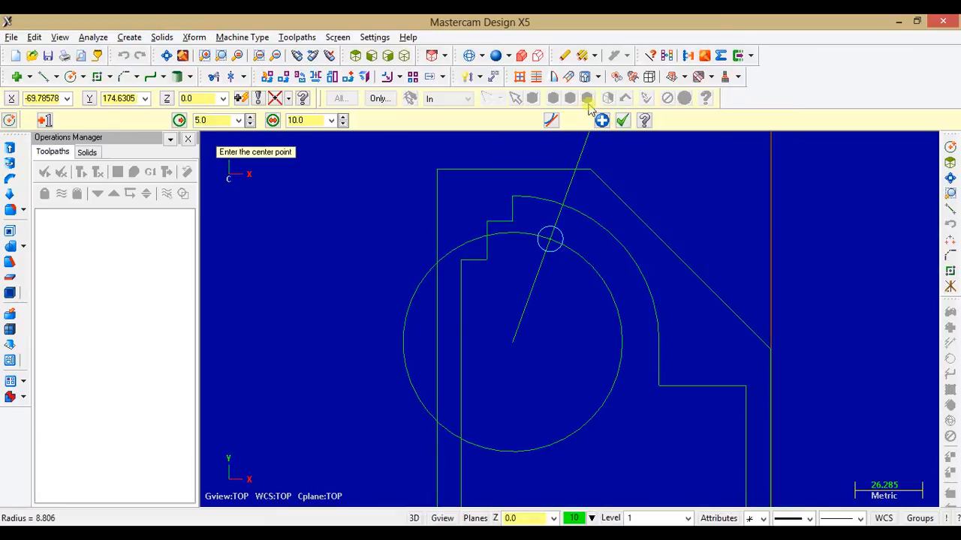
{"action": "left_click", "coordinate": [623, 120]}
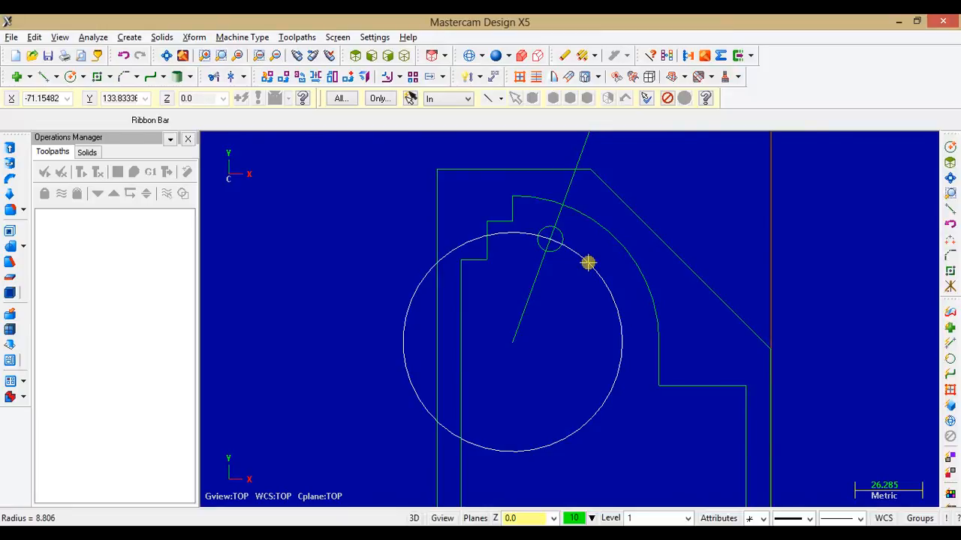
- Delete the large construction circle and the angled construction line
{"action": "left_click", "coordinate": [588, 263]}
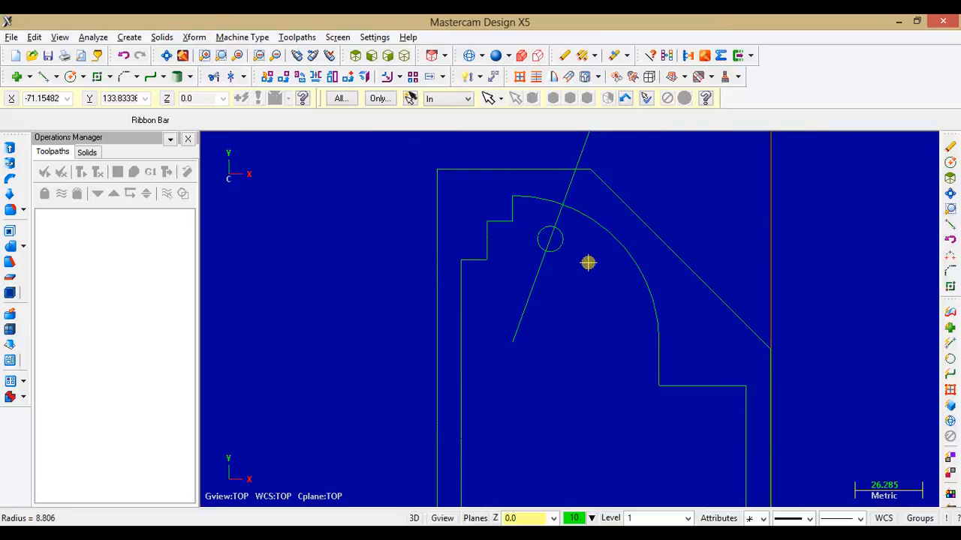
{"action": "left_click", "coordinate": [555, 221]}
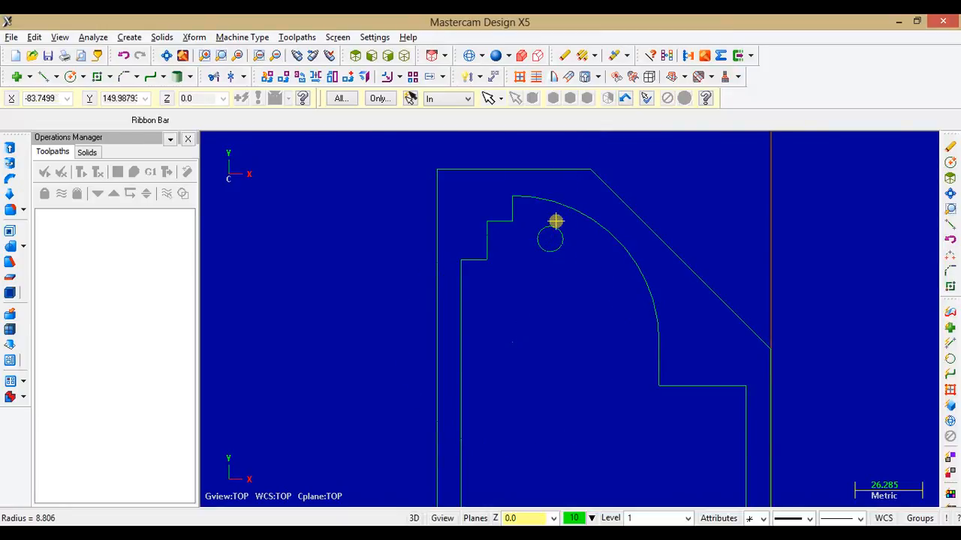
- Check the hole spacing in the PDF drawing, then in Mastercam set up Rotate for the 10 mm circle with 3 copies at 20 degrees between
{"action": "key", "text": "alt+Tab"}
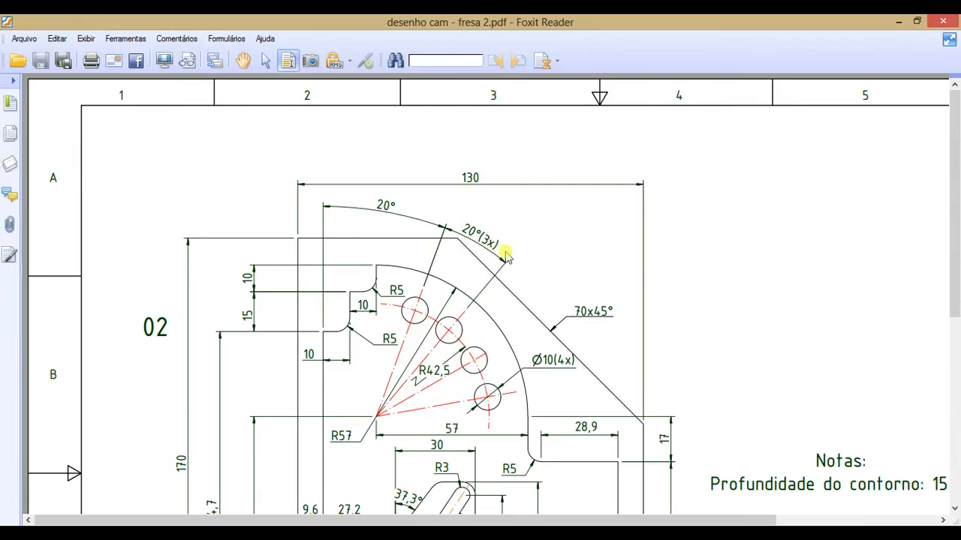
{"action": "key", "text": "alt+Tab"}
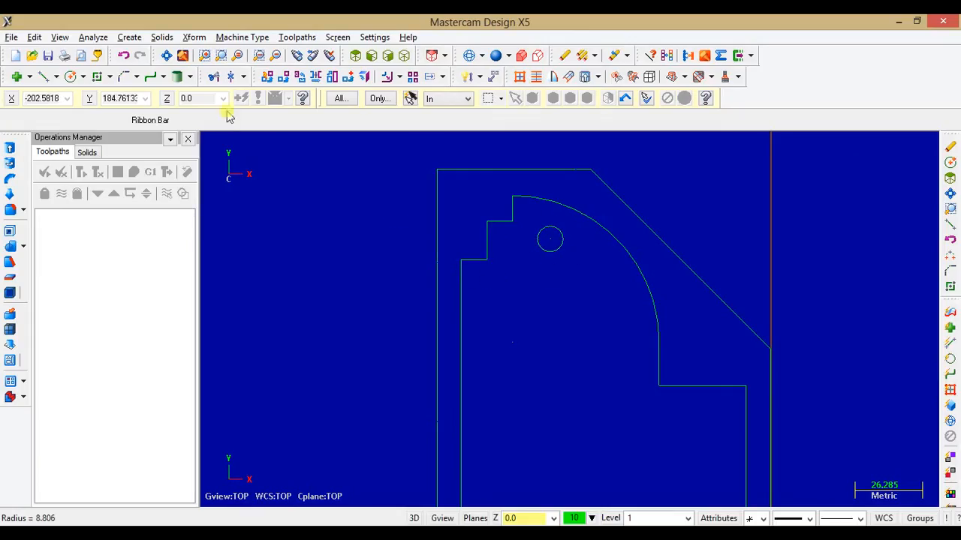
{"action": "left_click", "coordinate": [193, 38]}
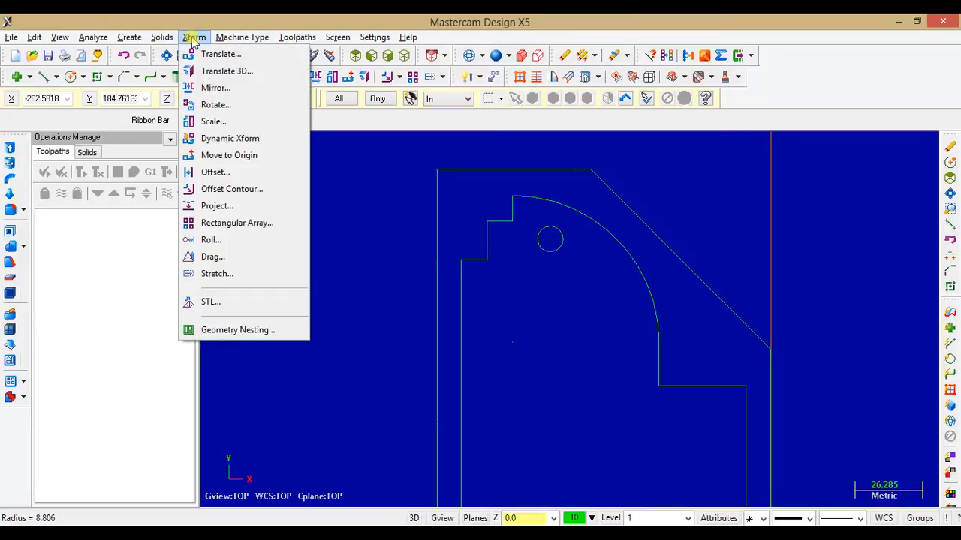
{"action": "left_click", "coordinate": [230, 107]}
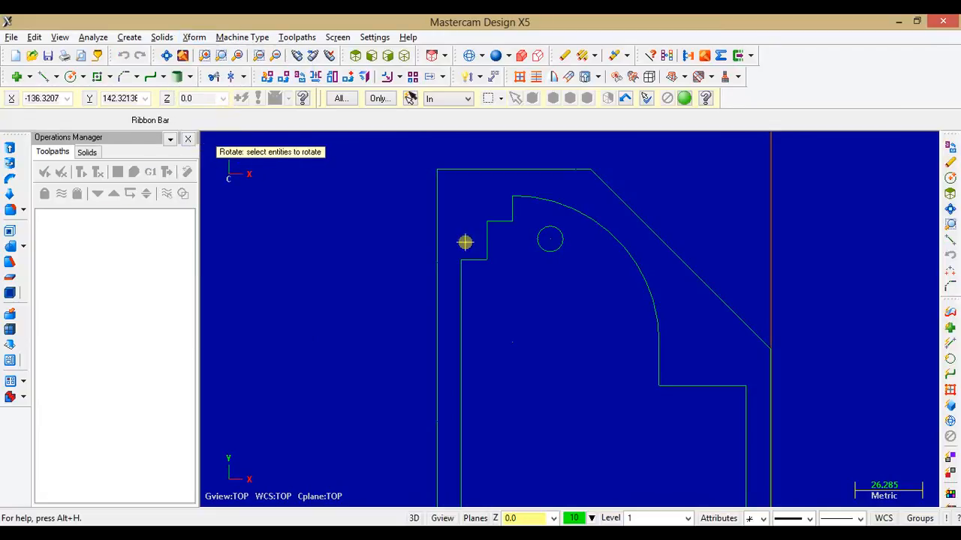
{"action": "left_click", "coordinate": [553, 253]}
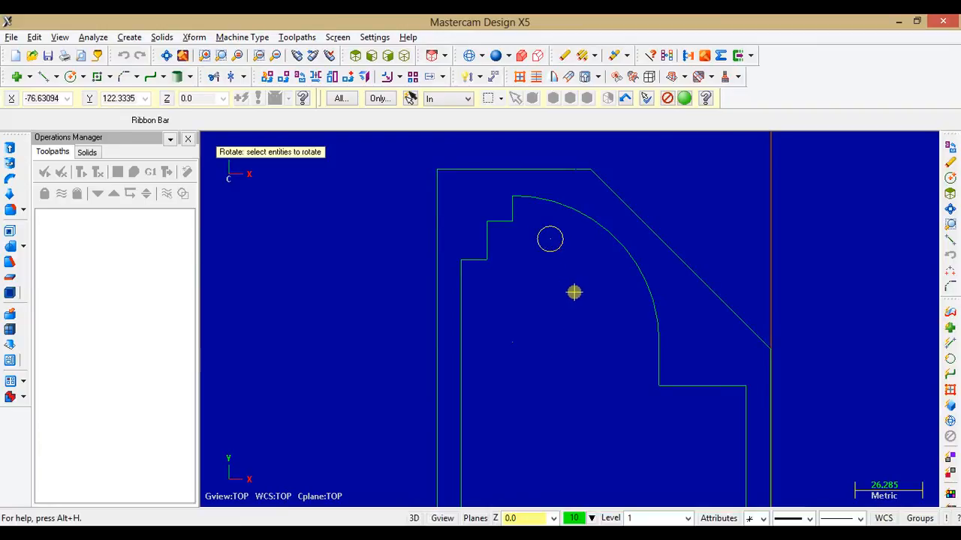
{"action": "key", "text": "Return"}
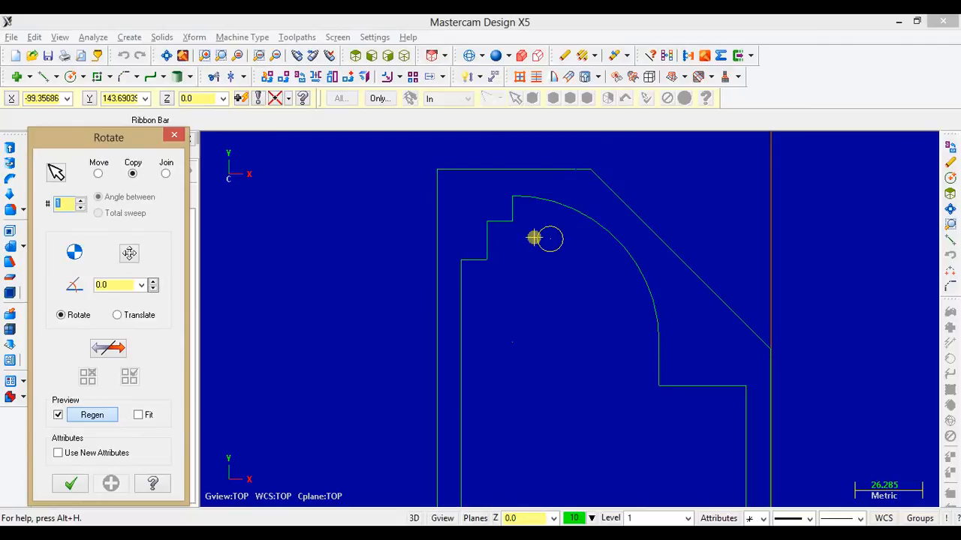
{"action": "left_click_drag", "start_coordinate": [148, 137], "coordinate": [312, 98]}
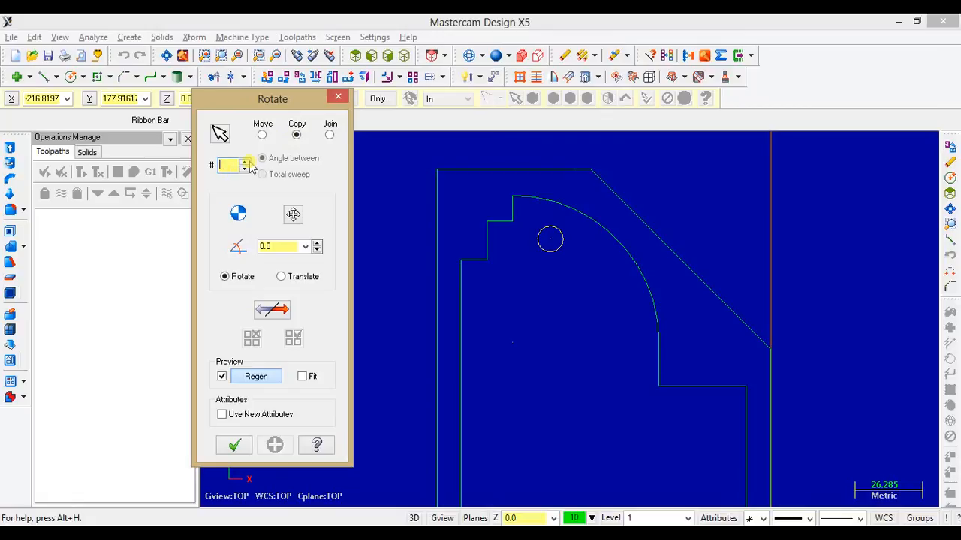
{"action": "left_click", "coordinate": [285, 248]}
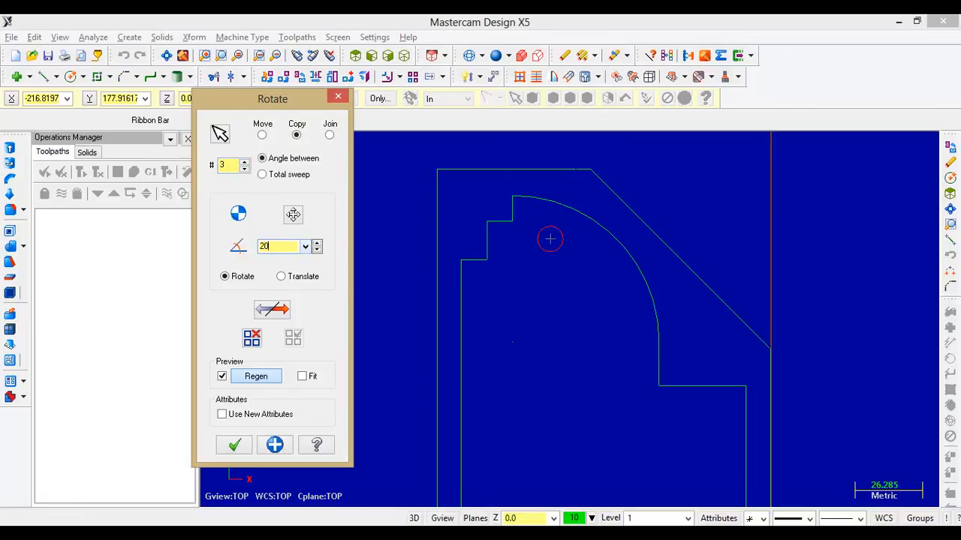
{"action": "key", "text": "Return"}
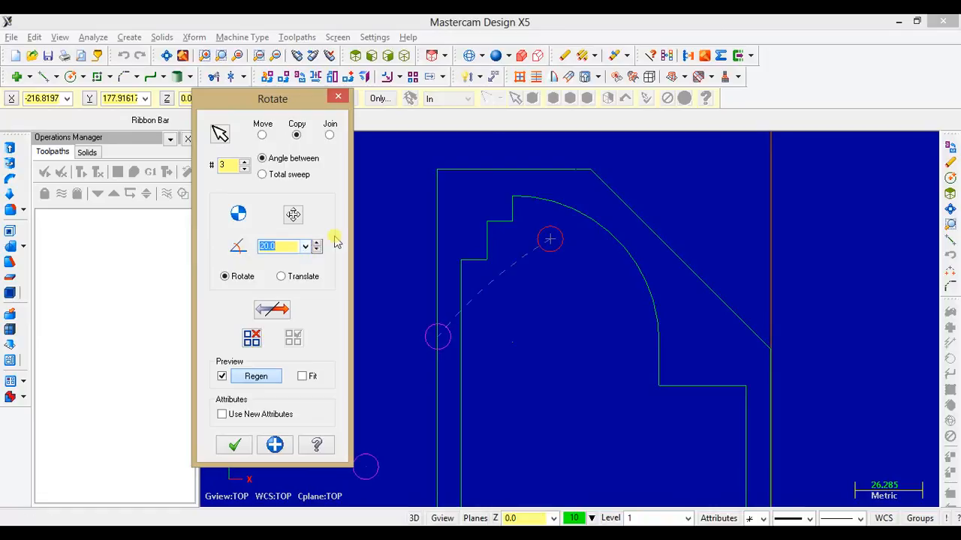
- Examine the positions of the previewed rotated circles around the part in the top and isometric views
{"action": "scroll", "coordinate": [521, 282], "scroll_direction": "down", "scroll_amount": 5}
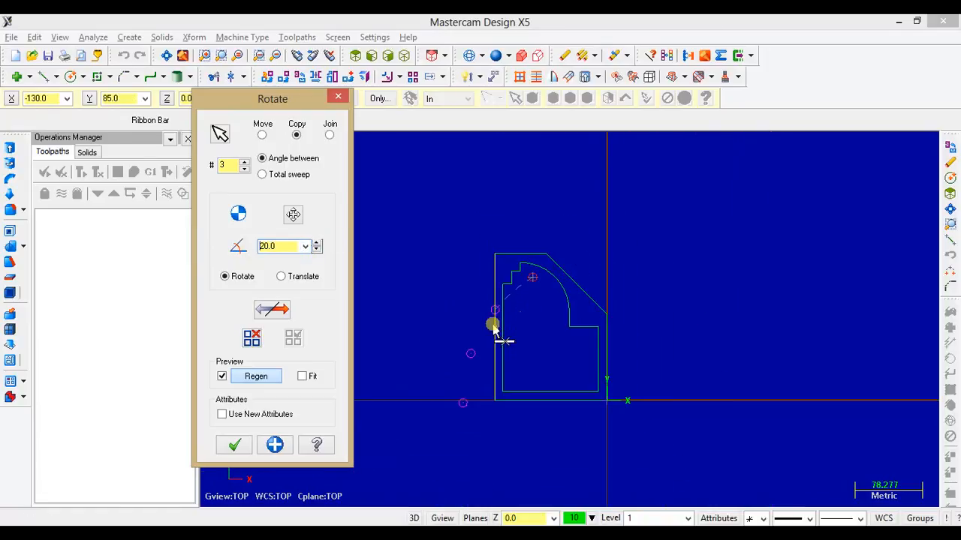
{"action": "scroll", "coordinate": [514, 300], "scroll_direction": "up", "scroll_amount": 3}
{"action": "scroll", "coordinate": [514, 300], "scroll_direction": "up", "scroll_amount": 2}
{"action": "scroll", "coordinate": [508, 303], "scroll_direction": "down", "scroll_amount": 1}
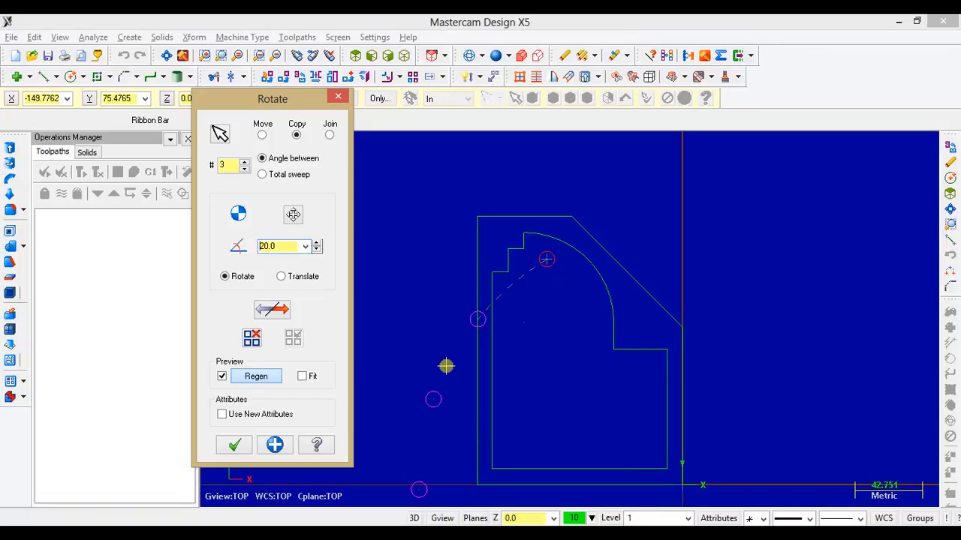
{"action": "scroll", "coordinate": [534, 326], "scroll_direction": "down", "scroll_amount": 1}
{"action": "key", "text": "Down"}
{"action": "key", "text": "Down"}
{"action": "key", "text": "Down"}
{"action": "key", "text": "Down"}
{"action": "key", "text": "Down"}
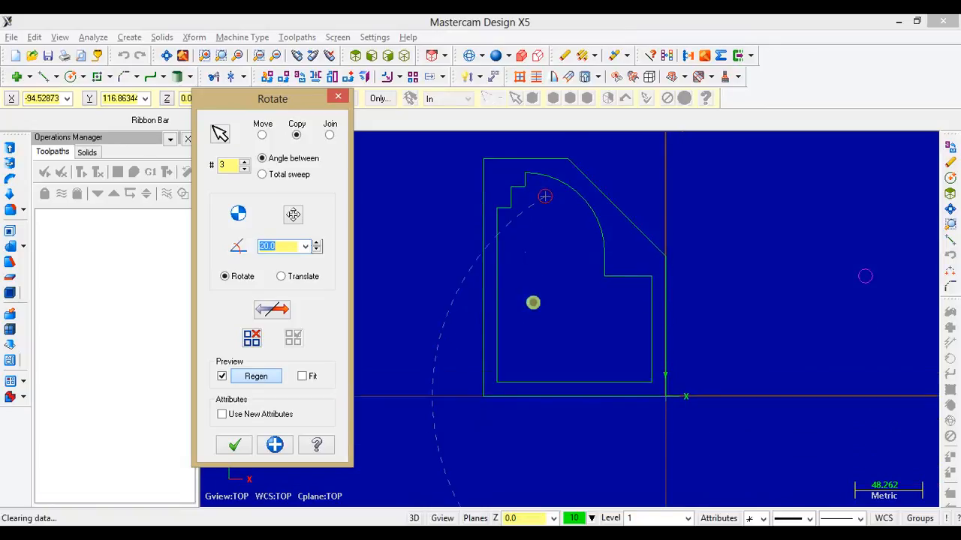
{"action": "scroll", "coordinate": [533, 303], "scroll_direction": "down", "scroll_amount": 5}
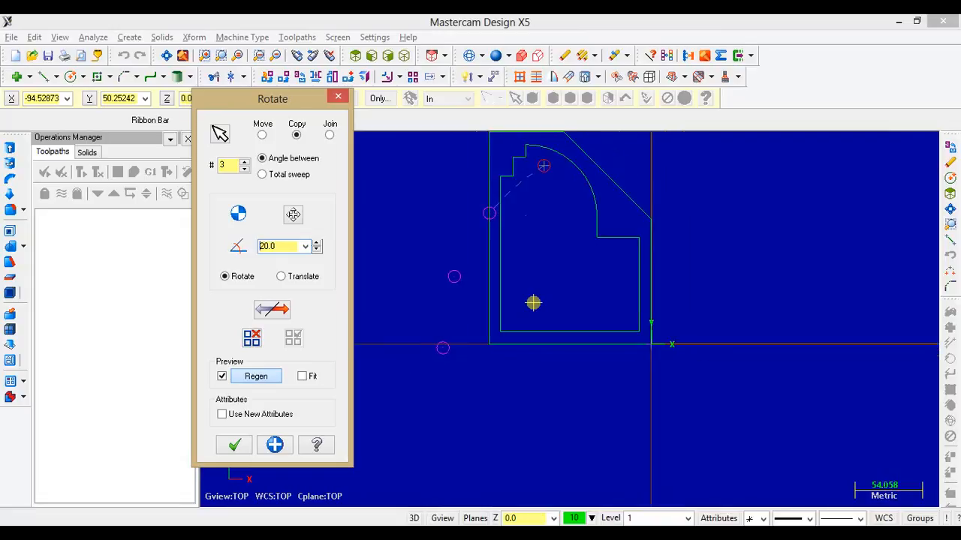
{"action": "middle_click_drag", "start_coordinate": [545, 260], "coordinate": [538, 308]}
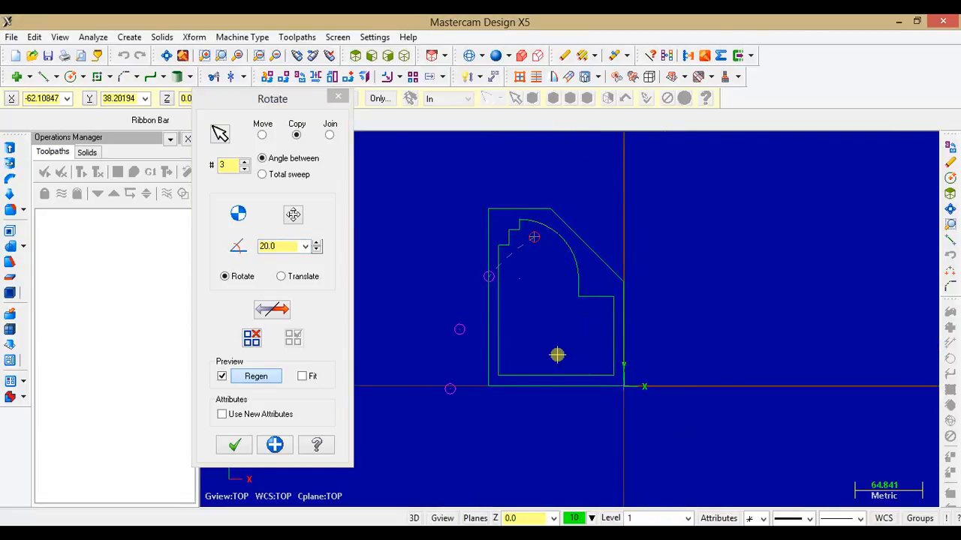
{"action": "left_click", "coordinate": [404, 56]}
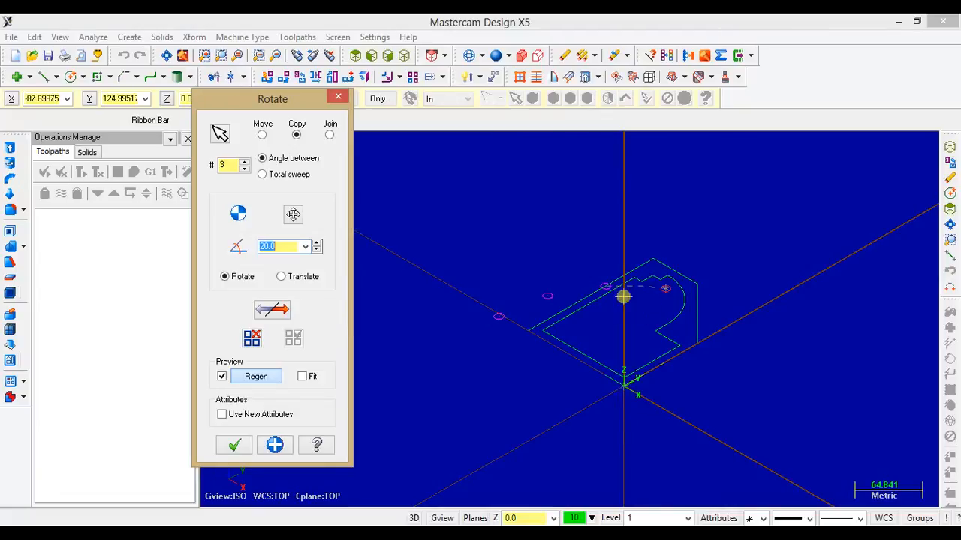
{"action": "left_click", "coordinate": [357, 57]}
{"action": "scroll", "coordinate": [514, 280], "scroll_direction": "up", "scroll_amount": 5}
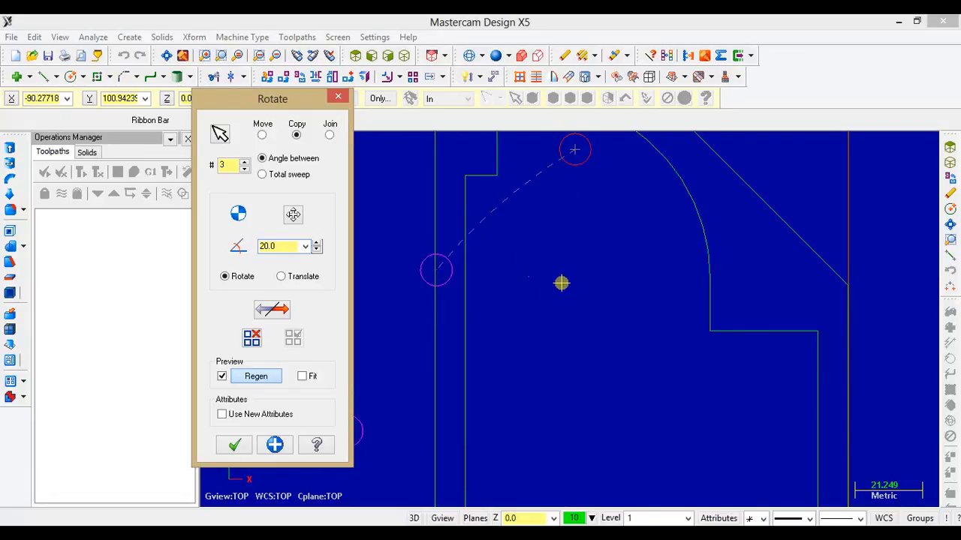
- Set the rotation centre to the R57 arc's centre point, reverse the rotation direction to clockwise and accept the rotated copies
{"action": "left_click", "coordinate": [294, 215]}
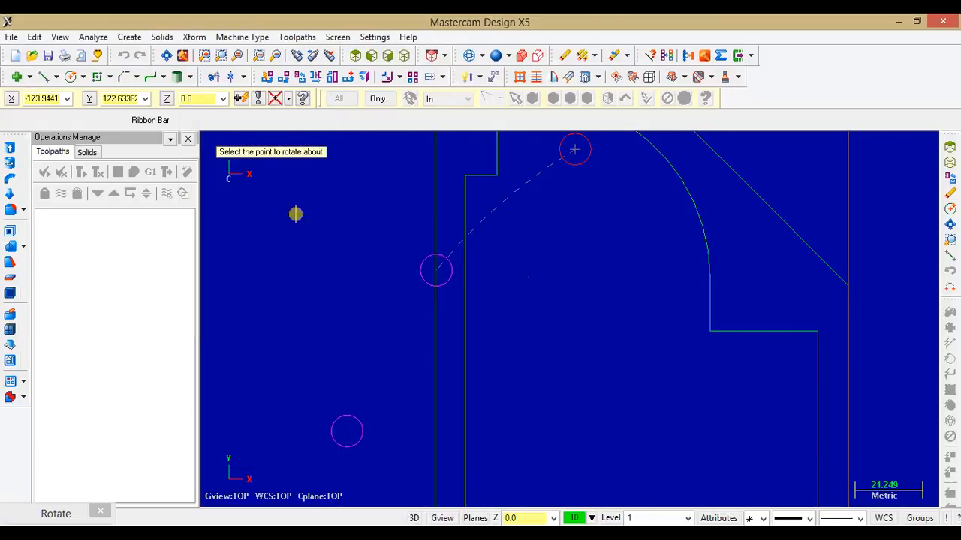
{"action": "left_click", "coordinate": [529, 280]}
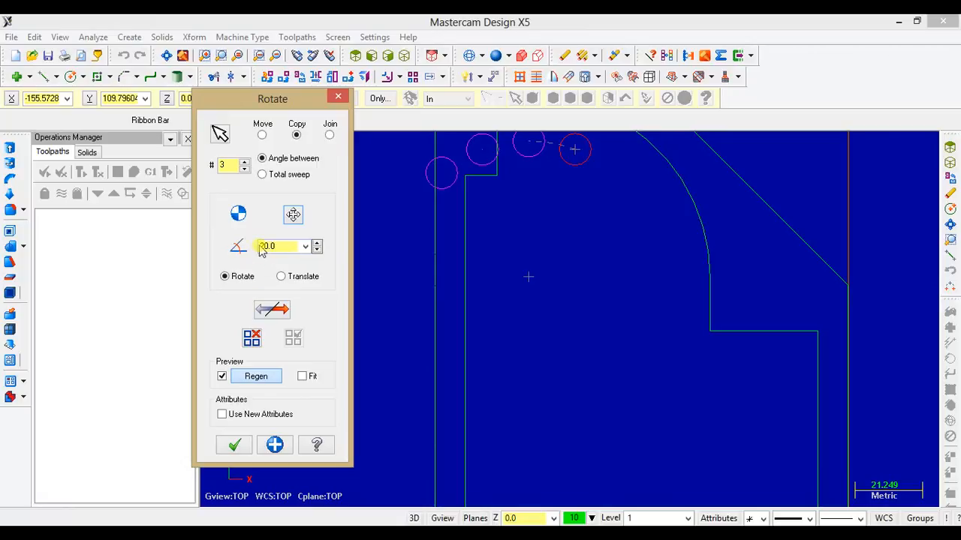
{"action": "left_click", "coordinate": [271, 309]}
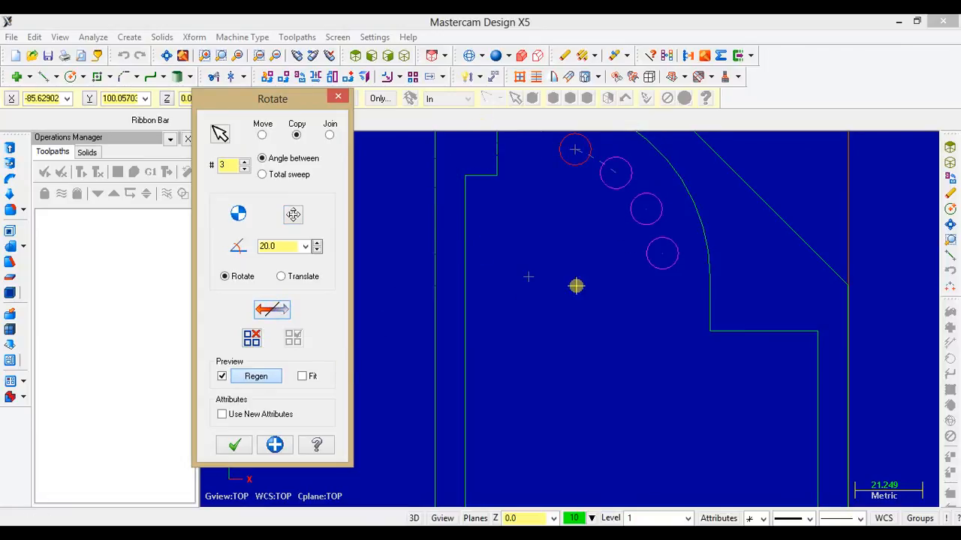
{"action": "left_click", "coordinate": [236, 446]}
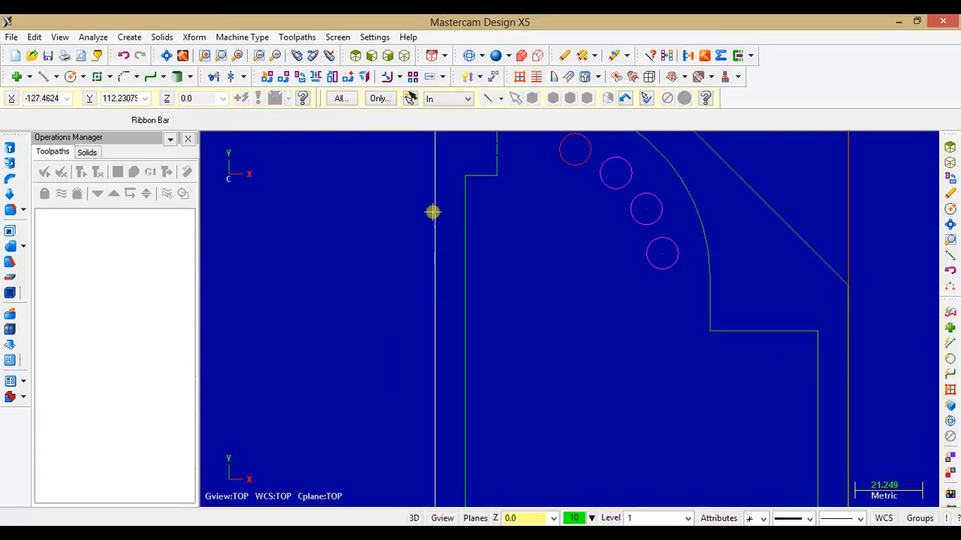
- Fit the whole part in view and clear the transformation colours from the original and rotated circles
{"action": "right_click", "coordinate": [345, 162]}
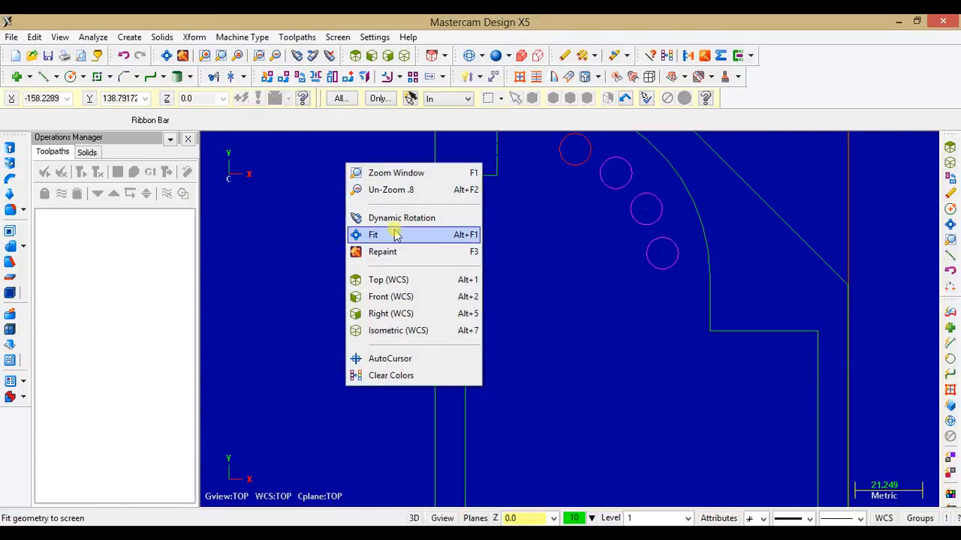
{"action": "left_click", "coordinate": [425, 237]}
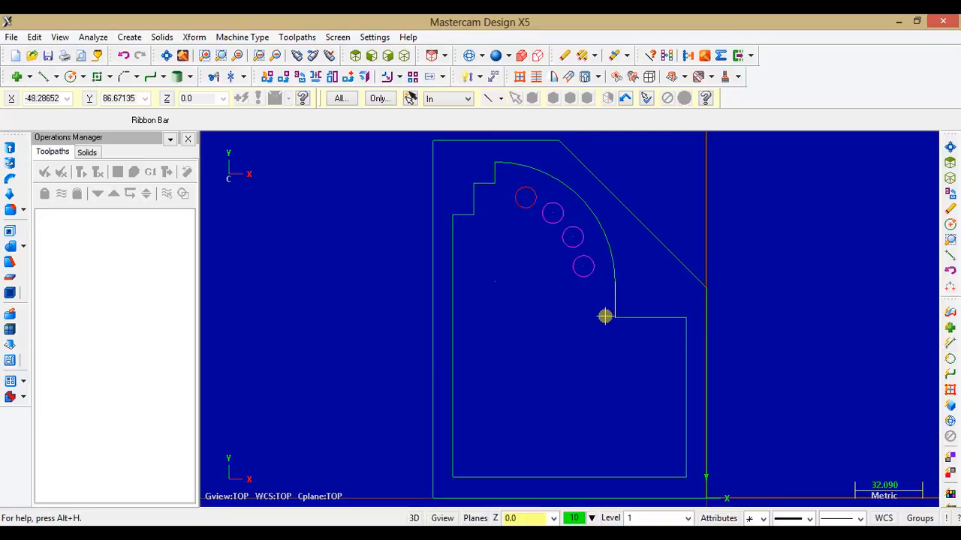
{"action": "left_click", "coordinate": [337, 38]}
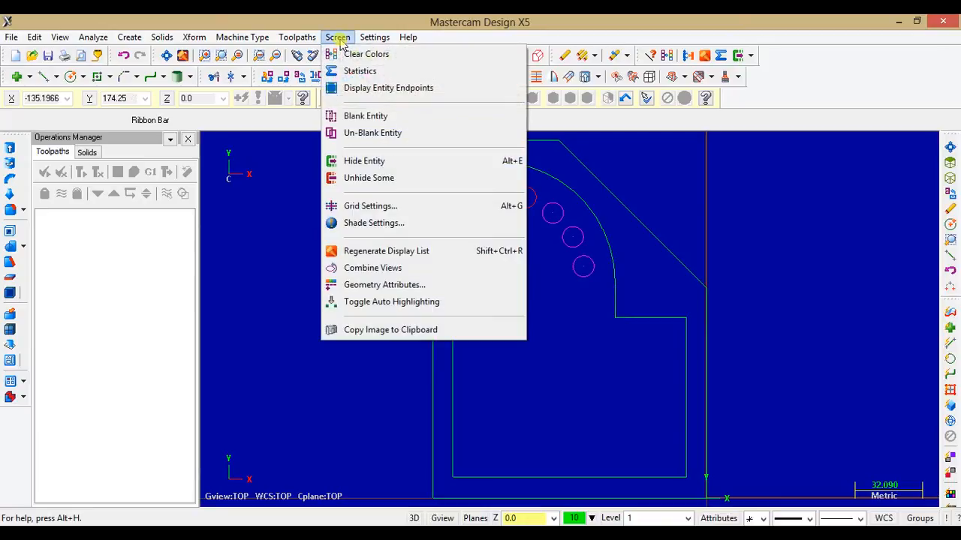
{"action": "left_click", "coordinate": [376, 58]}
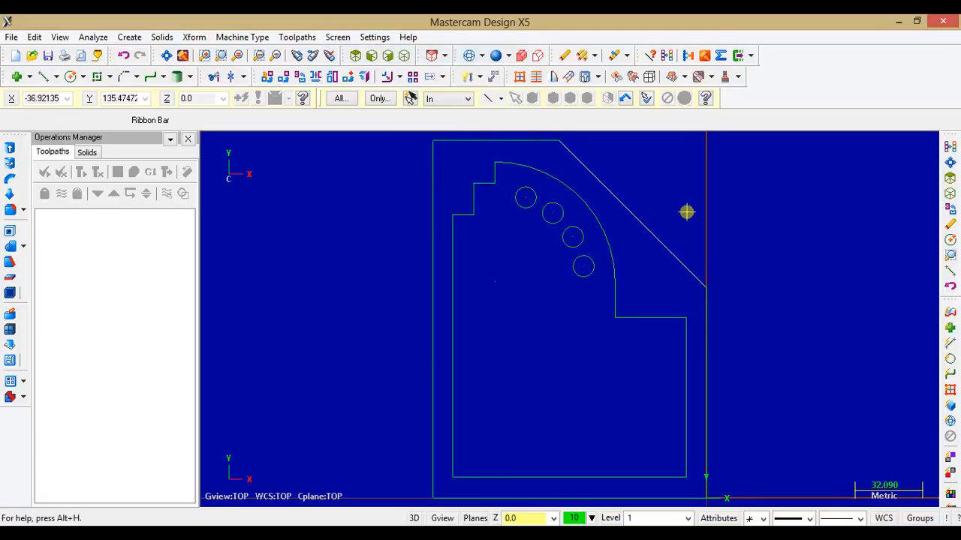
{"action": "right_click", "coordinate": [645, 266]}
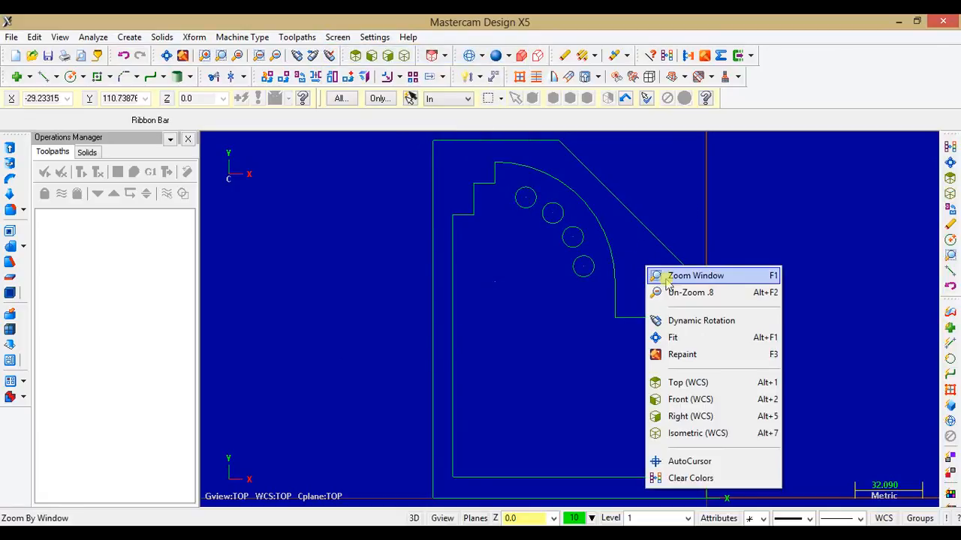
{"action": "left_click", "coordinate": [691, 481]}
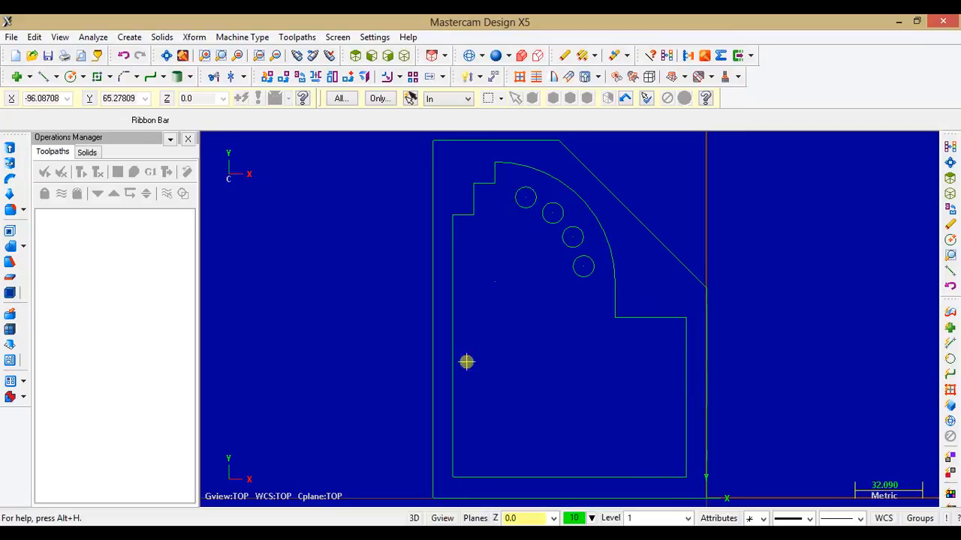
- Check the pocket's dimensions in the PDF drawing, then in Mastercam set up a base-point rectangular shape 30 mm wide and 40 mm high
{"action": "left_click", "coordinate": [337, 533]}
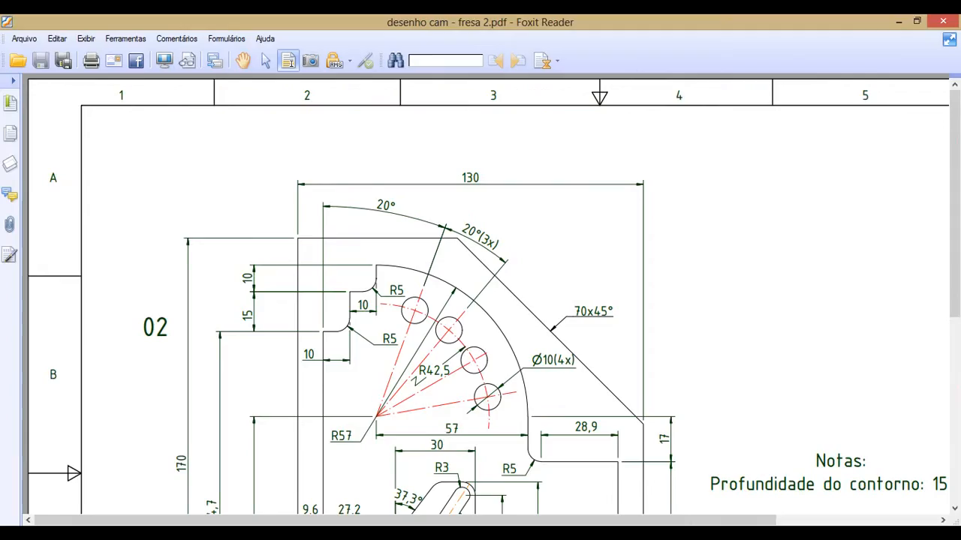
{"action": "scroll", "coordinate": [339, 387], "scroll_direction": "down", "scroll_amount": 5}
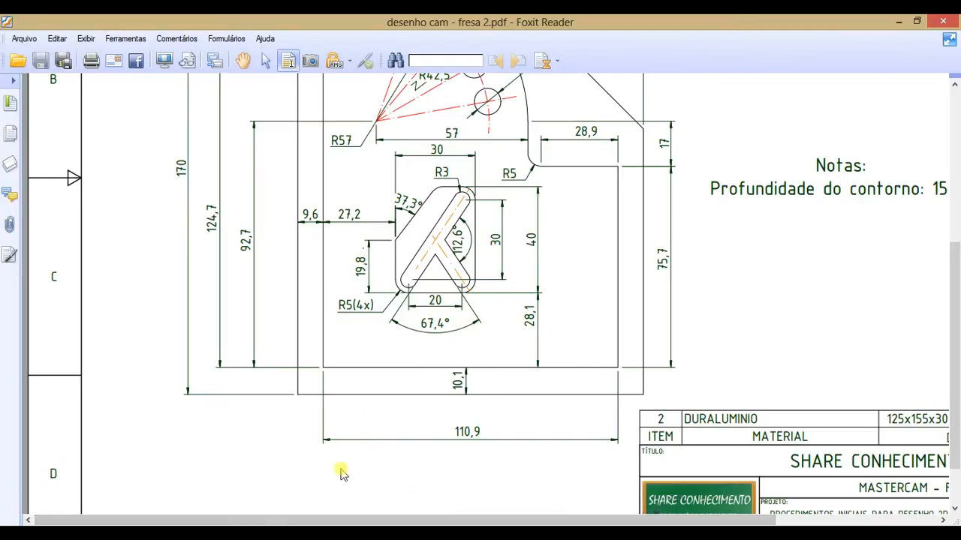
{"action": "key", "text": "alt+Tab"}
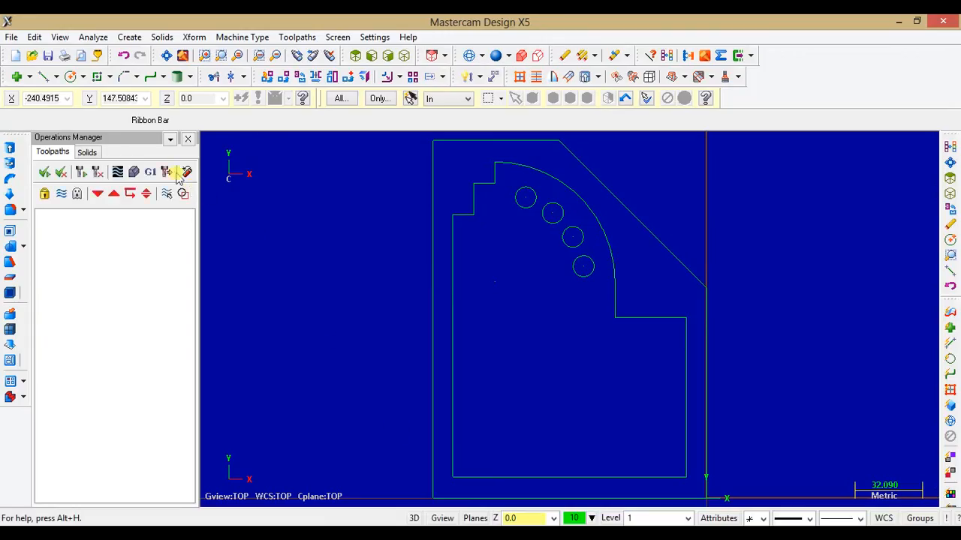
{"action": "left_click", "coordinate": [130, 36]}
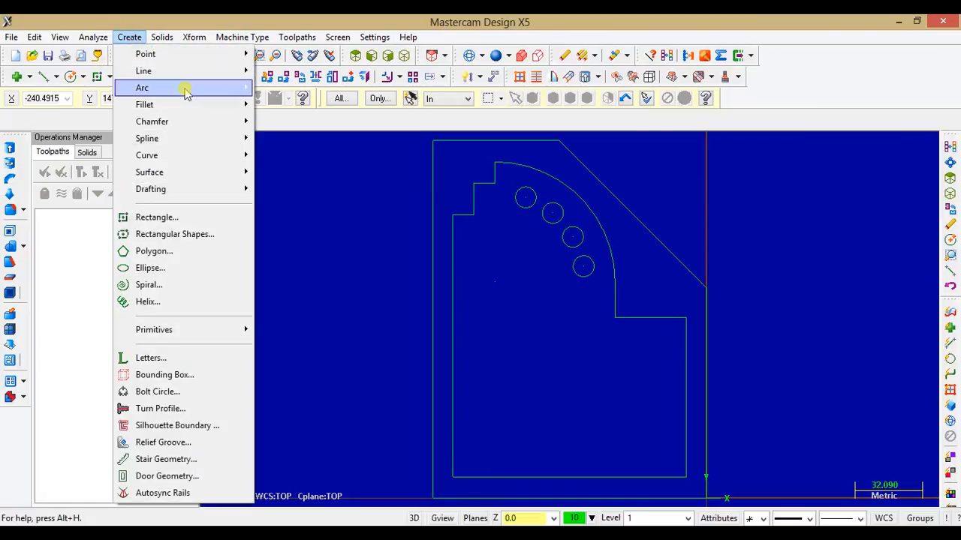
{"action": "left_click", "coordinate": [160, 236]}
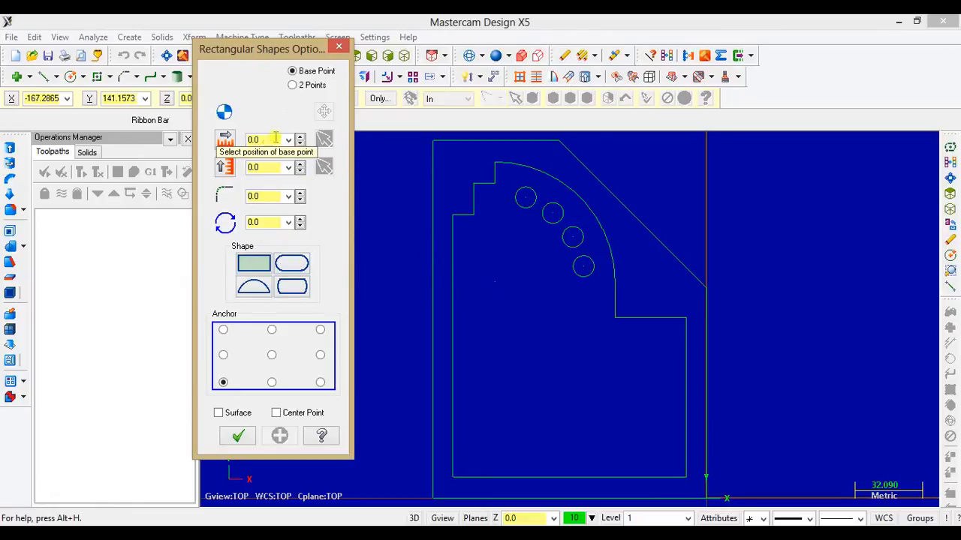
{"action": "mouse_move", "coordinate": [259, 56]}
{"action": "left_mouse_down"}
{"action": "mouse_move", "coordinate": [123, 66]}
{"action": "mouse_move", "coordinate": [80, 79]}
{"action": "mouse_move", "coordinate": [248, 61]}
{"action": "left_mouse_up"}
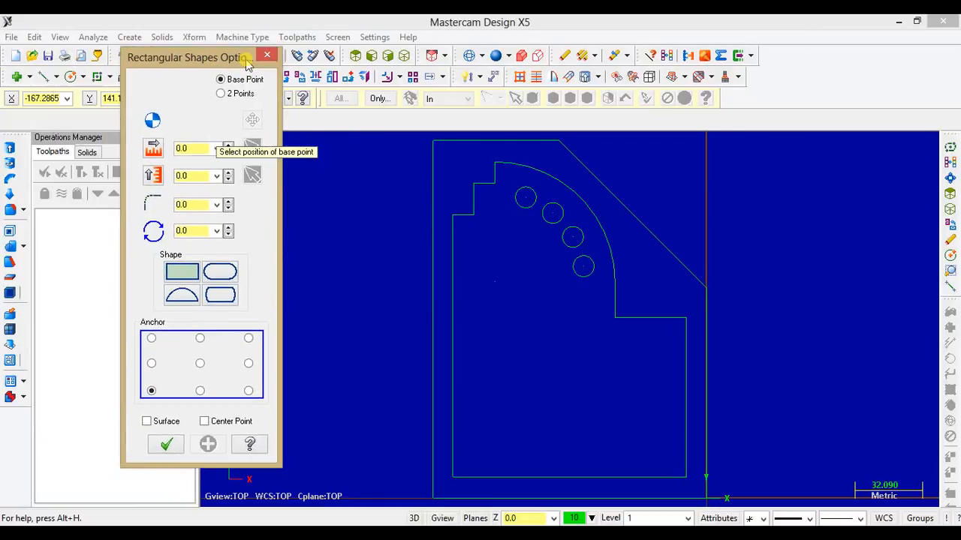
{"action": "left_click", "coordinate": [196, 146]}
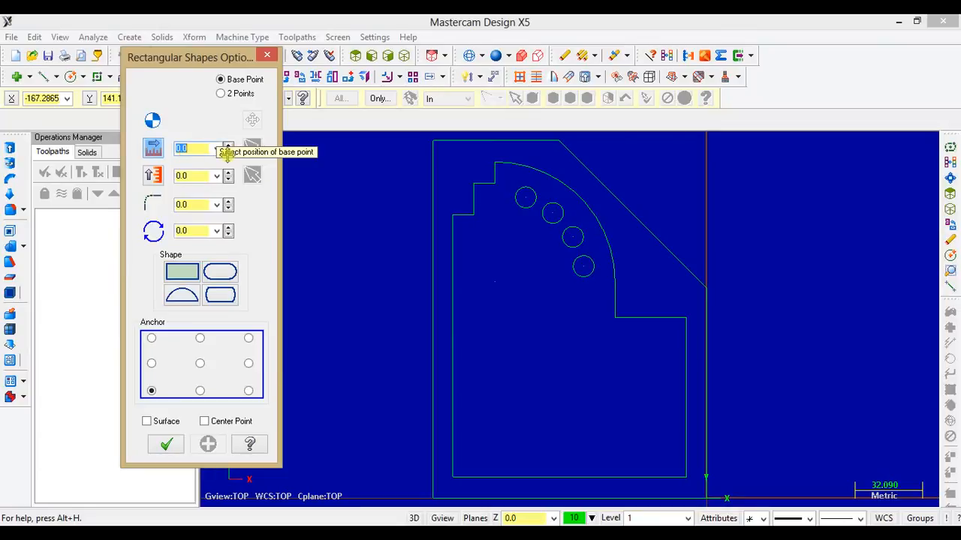
{"action": "type", "text": "30"}
{"action": "key", "text": "Return"}
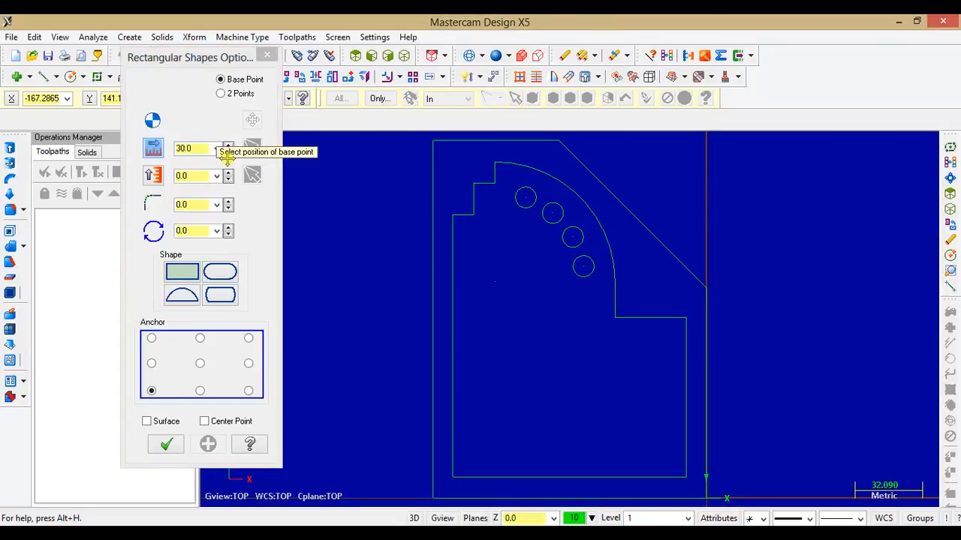
{"action": "left_click", "coordinate": [201, 175]}
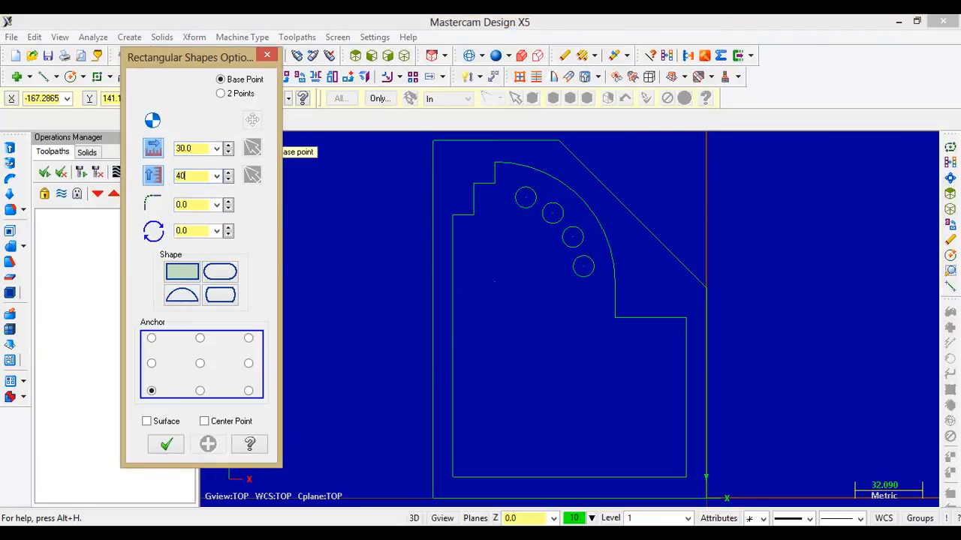
{"action": "type", "text": "40"}
{"action": "key", "text": "Return"}
- Check the pocket's corner radius in the PDF drawing and set the rectangular shape's fillet radius to 5 mm in Mastercam
{"action": "key", "text": "alt+Tab"}
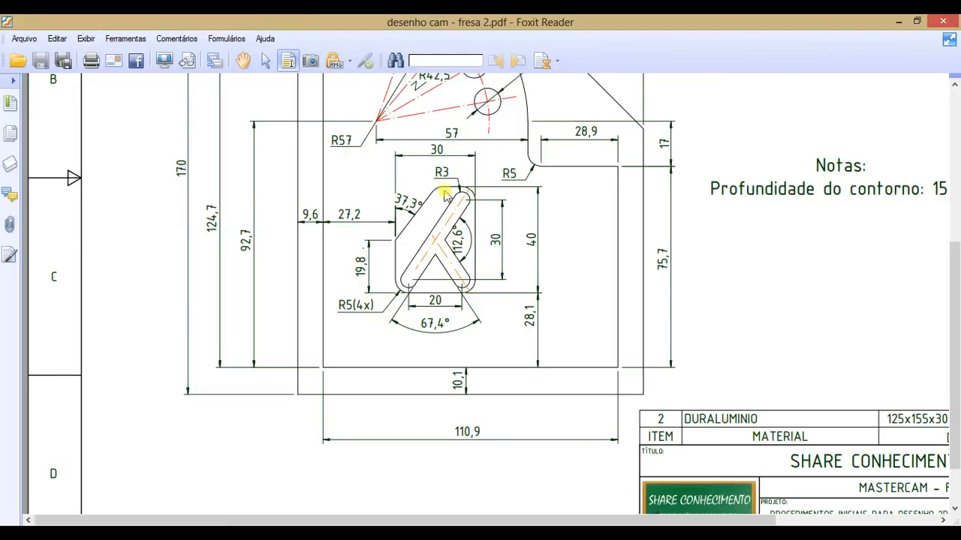
{"action": "key", "text": "alt+Tab"}
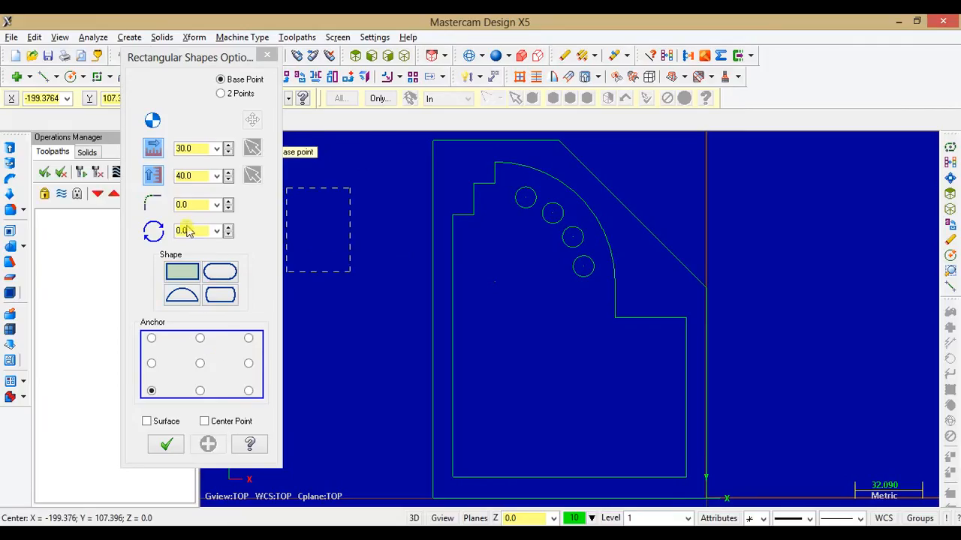
{"action": "left_click", "coordinate": [192, 207]}
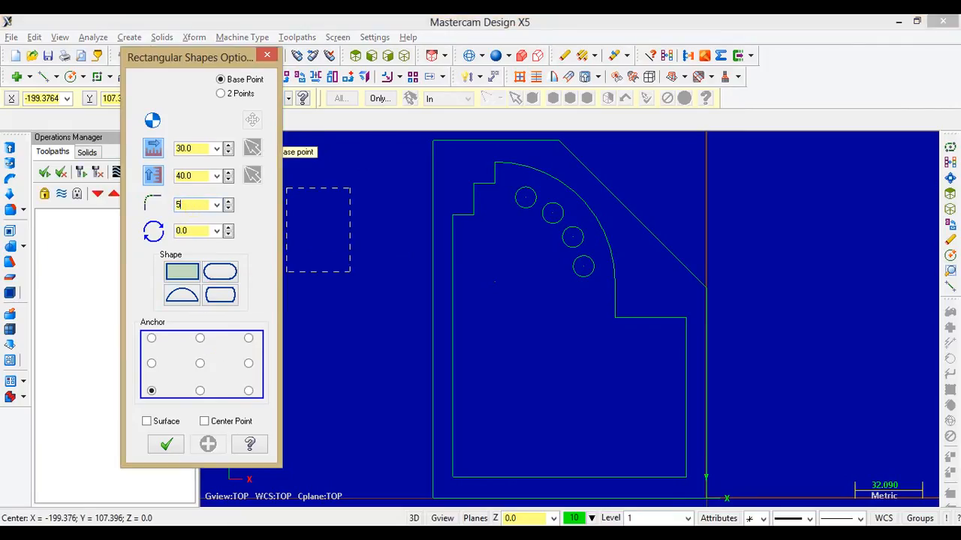
{"action": "key", "text": "Return"}
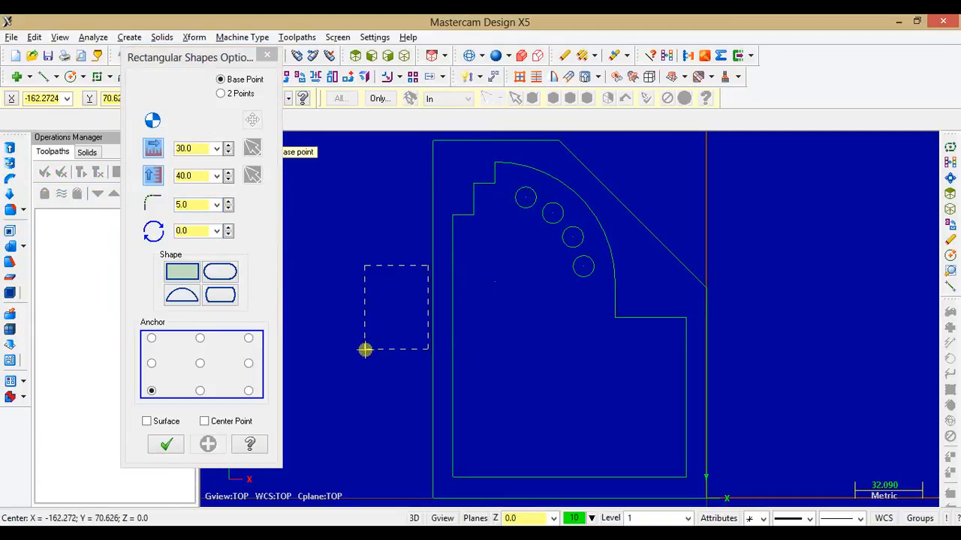
- Check the pocket's location in the PDF drawing, then in Mastercam start relative positioning from the inner contour's lower-left corner
{"action": "key", "text": "alt+Tab"}
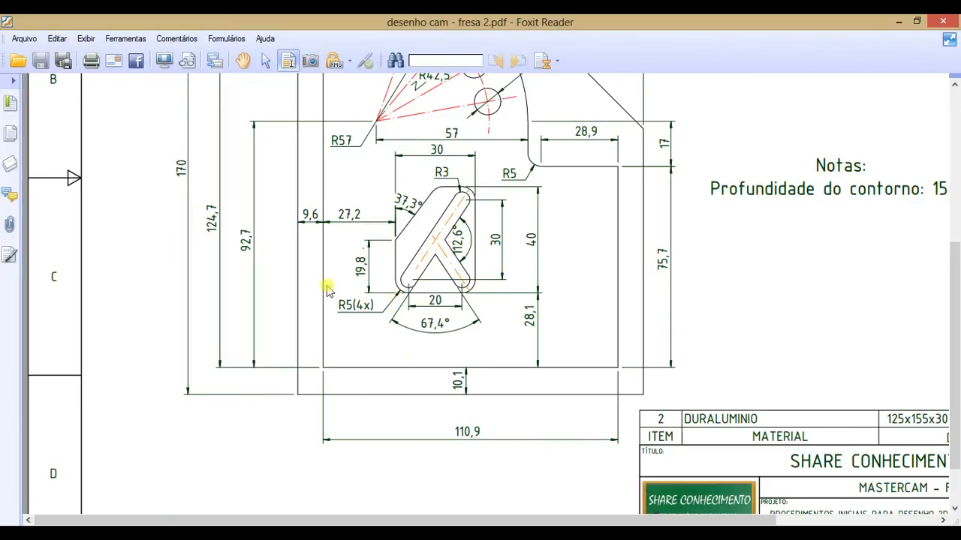
{"action": "key", "text": "alt+Tab"}
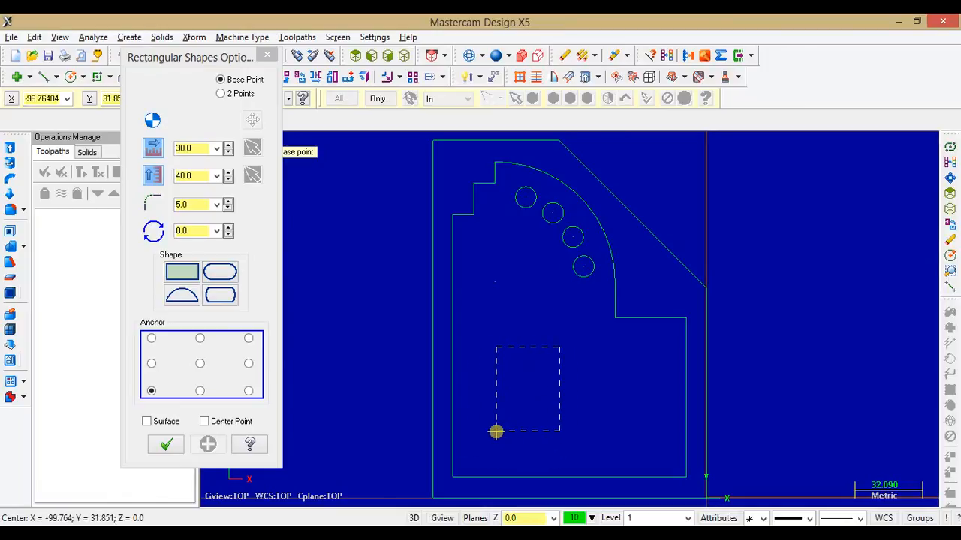
{"action": "left_click_drag", "start_coordinate": [248, 52], "coordinate": [154, 146]}
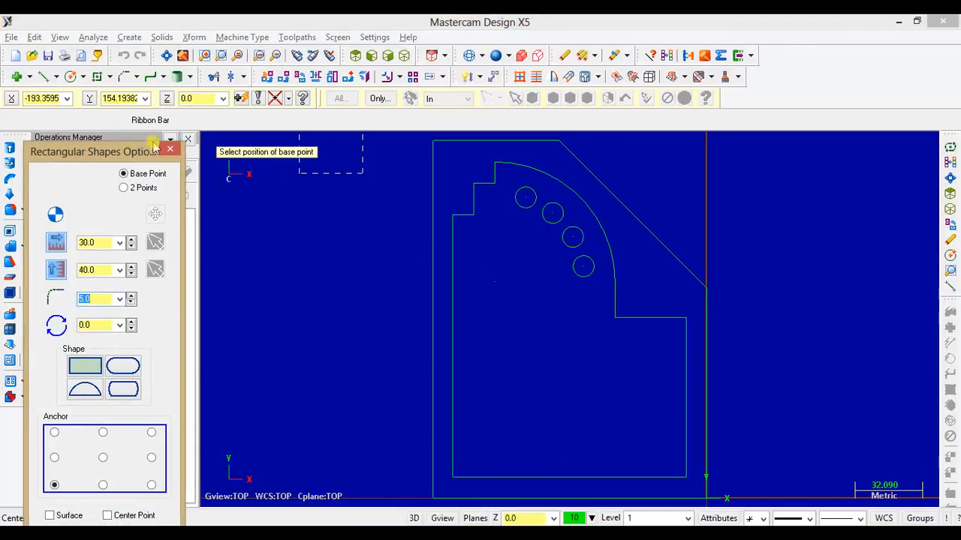
{"action": "left_click", "coordinate": [289, 98]}
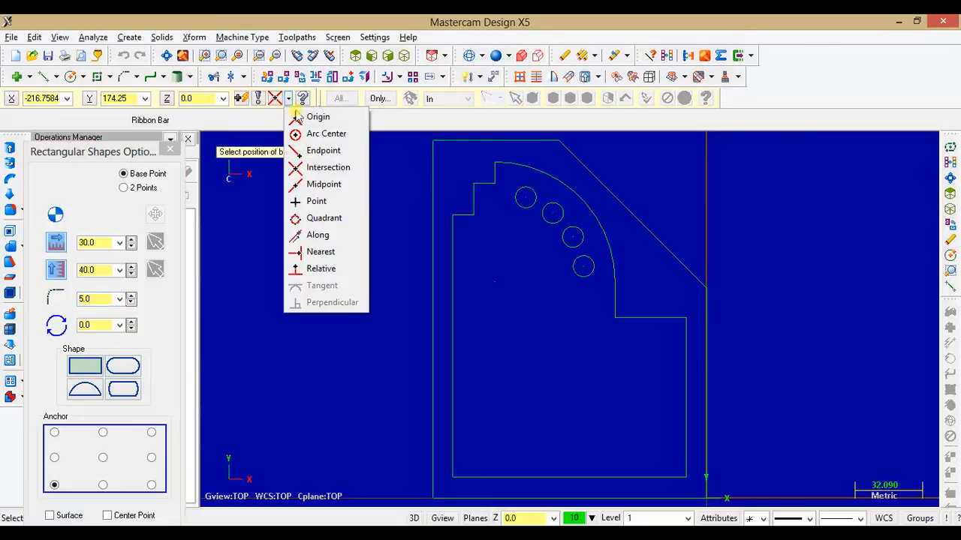
{"action": "left_click", "coordinate": [317, 270]}
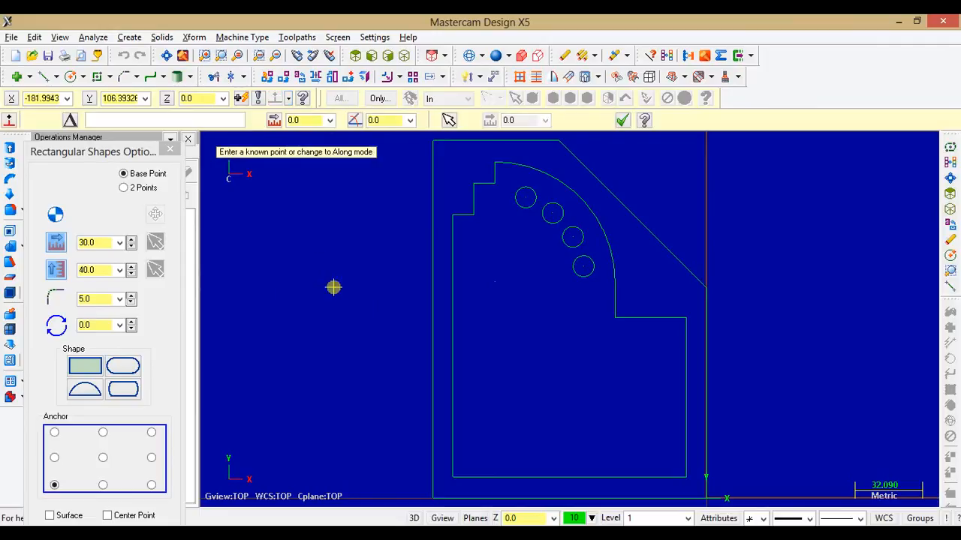
{"action": "left_click", "coordinate": [455, 479]}
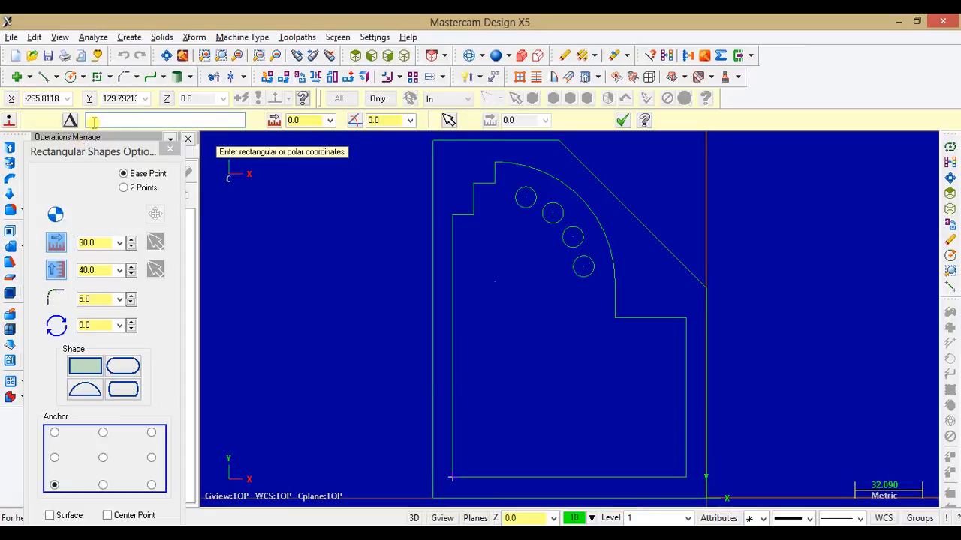
- Look up the pocket offsets in the PDF drawing, place the rectangle in Mastercam at relative coordinates X27.2, Y28.1 and accept it
{"action": "key", "text": "alt+Tab"}
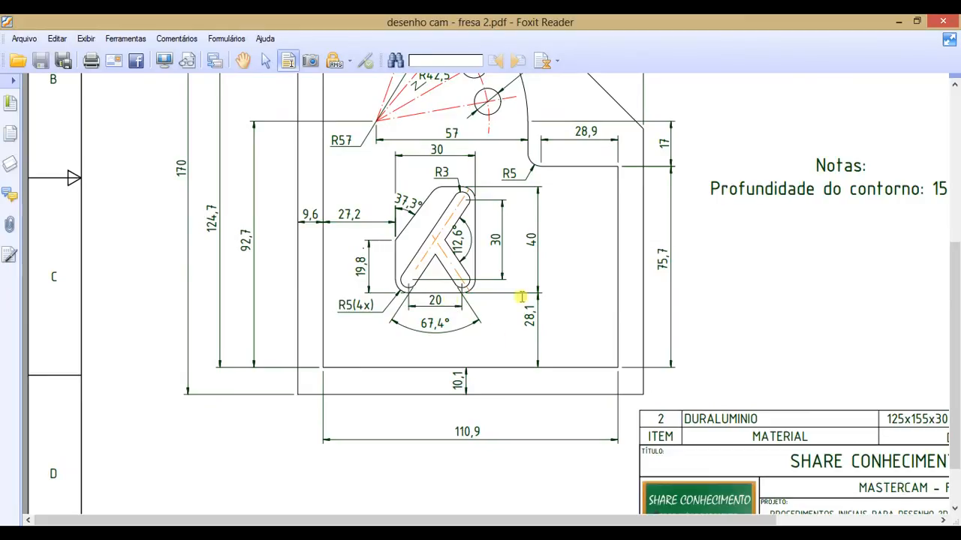
{"action": "key", "text": "alt+Tab"}
{"action": "left_click", "coordinate": [115, 119]}
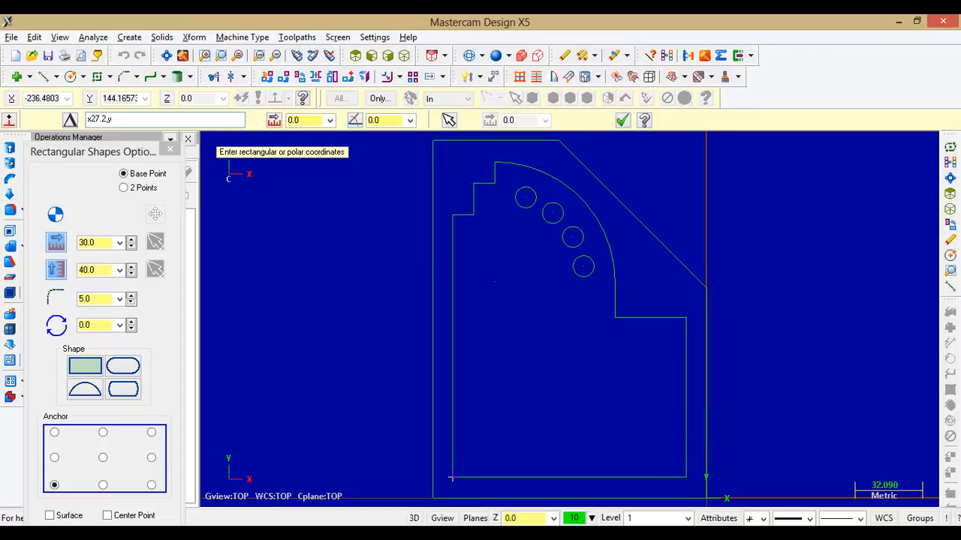
{"action": "key", "text": "alt+Tab"}
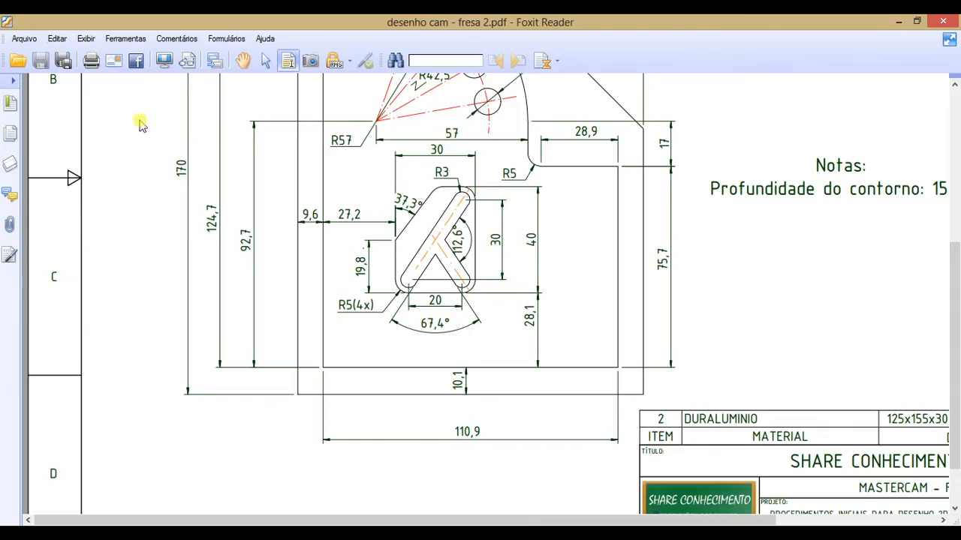
{"action": "key", "text": "alt+Tab"}
{"action": "left_click", "coordinate": [131, 121]}
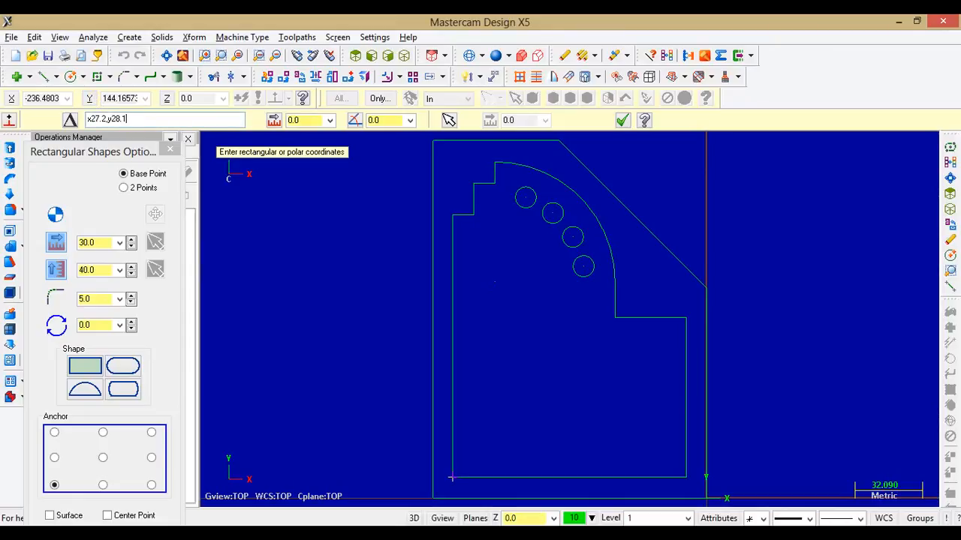
{"action": "key", "text": "Return"}
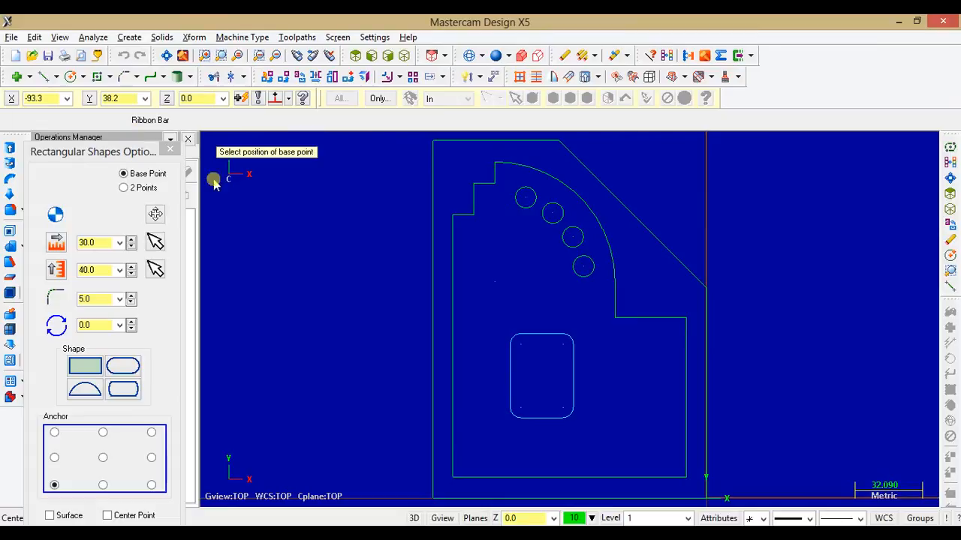
{"action": "left_click_drag", "start_coordinate": [116, 154], "coordinate": [258, 32]}
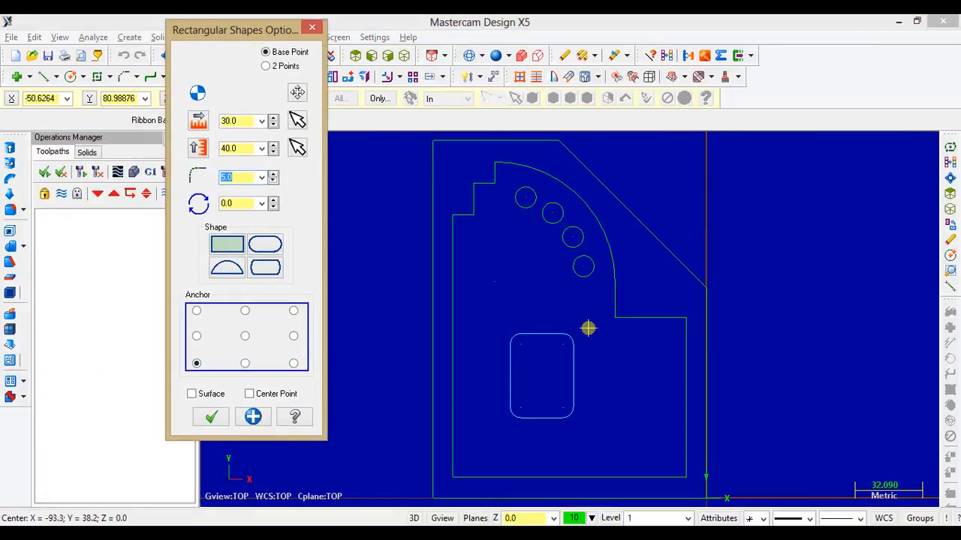
{"action": "left_click", "coordinate": [212, 419]}
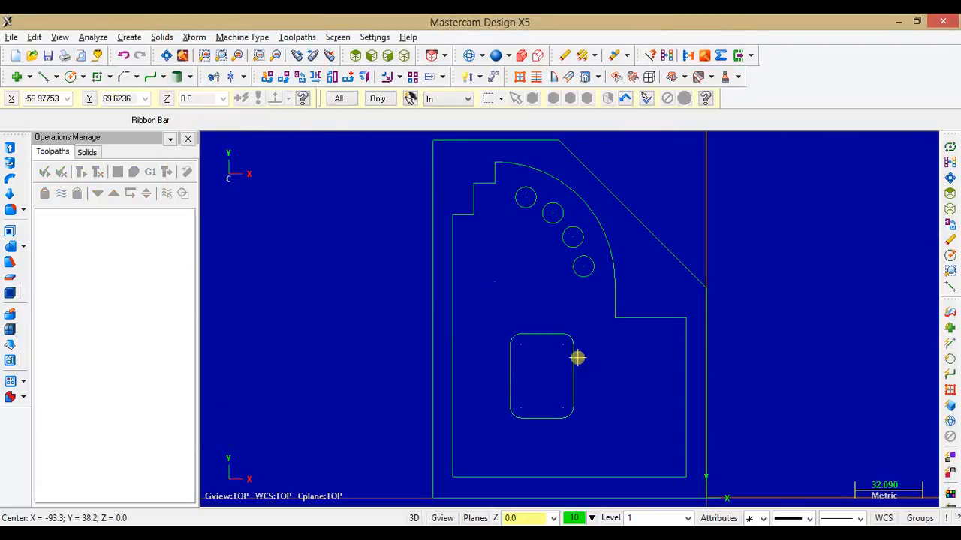
- Add a horizontal dimension from the pocket's left edge to the inner contour's left edge, placed beside the pocket
{"action": "left_click", "coordinate": [476, 78]}
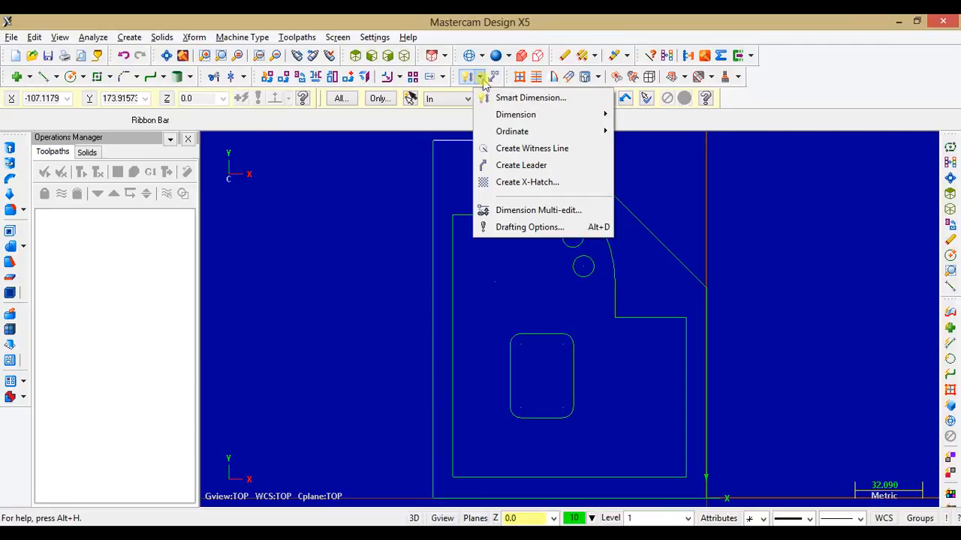
{"action": "mouse_move", "coordinate": [535, 115]}
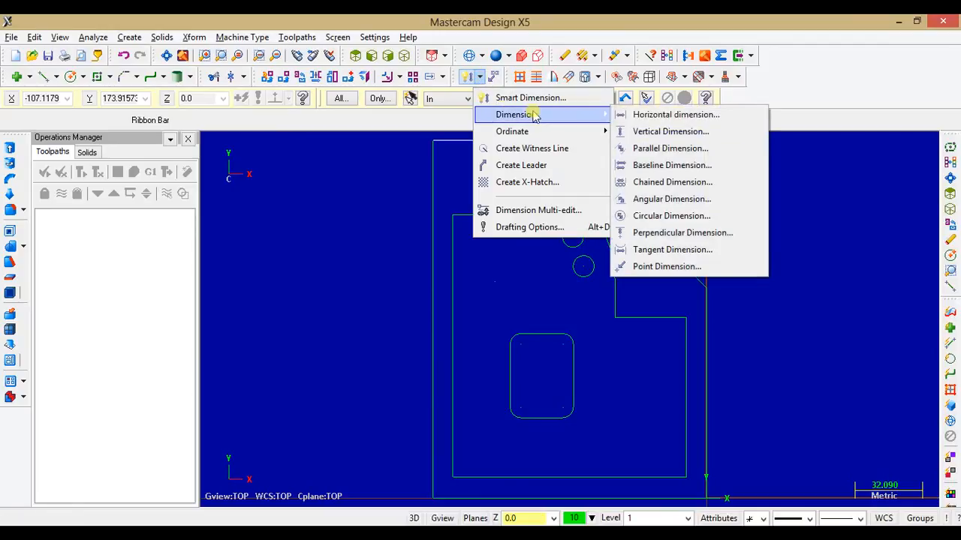
{"action": "left_click", "coordinate": [644, 115]}
{"action": "left_click", "coordinate": [511, 377]}
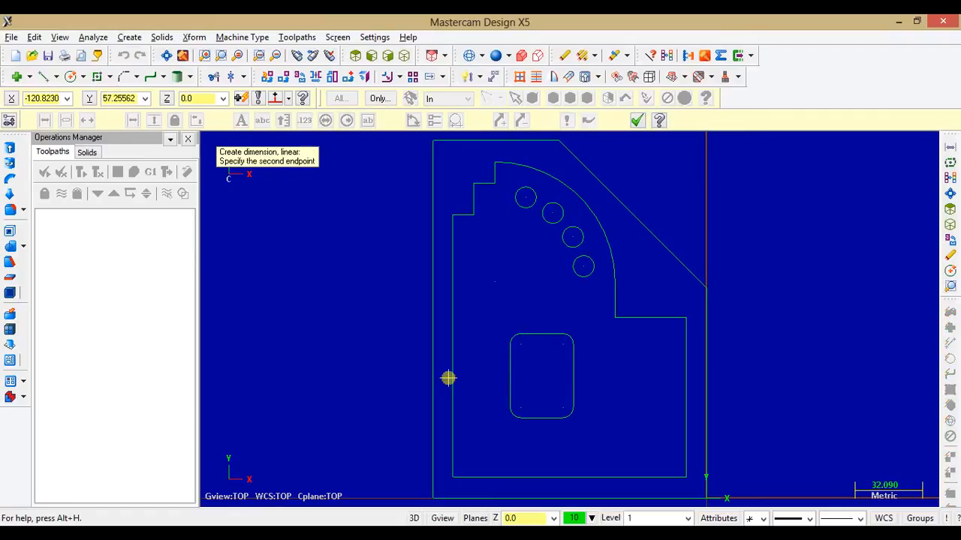
{"action": "left_click", "coordinate": [451, 475]}
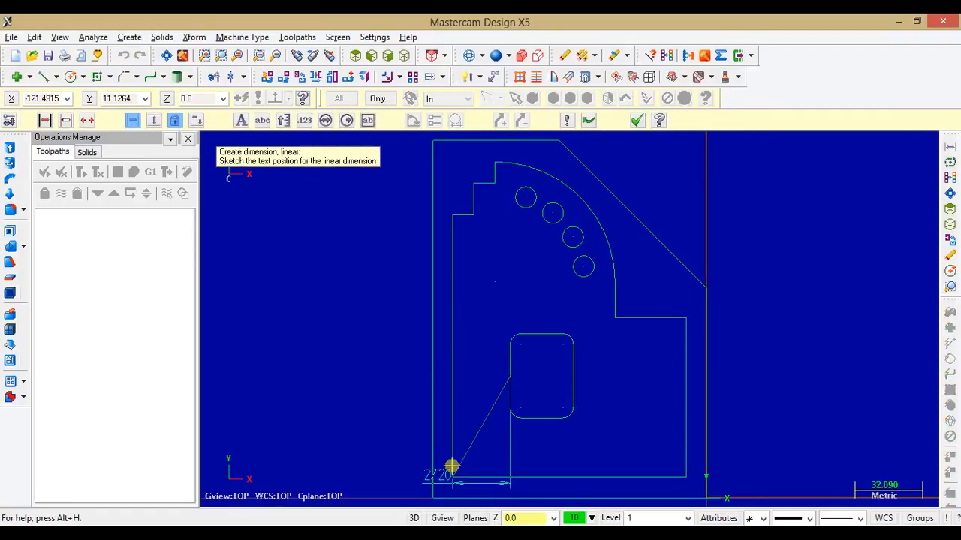
{"action": "left_click", "coordinate": [471, 385]}
- Add a vertical dimension from the pocket's bottom edge to the inner contour's bottom edge and finish dimensioning
{"action": "left_click", "coordinate": [478, 76]}
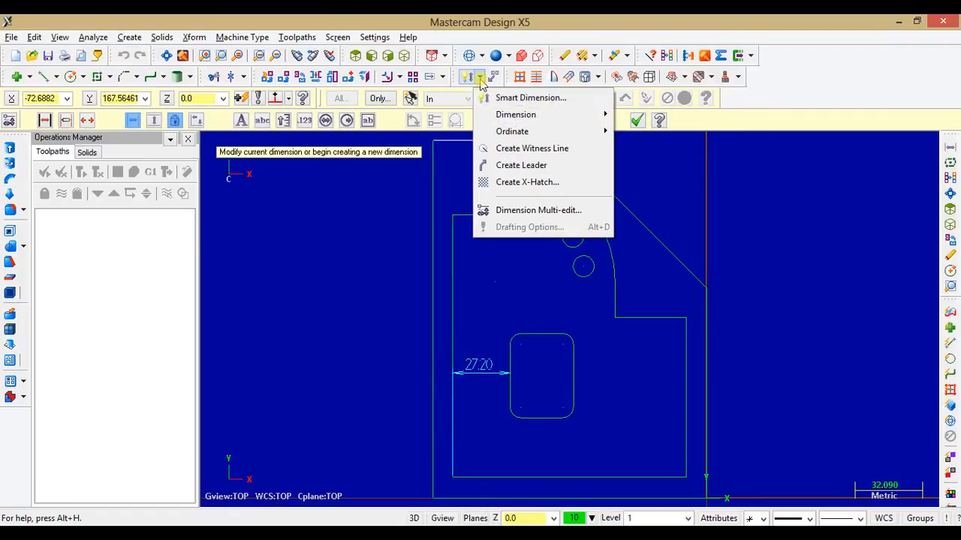
{"action": "left_click", "coordinate": [549, 119]}
{"action": "left_click", "coordinate": [665, 136]}
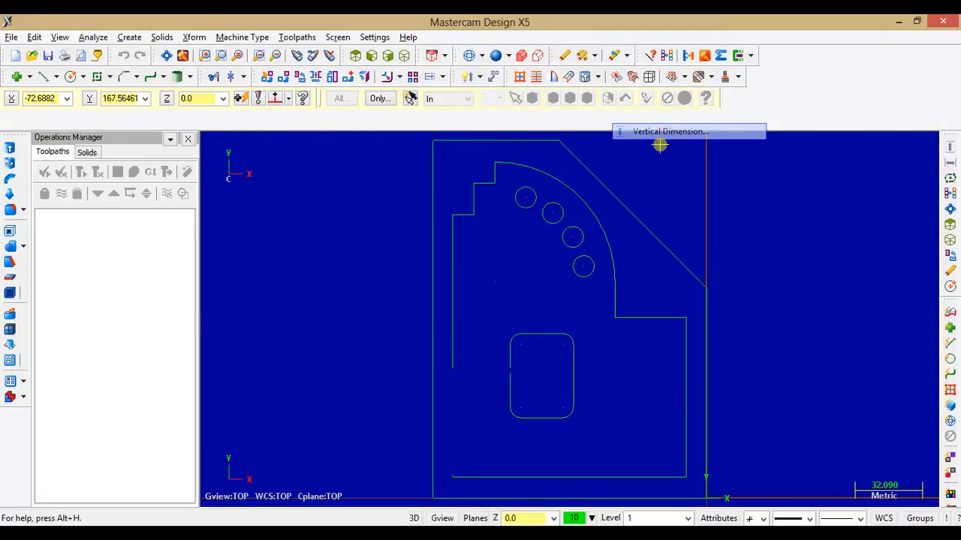
{"action": "left_click", "coordinate": [543, 418]}
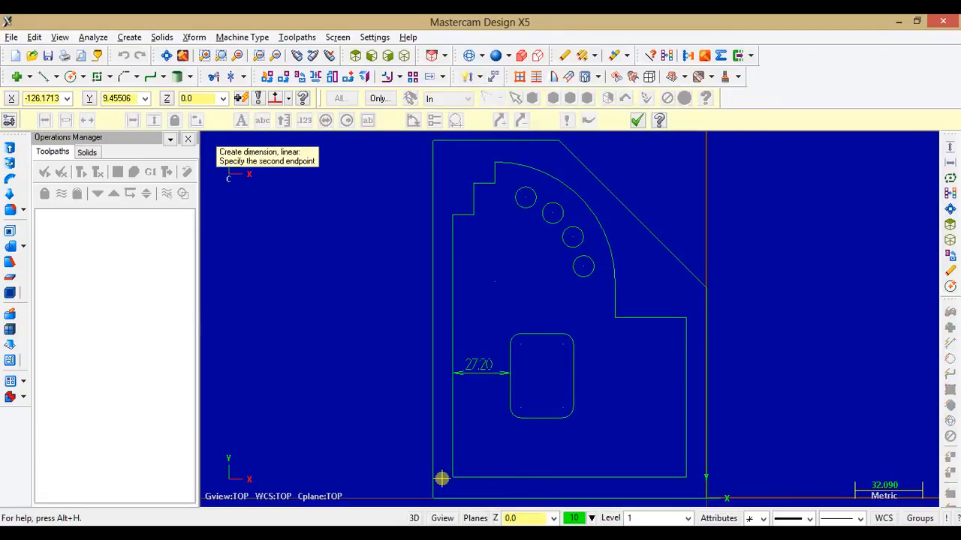
{"action": "left_click", "coordinate": [453, 477]}
{"action": "left_click", "coordinate": [541, 454]}
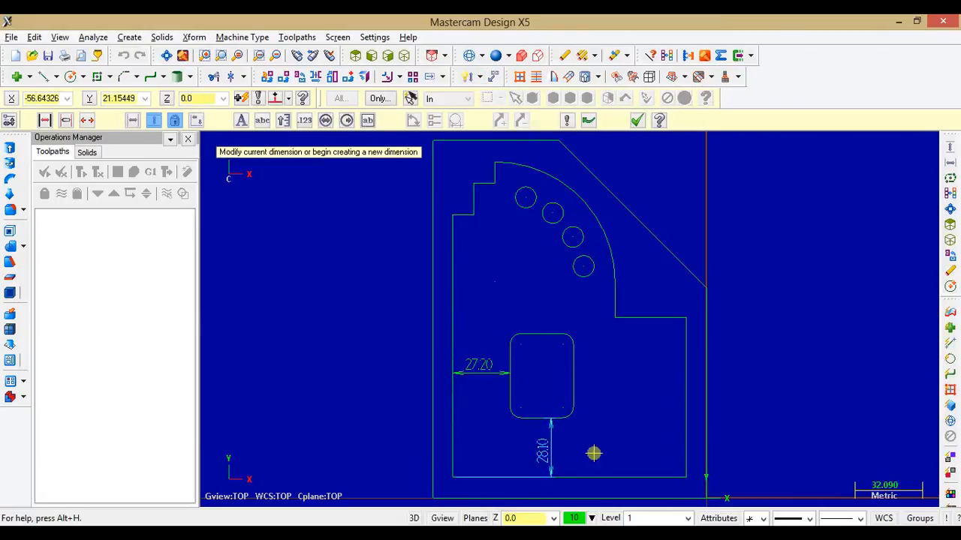
{"action": "scroll", "coordinate": [542, 454], "scroll_direction": "up", "scroll_amount": 2}
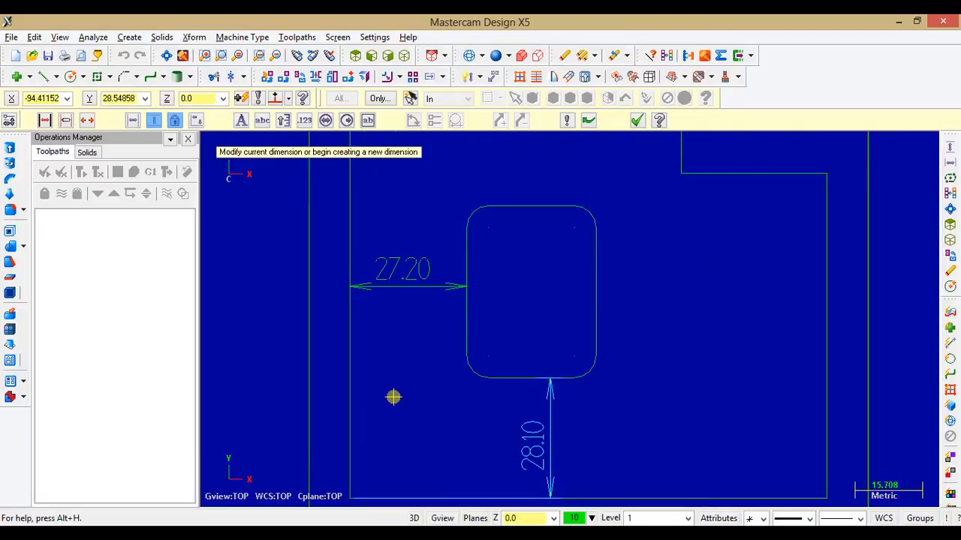
{"action": "scroll", "coordinate": [389, 387], "scroll_direction": "down", "scroll_amount": 1}
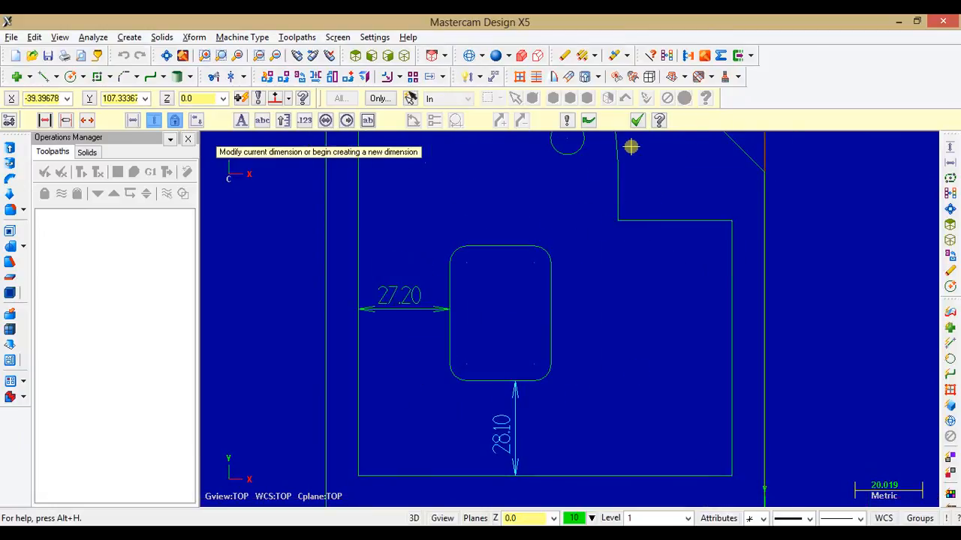
{"action": "left_click", "coordinate": [637, 121]}
{"action": "scroll", "coordinate": [619, 339], "scroll_direction": "down", "scroll_amount": 1}
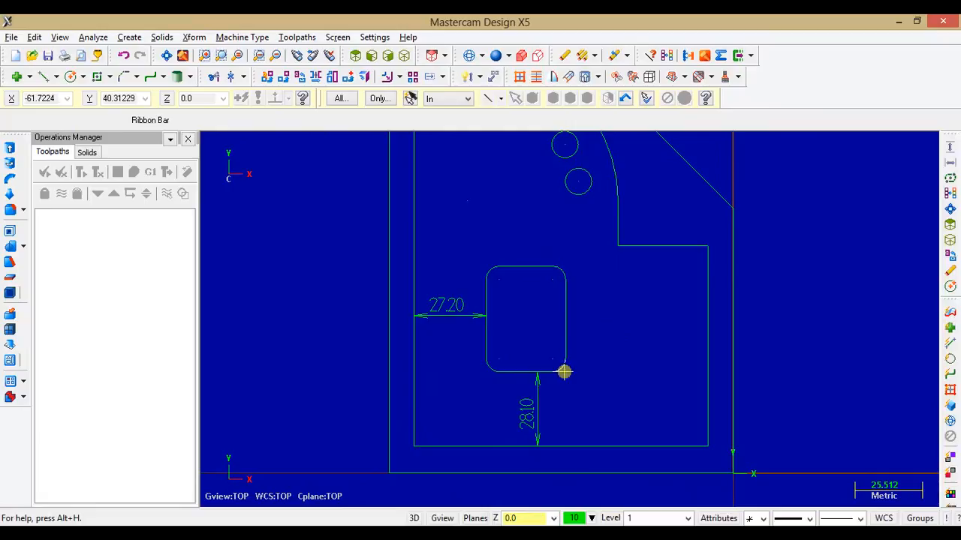
- Check the pocket's slanted corner in the PDF drawing, then in Mastercam start a line at the intersection of the pocket's left and bottom edges
{"action": "key", "text": "alt"}
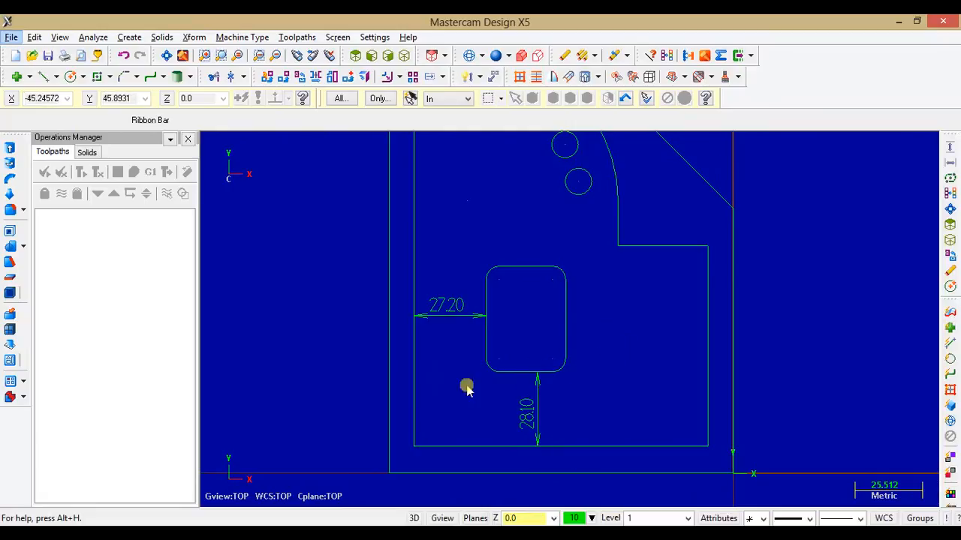
{"action": "key", "text": "alt+Tab"}
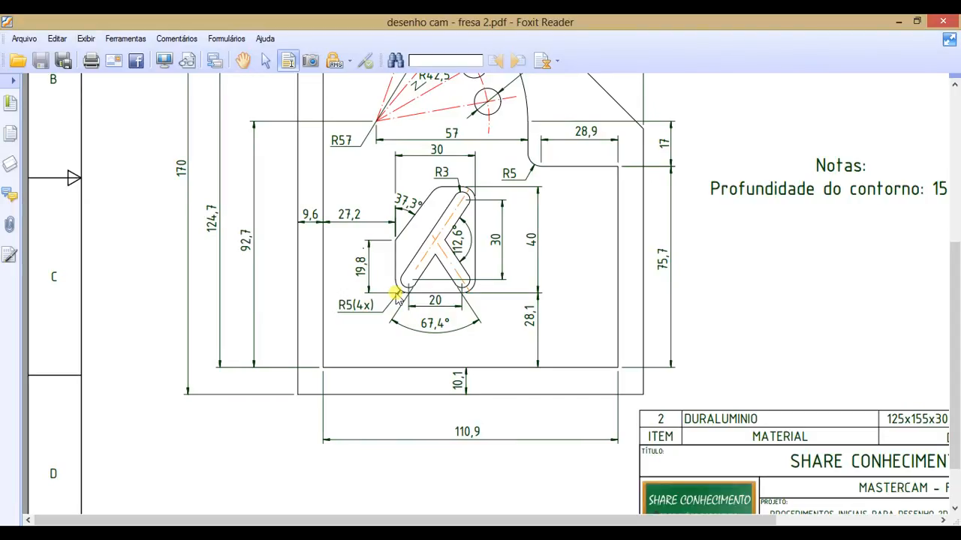
{"action": "key", "text": "alt+Tab"}
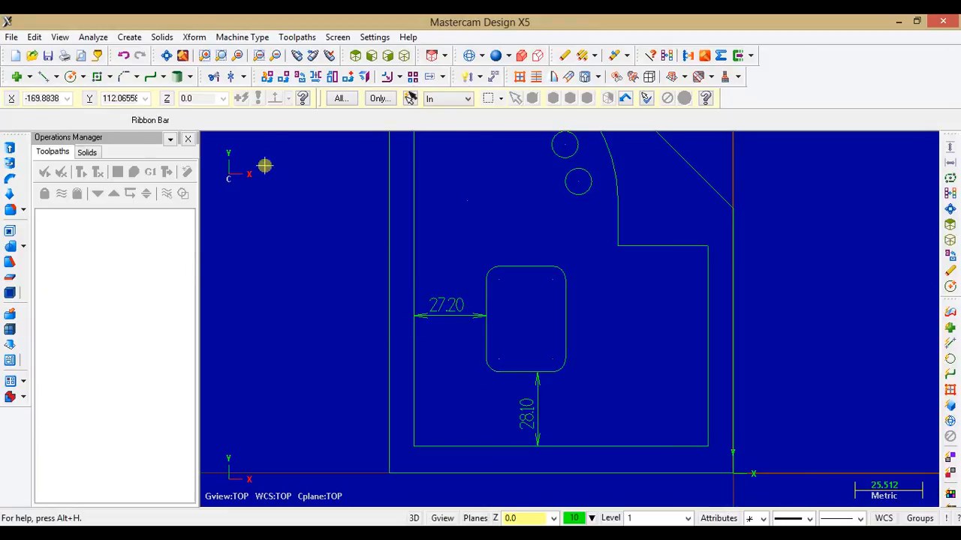
{"action": "left_click", "coordinate": [42, 76]}
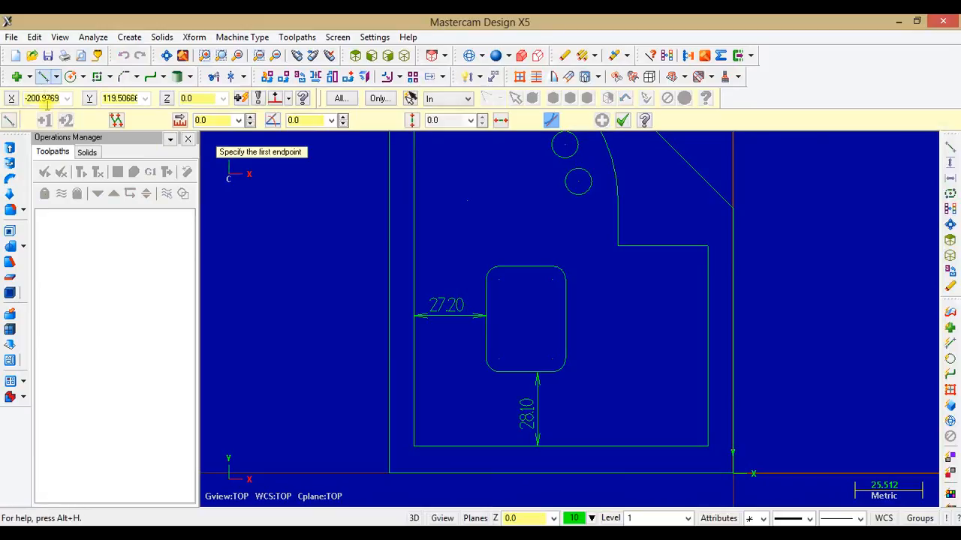
{"action": "left_click", "coordinate": [288, 100]}
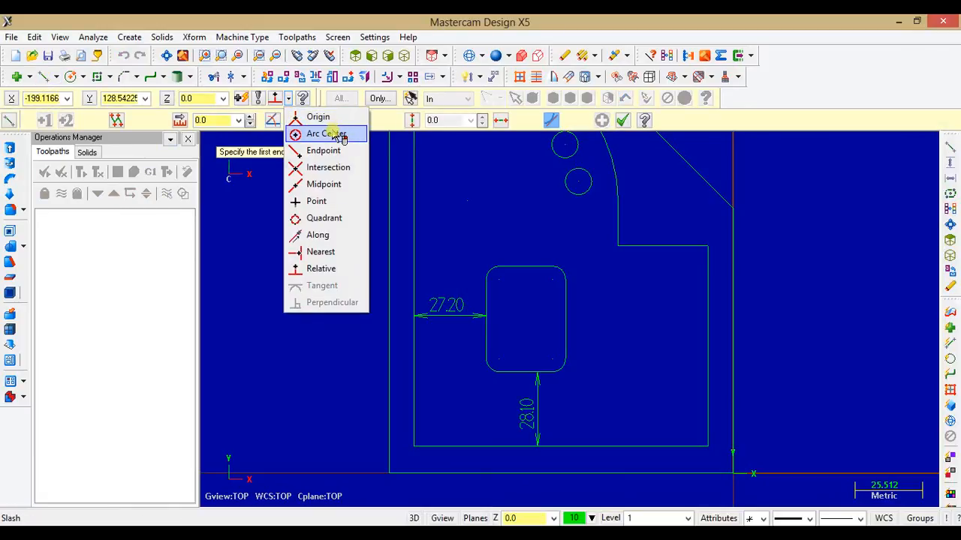
{"action": "left_click", "coordinate": [317, 167]}
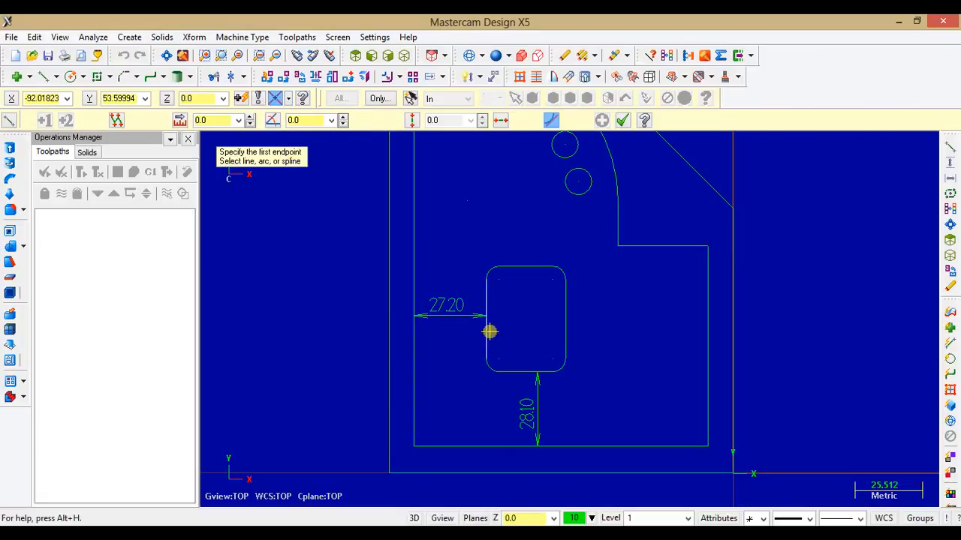
{"action": "left_click", "coordinate": [497, 372]}
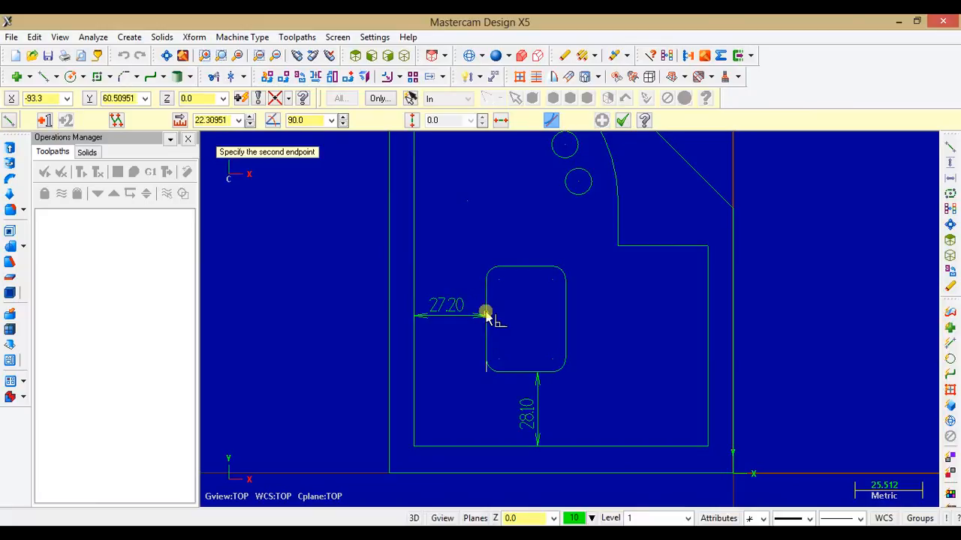
- Check the slanted corner's height in the PDF drawing, then in Mastercam complete a vertical 19.8 mm line upward along the pocket's left edge
{"action": "key", "text": "alt+Tab"}
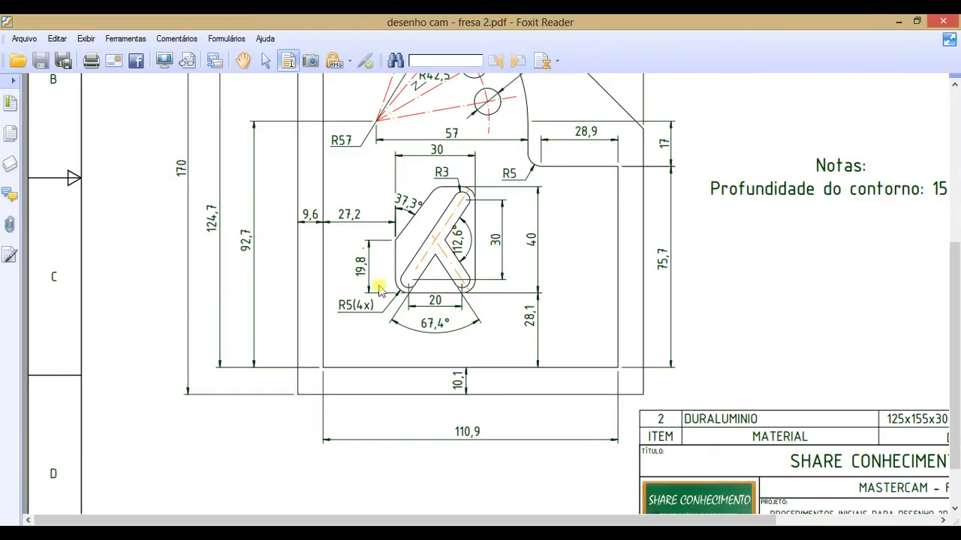
{"action": "key", "text": "alt+Tab"}
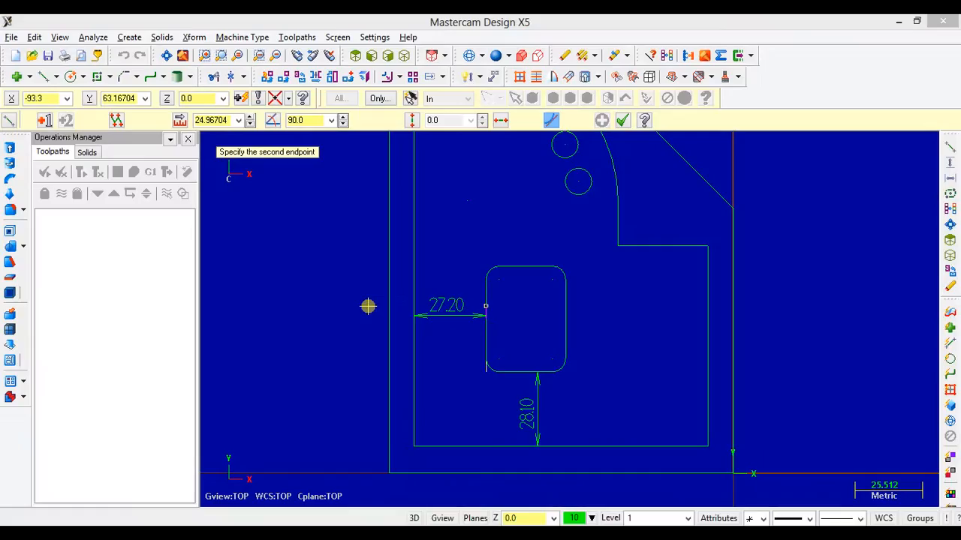
{"action": "double_click", "coordinate": [213, 120]}
{"action": "type", "text": "1"}
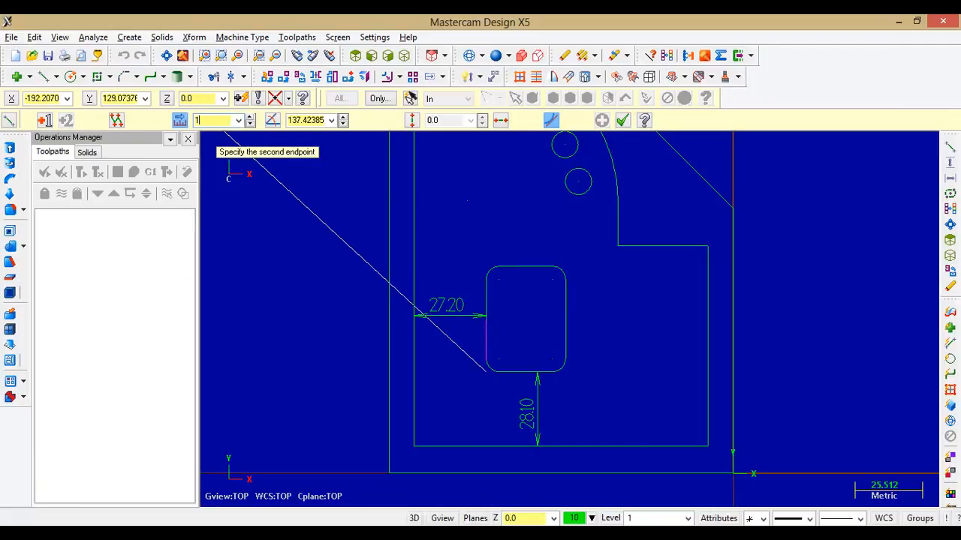
{"action": "type", "text": "9.8"}
{"action": "key", "text": "Return"}
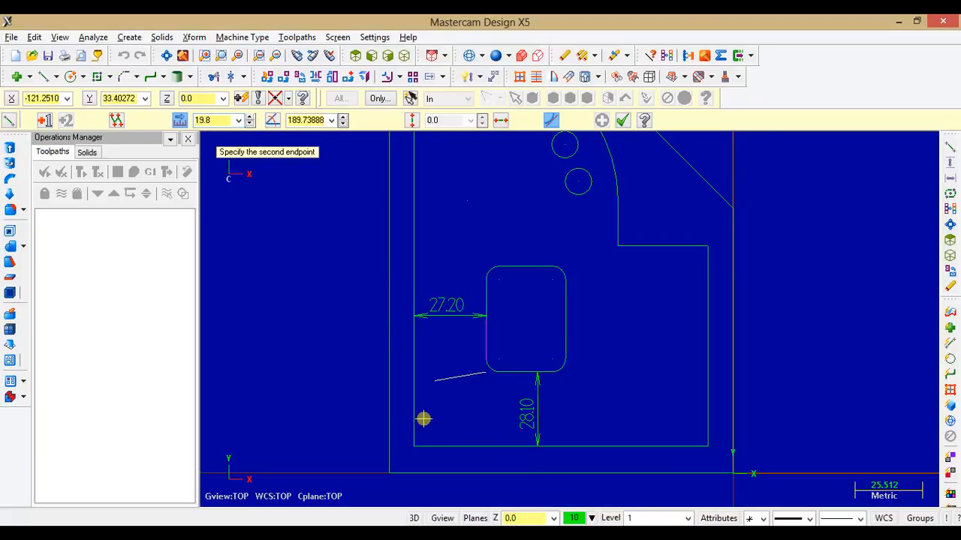
{"action": "left_click", "coordinate": [483, 307]}
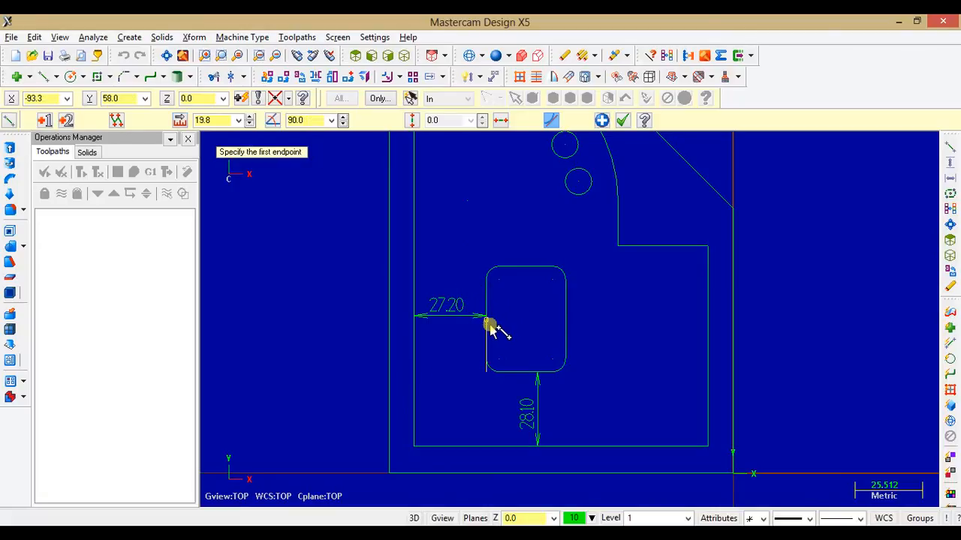
- Start a line in Mastercam from the vertical line's upper endpoint and check the slanted edge's angle in the PDF drawing
{"action": "scroll", "coordinate": [490, 328], "scroll_direction": "up", "scroll_amount": 2}
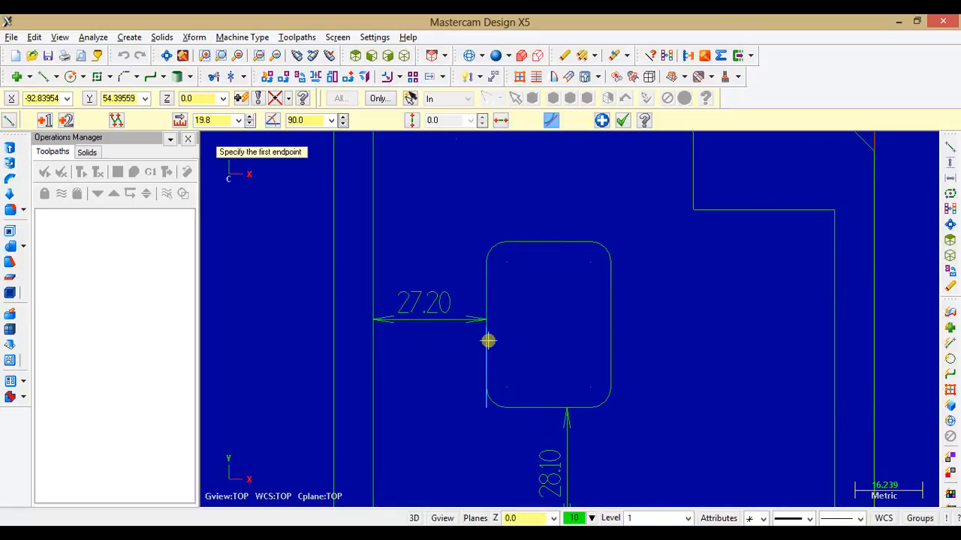
{"action": "left_click", "coordinate": [487, 324]}
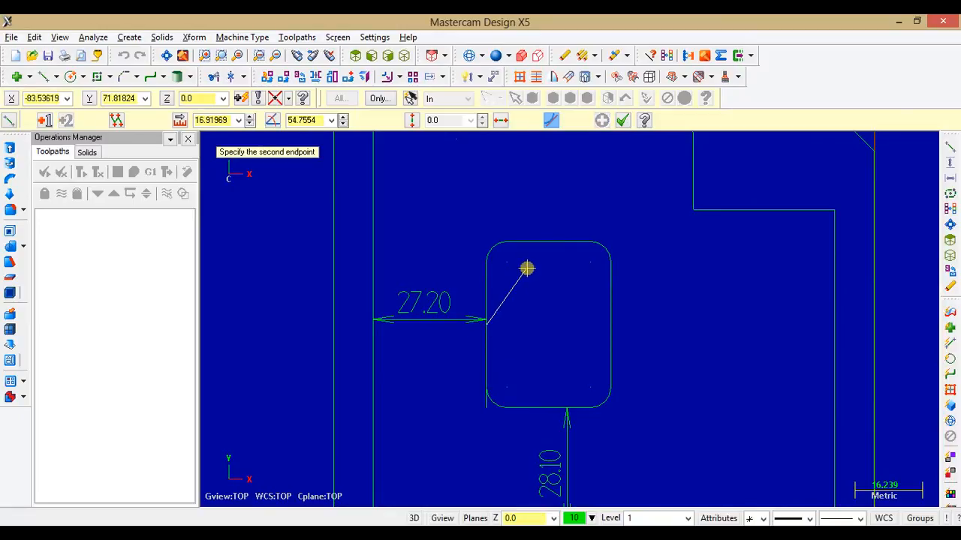
{"action": "key", "text": "alt+Tab"}
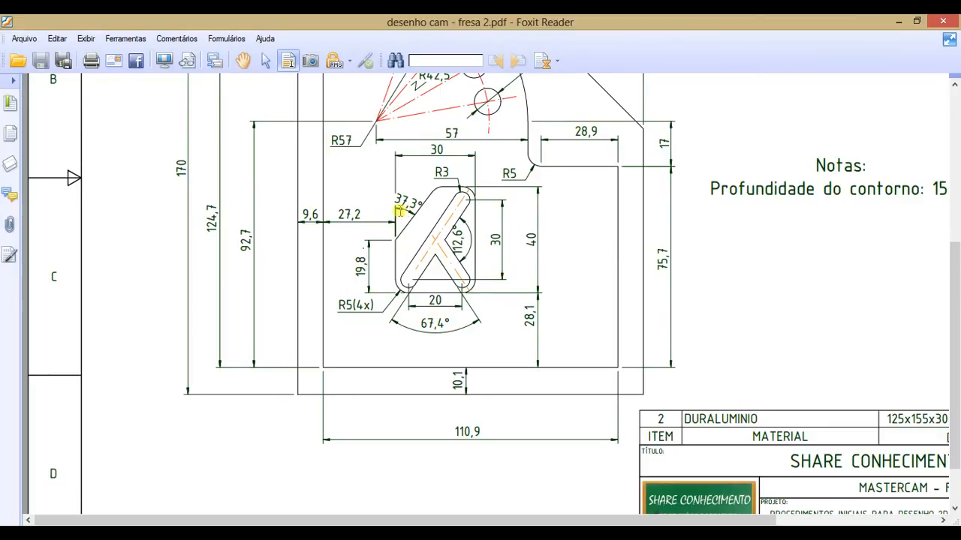
{"action": "key", "text": "alt+Tab"}
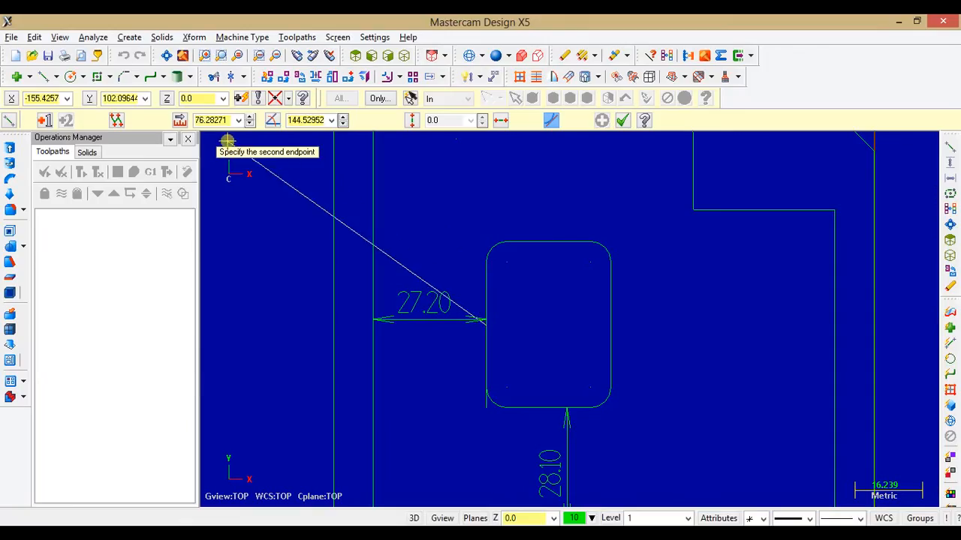
{"action": "key", "text": "alt+Tab"}
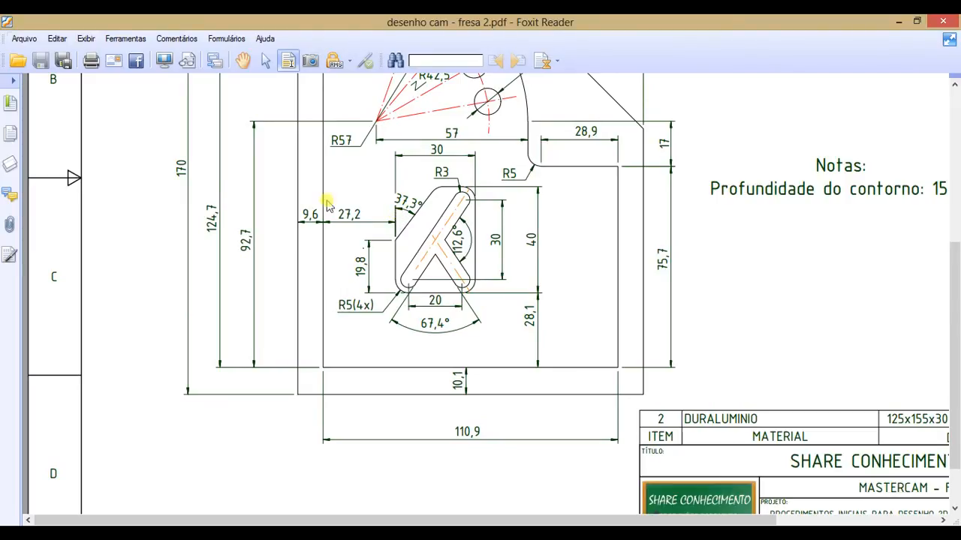
{"action": "key", "text": "alt+Tab"}
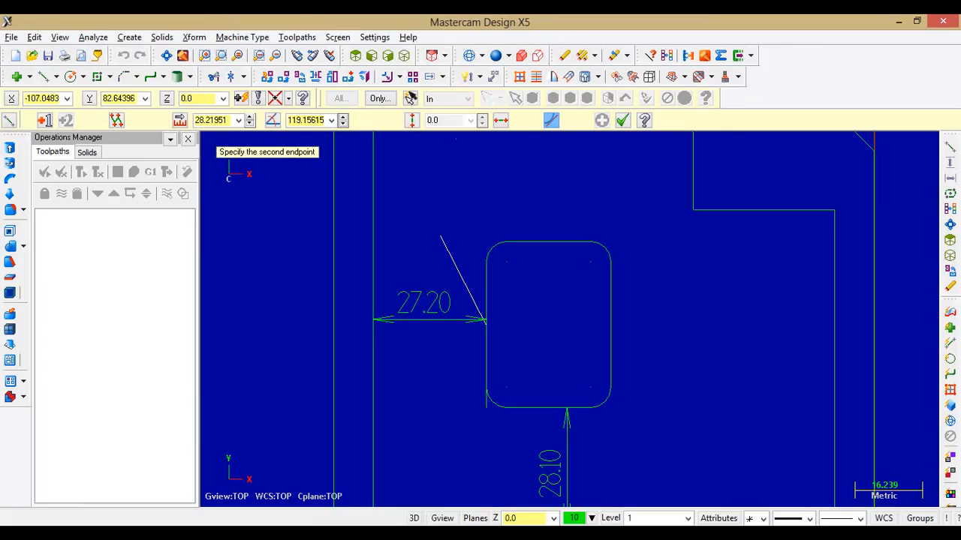
- Set the line's angle to 90-37.3 degrees, recheck the PDF drawing, and end the line in Mastercam just beyond the pocket's top edge, about 30 mm long
{"action": "left_click", "coordinate": [309, 121]}
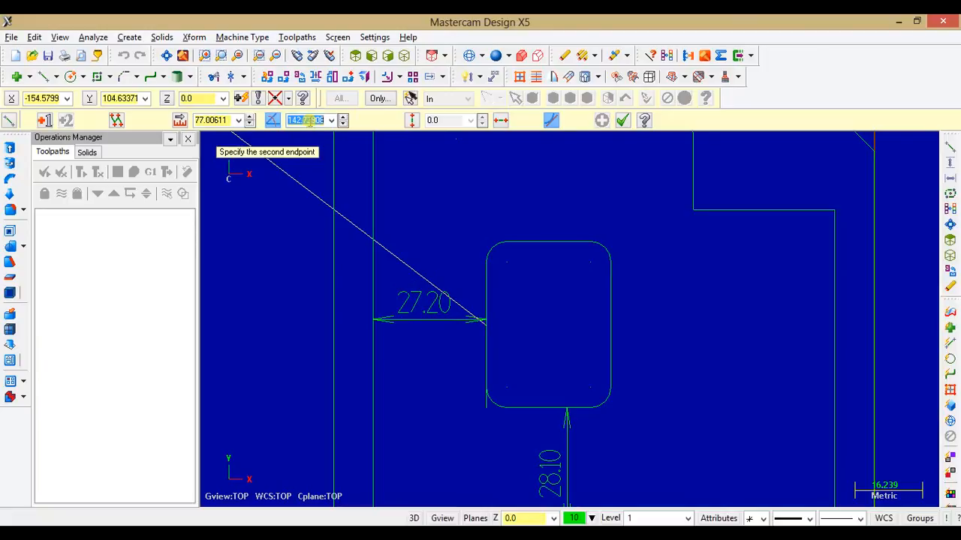
{"action": "type", "text": "90-37.3"}
{"action": "key", "text": "Return"}
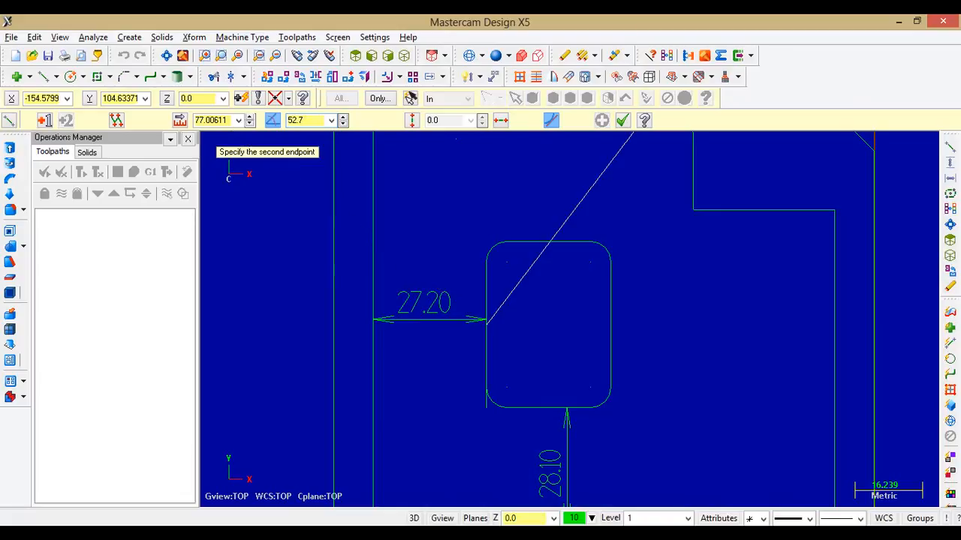
{"action": "key", "text": "alt+Tab"}
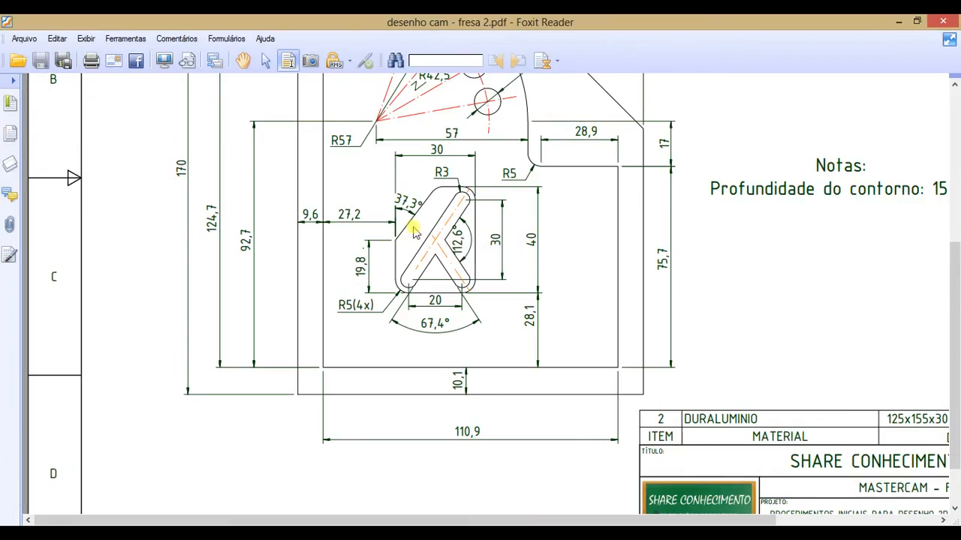
{"action": "key", "text": "alt+Tab"}
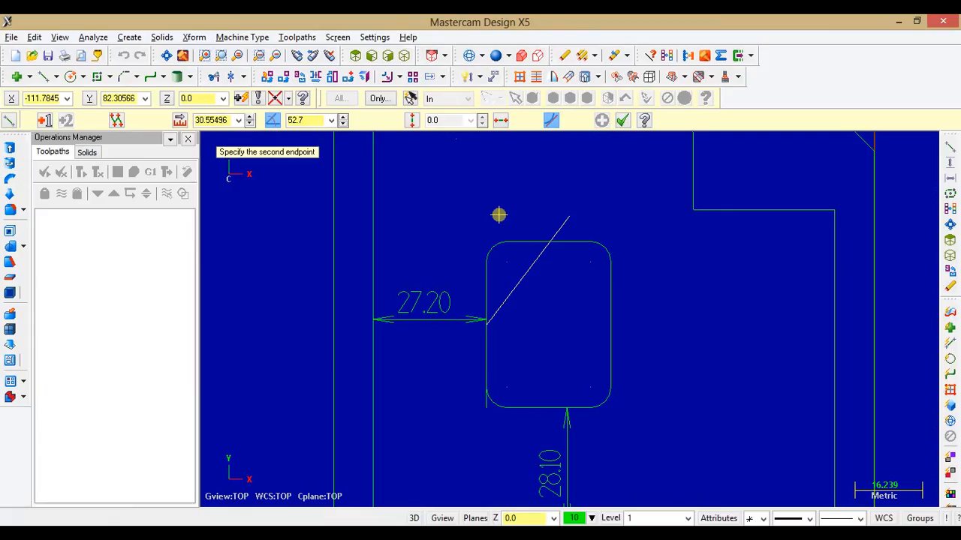
{"action": "left_click", "coordinate": [564, 224]}
{"action": "left_click", "coordinate": [622, 120]}
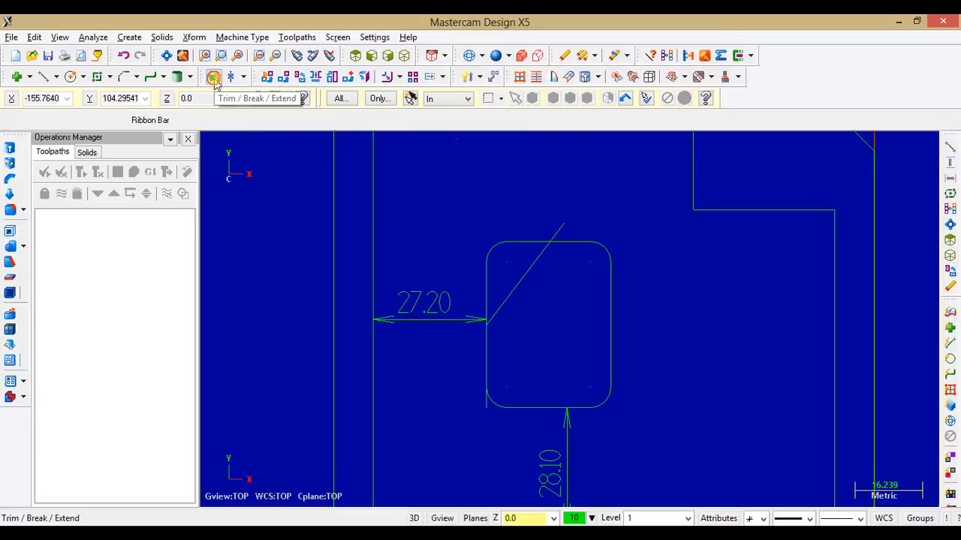
- Divide away the pocket outline's upper-left portion outside the slanted line, along with the line's end beyond the top edge
{"action": "left_click", "coordinate": [214, 78]}
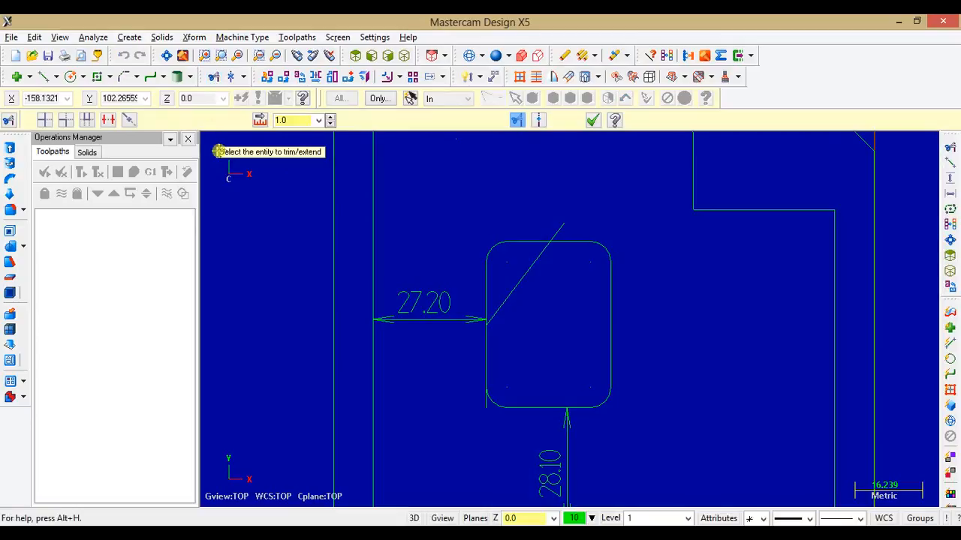
{"action": "left_click", "coordinate": [108, 122]}
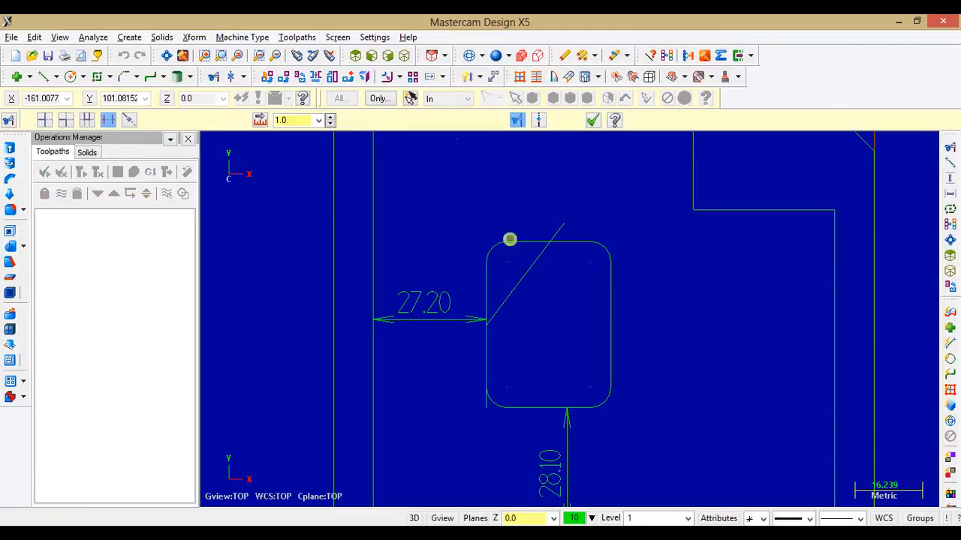
{"action": "left_click", "coordinate": [525, 240]}
{"action": "left_click", "coordinate": [489, 248]}
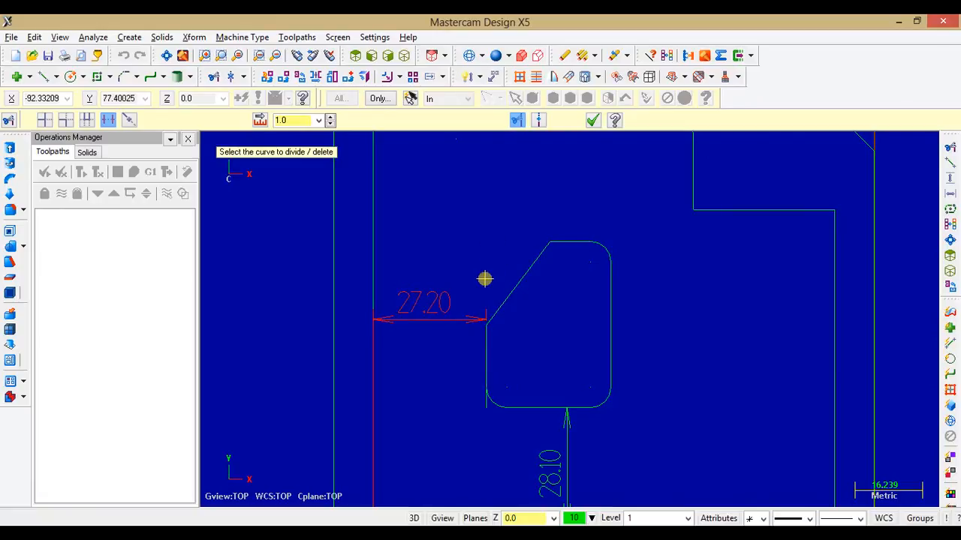
{"action": "key", "text": "Escape"}
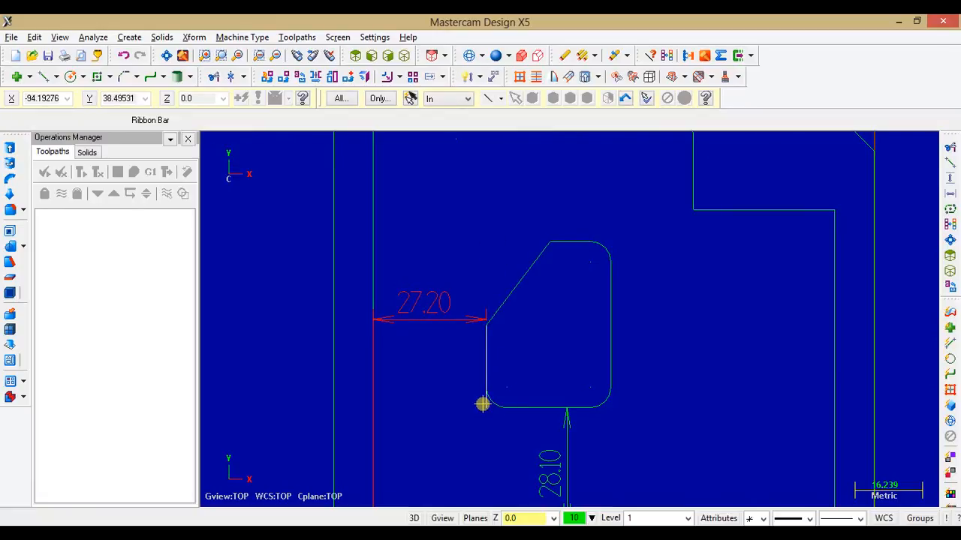
- Delete the duplicate vertical line on the pocket's left edge and the 27.20 and 28.10 dimensions
{"action": "key", "text": "Delete"}
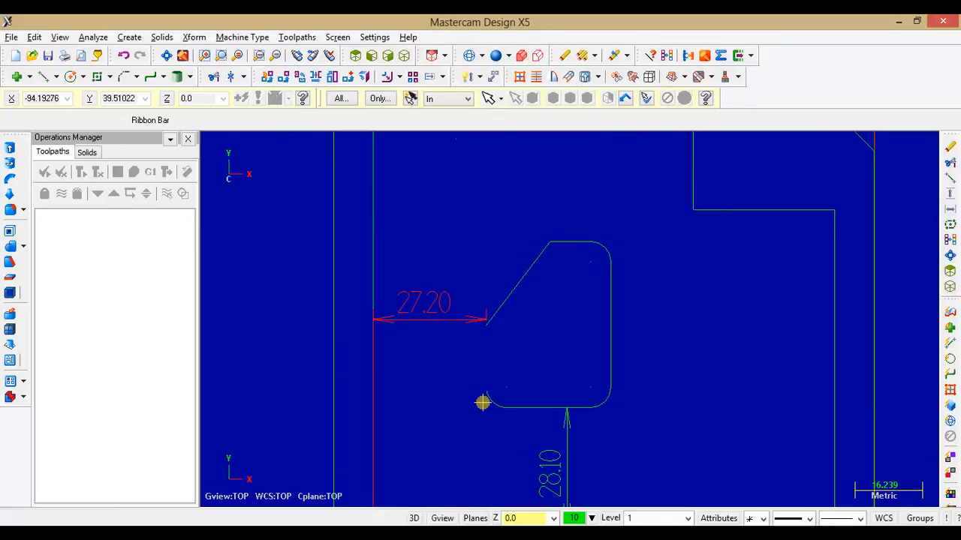
{"action": "scroll", "coordinate": [474, 365], "scroll_direction": "down", "scroll_amount": 1}
{"action": "scroll", "coordinate": [474, 365], "scroll_direction": "up", "scroll_amount": 1}
{"action": "scroll", "coordinate": [474, 365], "scroll_direction": "down", "scroll_amount": 3}
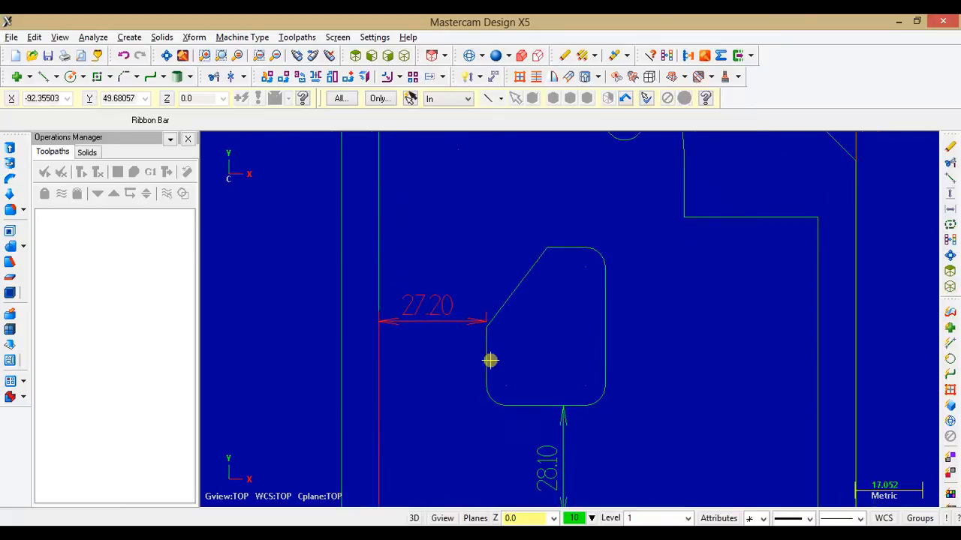
{"action": "left_click", "coordinate": [436, 324]}
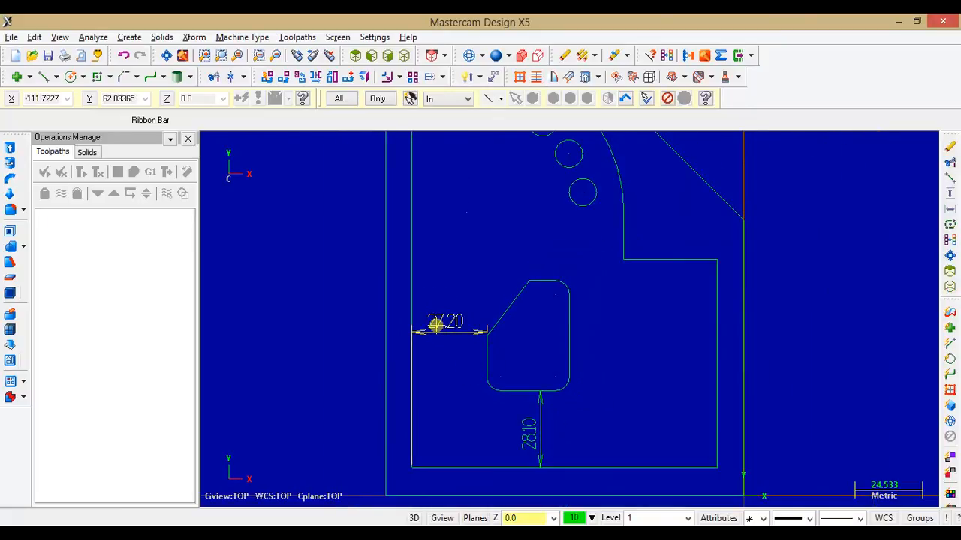
{"action": "key", "text": "Delete"}
{"action": "left_click", "coordinate": [528, 435]}
{"action": "key", "text": "Delete"}
- Fillet the corner between the pocket's top edge and slanted edge with a 5.0 mm radius
{"action": "scroll", "coordinate": [518, 405], "scroll_direction": "down", "scroll_amount": 1}
{"action": "scroll", "coordinate": [543, 338], "scroll_direction": "up", "scroll_amount": 2}
{"action": "left_click", "coordinate": [530, 281]}
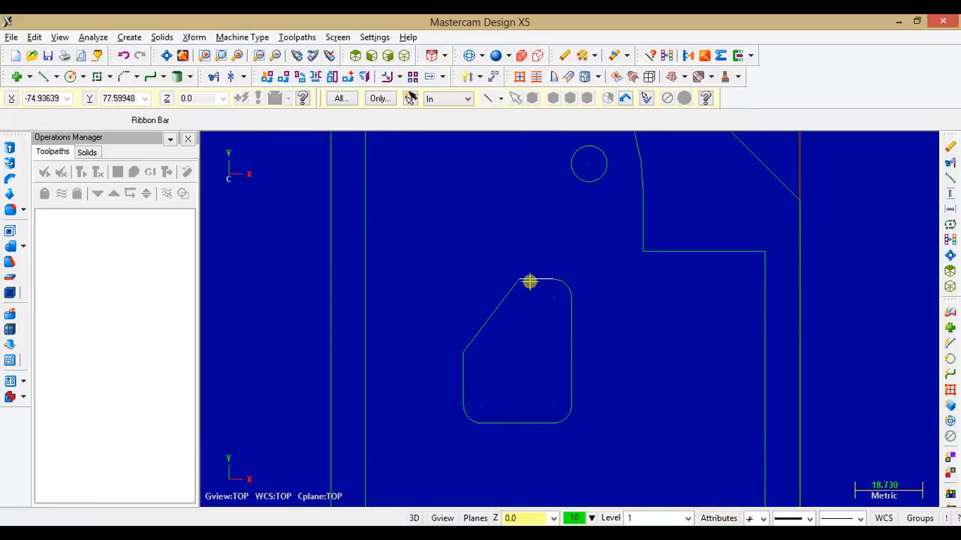
{"action": "left_click", "coordinate": [137, 76]}
{"action": "left_click", "coordinate": [137, 77]}
{"action": "left_click", "coordinate": [171, 96]}
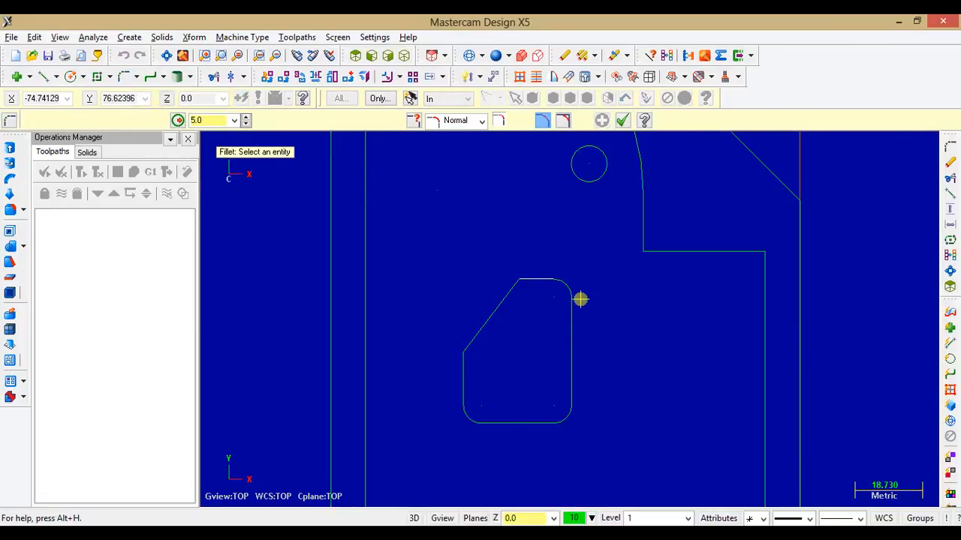
{"action": "left_click", "coordinate": [530, 280]}
{"action": "left_click", "coordinate": [512, 291]}
- Check the contour's corner radii in the PDF drawing, then in Mastercam fillet the inner corner below the large arc with a 5.0 mm radius
{"action": "scroll", "coordinate": [640, 313], "scroll_direction": "down", "scroll_amount": 1}
{"action": "scroll", "coordinate": [640, 313], "scroll_direction": "down", "scroll_amount": 6}
{"action": "key", "text": "Up"}
{"action": "key", "text": "Up"}
{"action": "key", "text": "Up"}
{"action": "key", "text": "Up"}
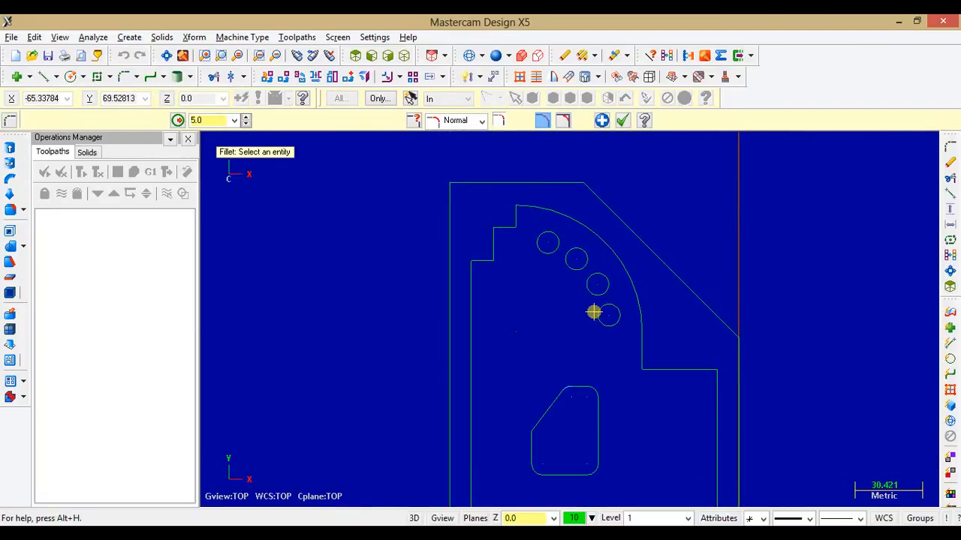
{"action": "key", "text": "alt+Tab"}
{"action": "scroll", "coordinate": [476, 204], "scroll_direction": "up", "scroll_amount": 5}
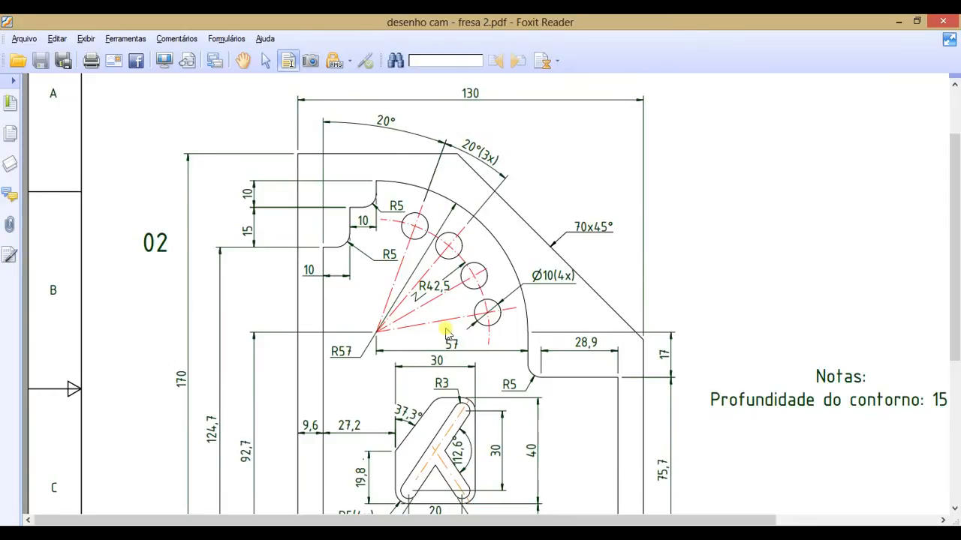
{"action": "key", "text": "alt+Tab"}
{"action": "left_click", "coordinate": [639, 364]}
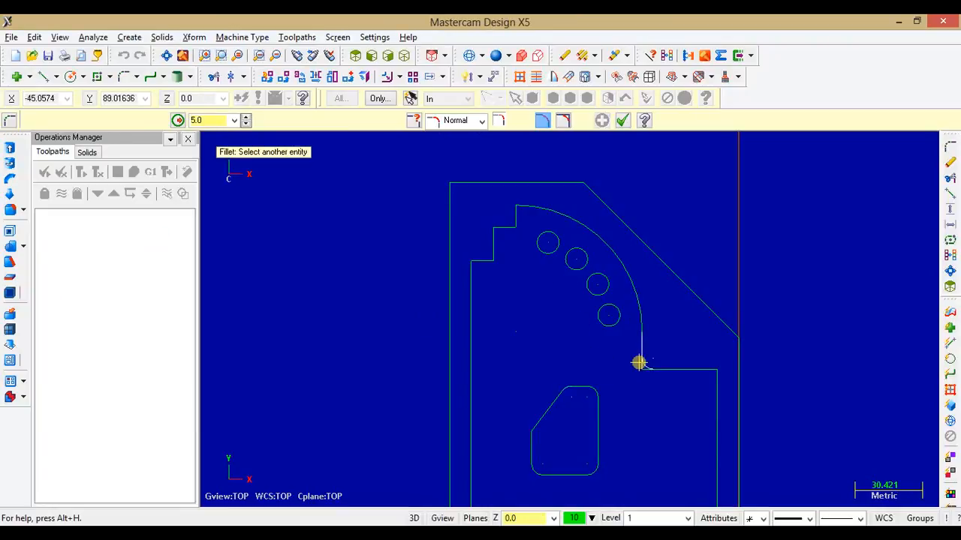
{"action": "left_click", "coordinate": [671, 370]}
- Fillet the inner corners of the two steps at the contour's upper left with a 5.0 mm radius
{"action": "left_click", "coordinate": [491, 252]}
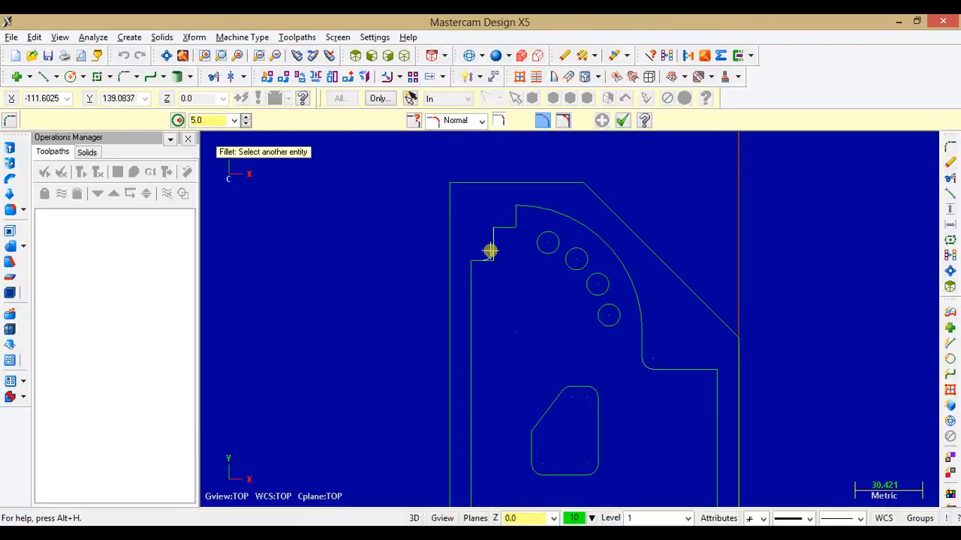
{"action": "left_click", "coordinate": [478, 260]}
{"action": "left_click", "coordinate": [510, 227]}
{"action": "left_click", "coordinate": [516, 219]}
{"action": "scroll", "coordinate": [615, 305], "scroll_direction": "down", "scroll_amount": 1}
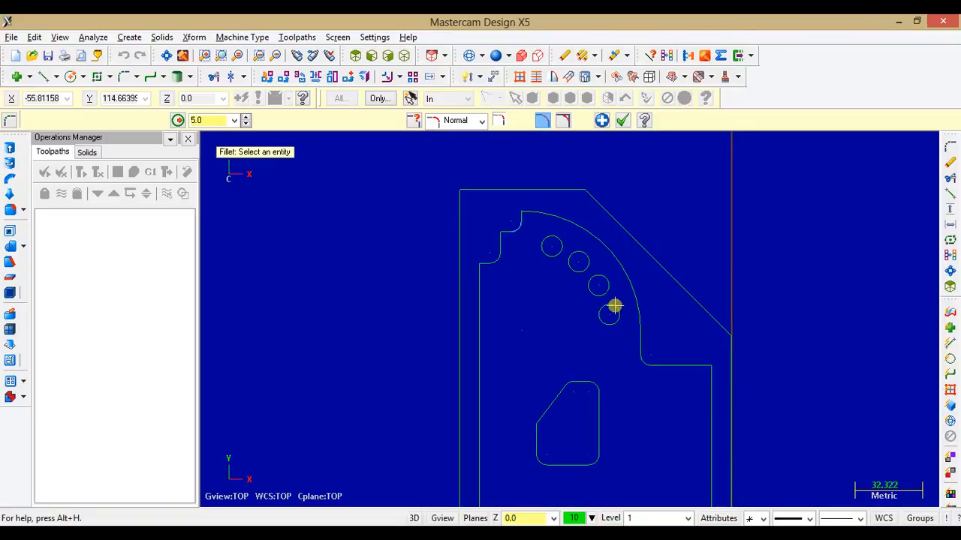
{"action": "scroll", "coordinate": [615, 305], "scroll_direction": "down", "scroll_amount": 1}
{"action": "key", "text": "alt+F1"}
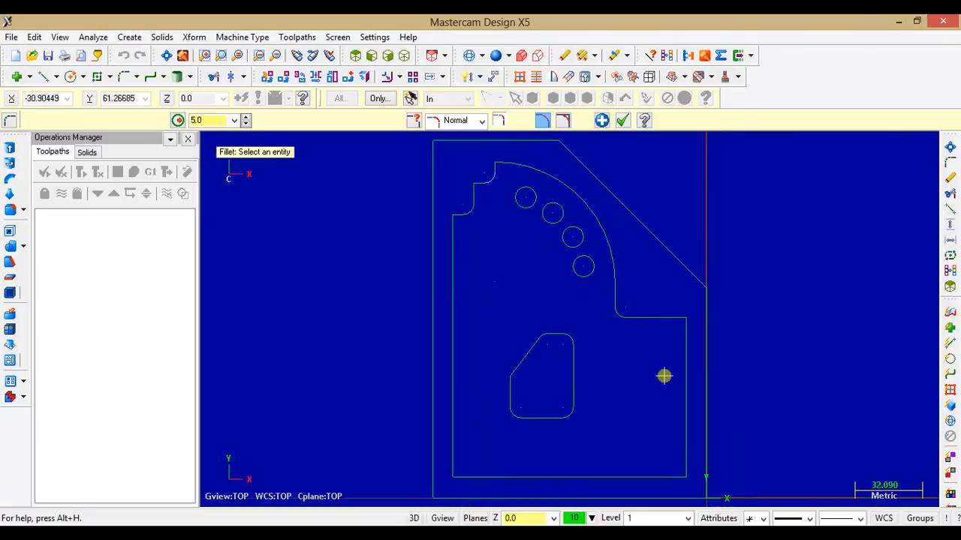
- Check the slots inside the pocket in the PDF drawing, then in Mastercam draw a line from the pocket's lower-left fillet centre to its upper-right fillet centre
{"action": "key", "text": "alt+Tab"}
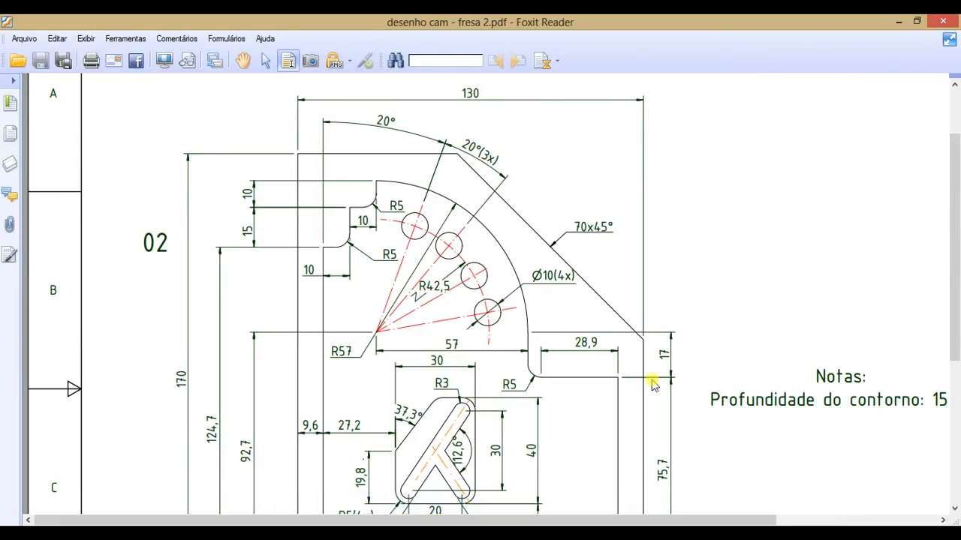
{"action": "scroll", "coordinate": [652, 384], "scroll_direction": "down", "scroll_amount": 3}
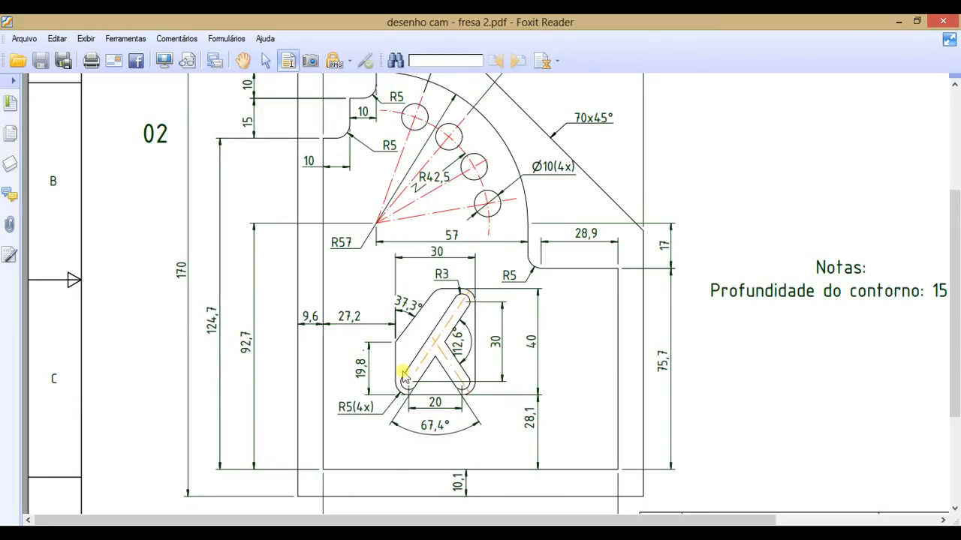
{"action": "key", "text": "alt+Tab"}
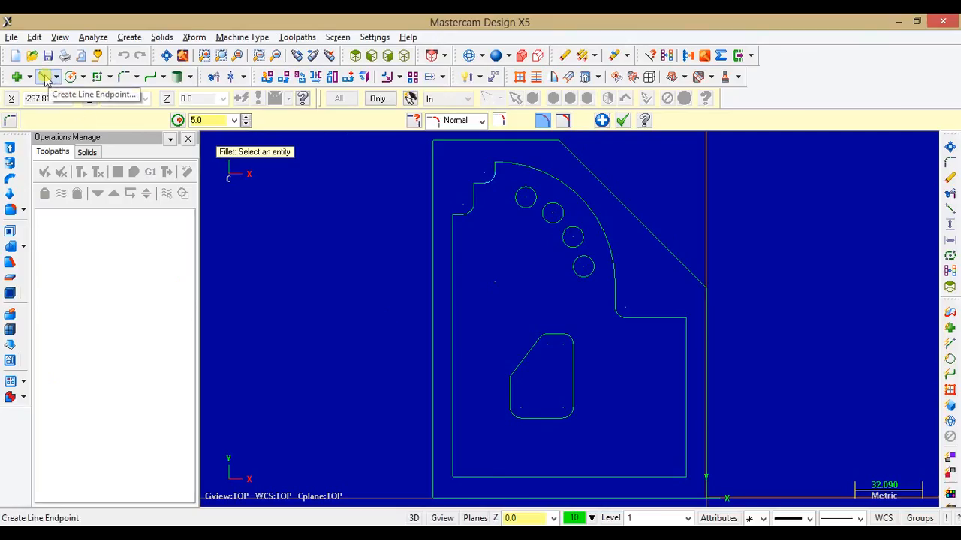
{"action": "left_click", "coordinate": [45, 78]}
{"action": "left_click", "coordinate": [521, 405]}
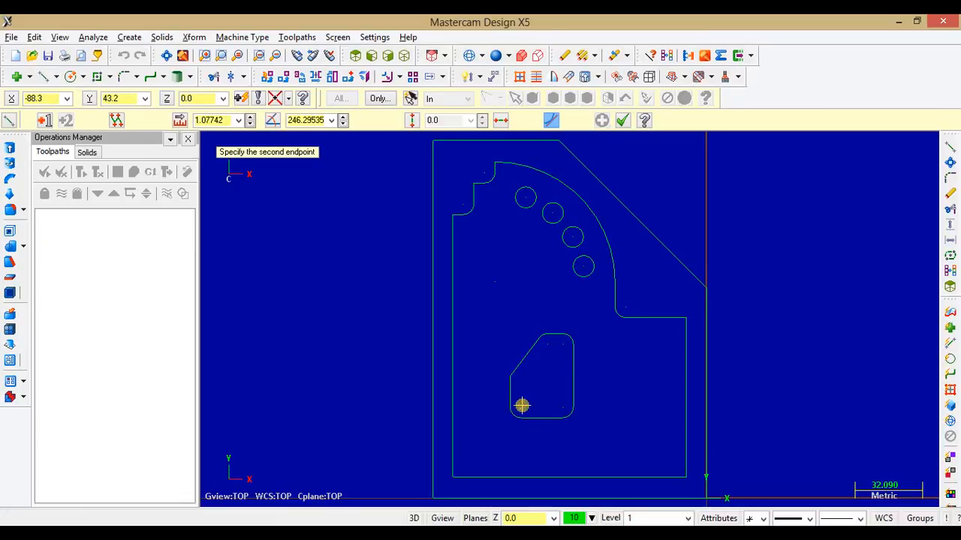
{"action": "left_click", "coordinate": [563, 344]}
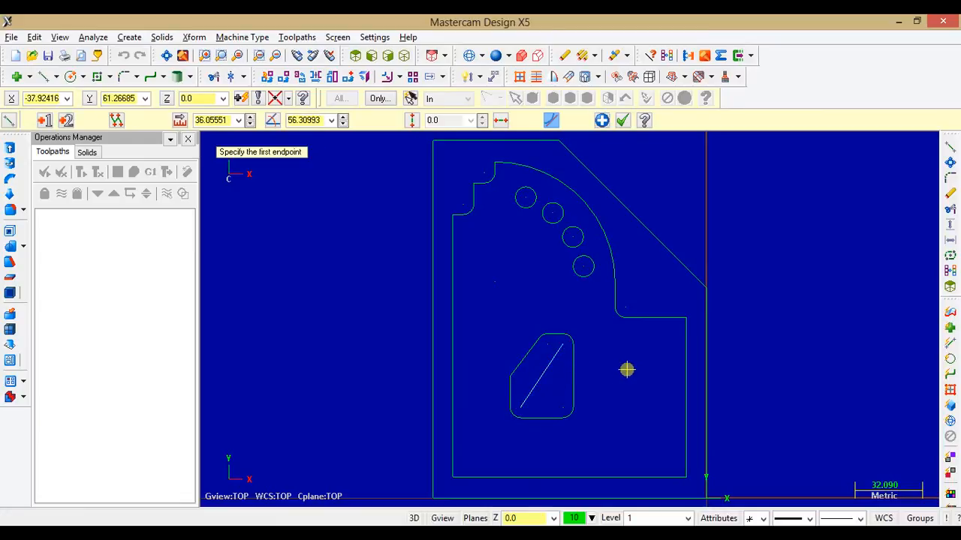
- Recheck the slot in the PDF drawing, then in Mastercam place a parallel line about 19.5 mm to the upper left of the slot's centre line
{"action": "left_click", "coordinate": [308, 530]}
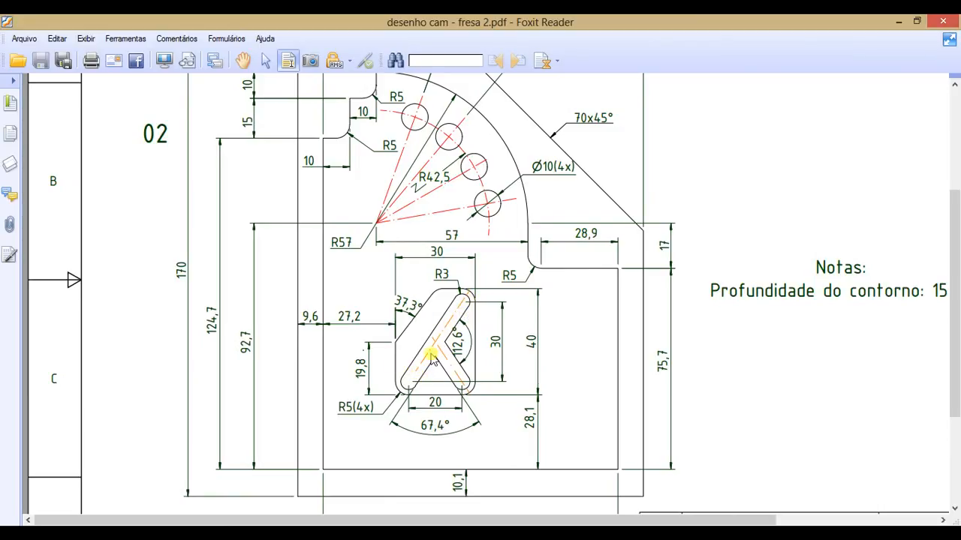
{"action": "key", "text": "alt+Tab"}
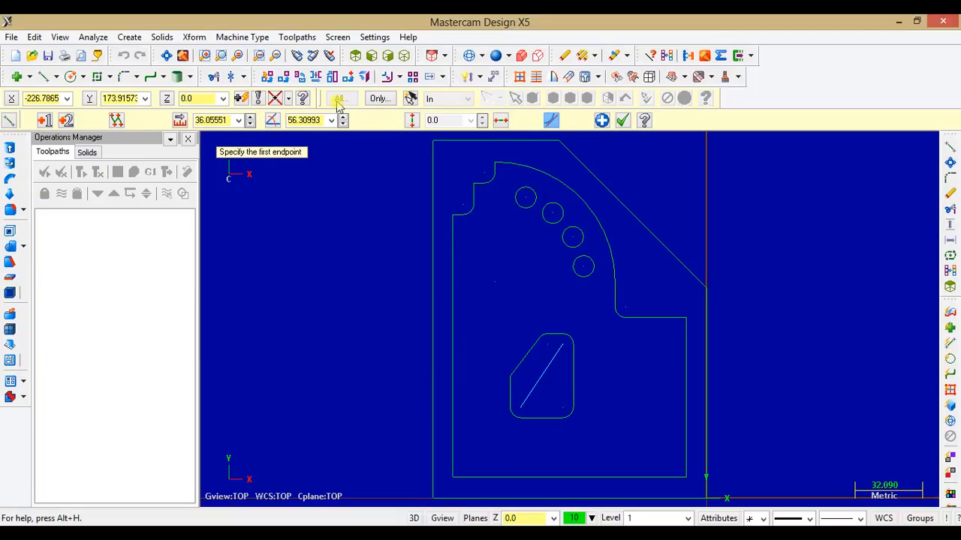
{"action": "left_click", "coordinate": [197, 38]}
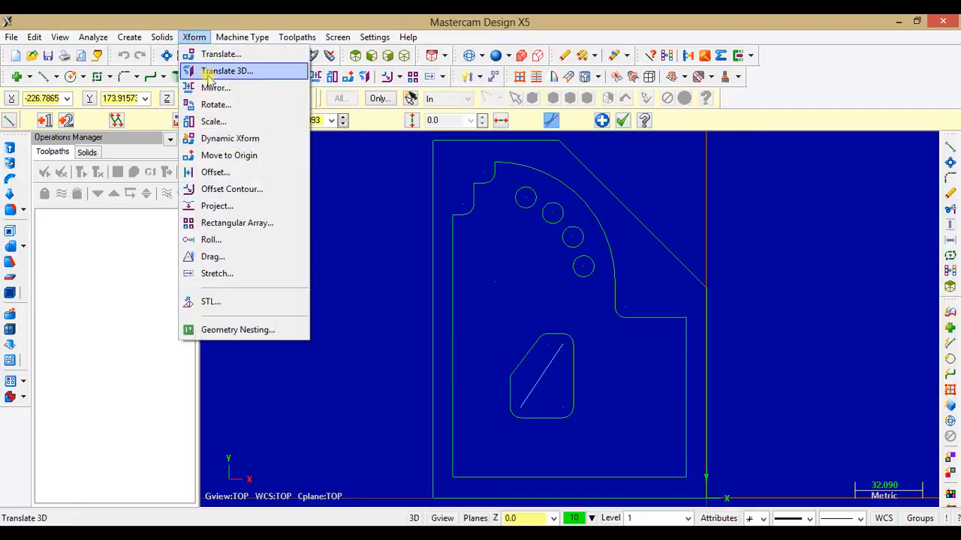
{"action": "left_click", "coordinate": [358, 123]}
{"action": "left_click", "coordinate": [129, 36]}
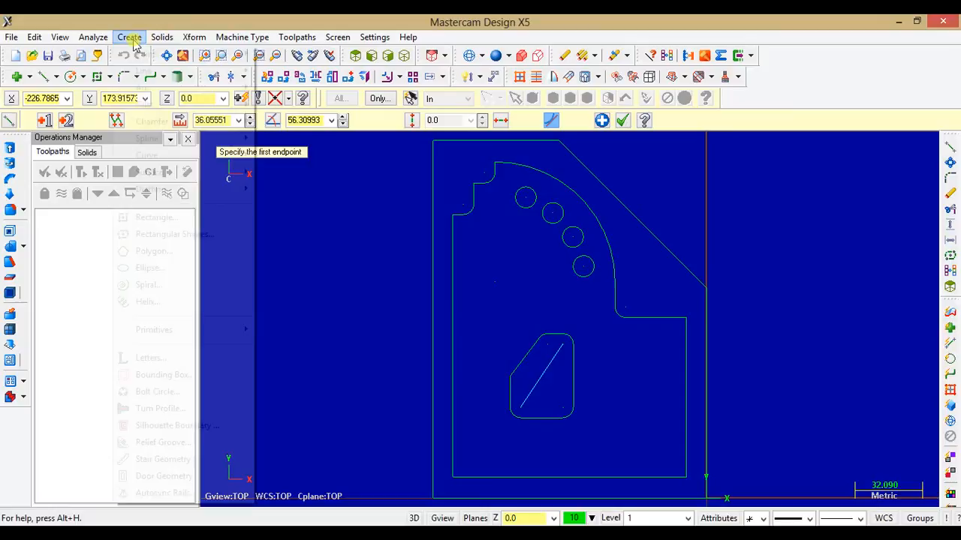
{"action": "mouse_move", "coordinate": [194, 73]}
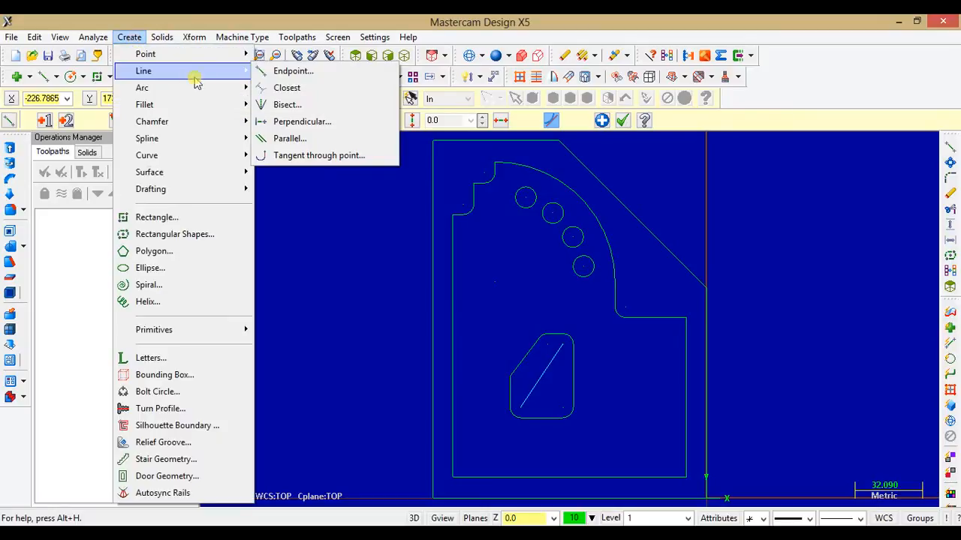
{"action": "left_click", "coordinate": [289, 139]}
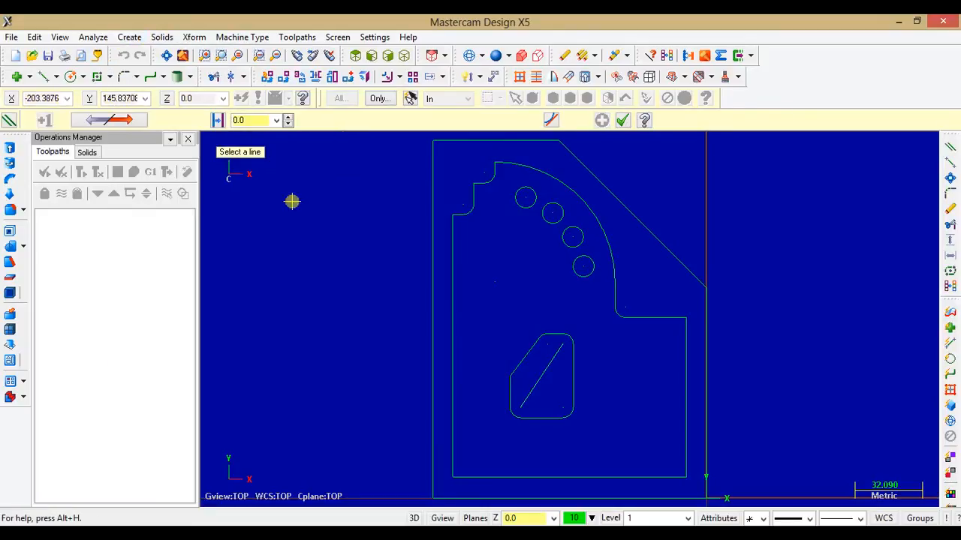
{"action": "left_click", "coordinate": [544, 363]}
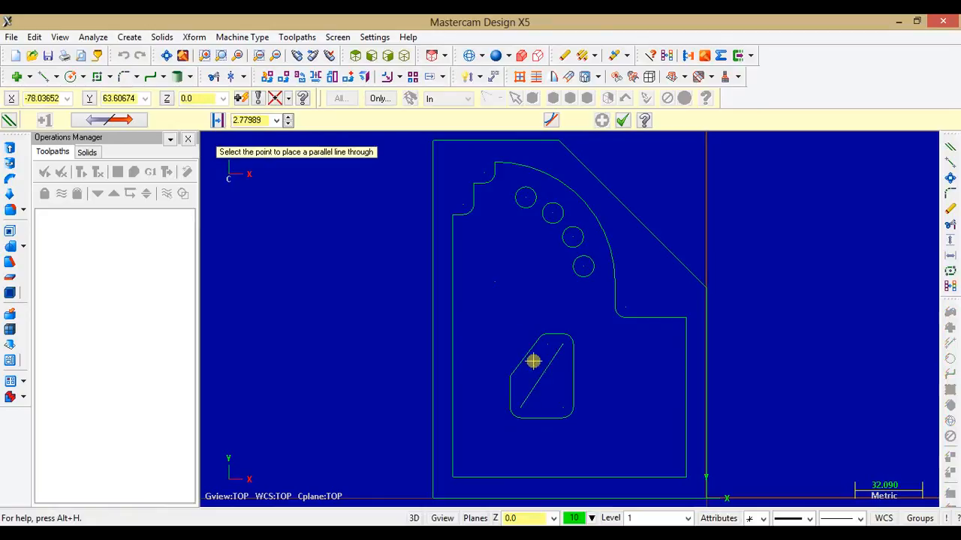
{"action": "left_click", "coordinate": [512, 349]}
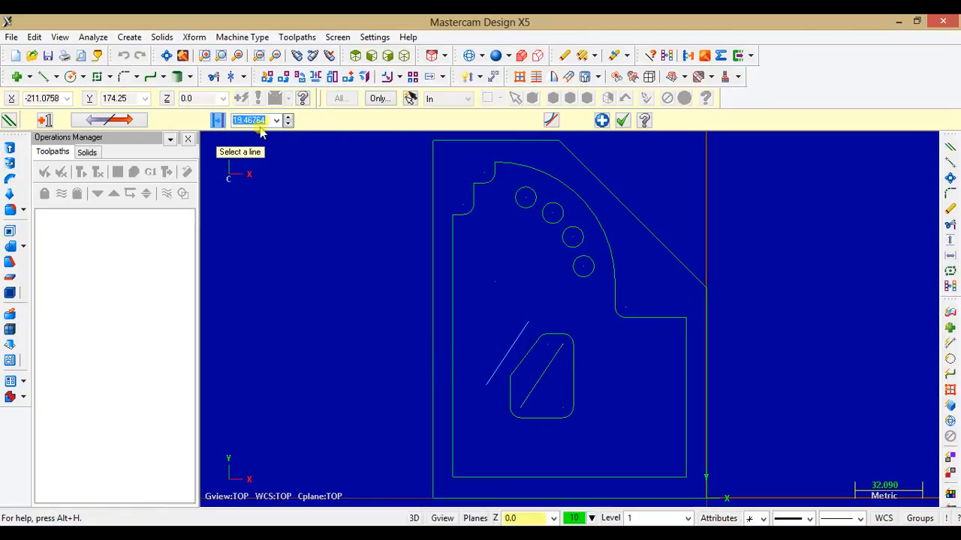
- Check the slot's radius in the PDF drawing, then in Mastercam set the parallel line's distance to 3.0 mm
{"action": "key", "text": "alt+Tab"}
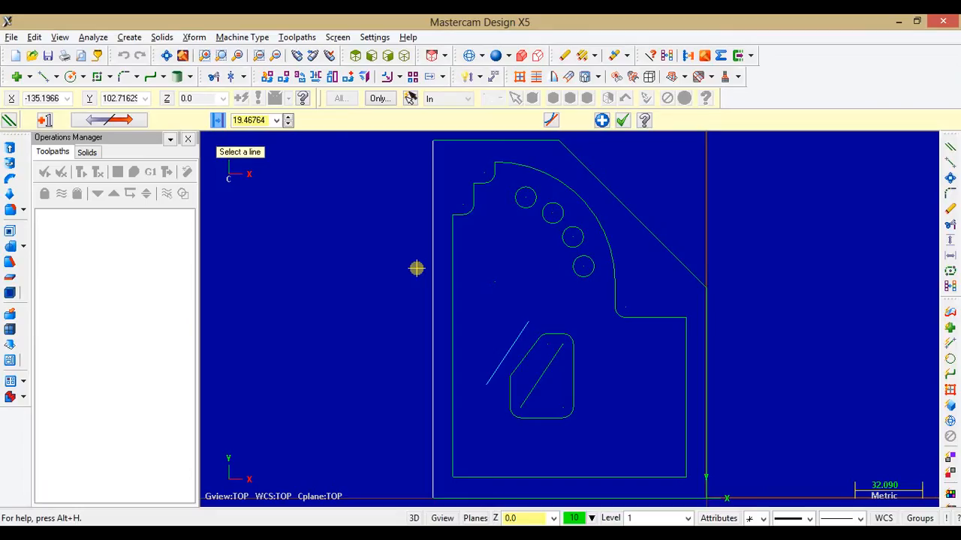
{"action": "key", "text": "alt+Tab"}
{"action": "double_click", "coordinate": [245, 121]}
{"action": "type", "text": "3.0"}
{"action": "key", "text": "Return"}
- Create a second parallel line 3 mm to the lower right of the slot's centre line and finish the Parallel command
{"action": "scroll", "coordinate": [543, 385], "scroll_direction": "up", "scroll_amount": 1}
{"action": "scroll", "coordinate": [543, 337], "scroll_direction": "up", "scroll_amount": 2}
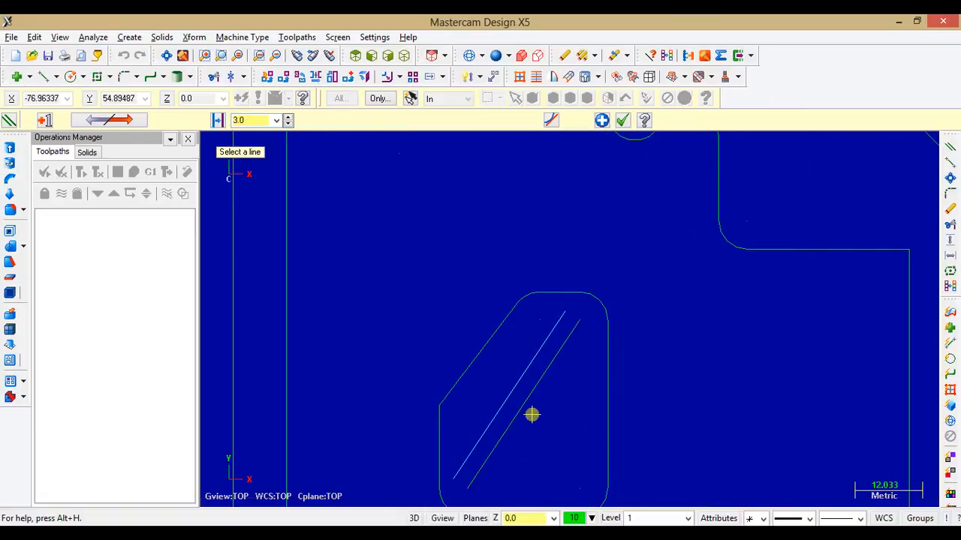
{"action": "left_click", "coordinate": [533, 396]}
{"action": "left_click", "coordinate": [572, 406]}
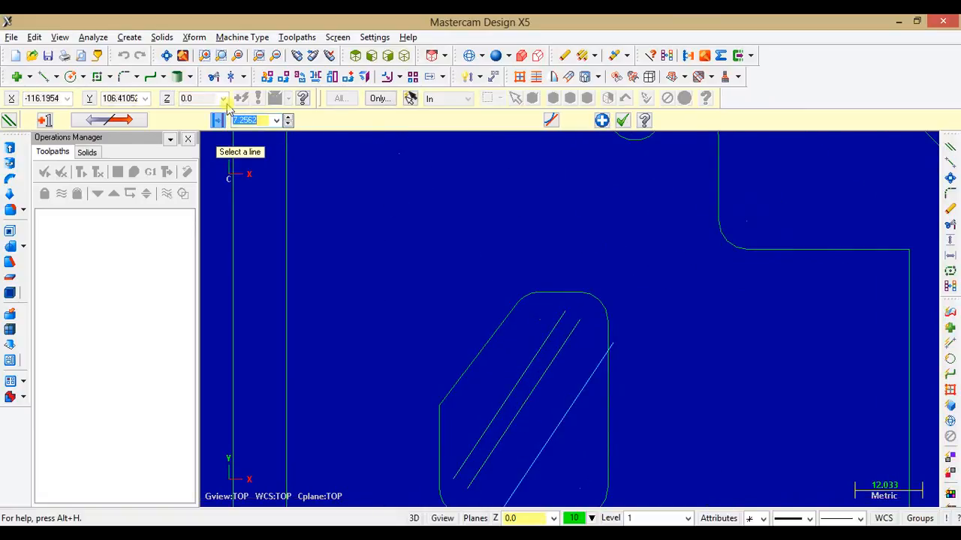
{"action": "type", "text": "3"}
{"action": "key", "text": "Return"}
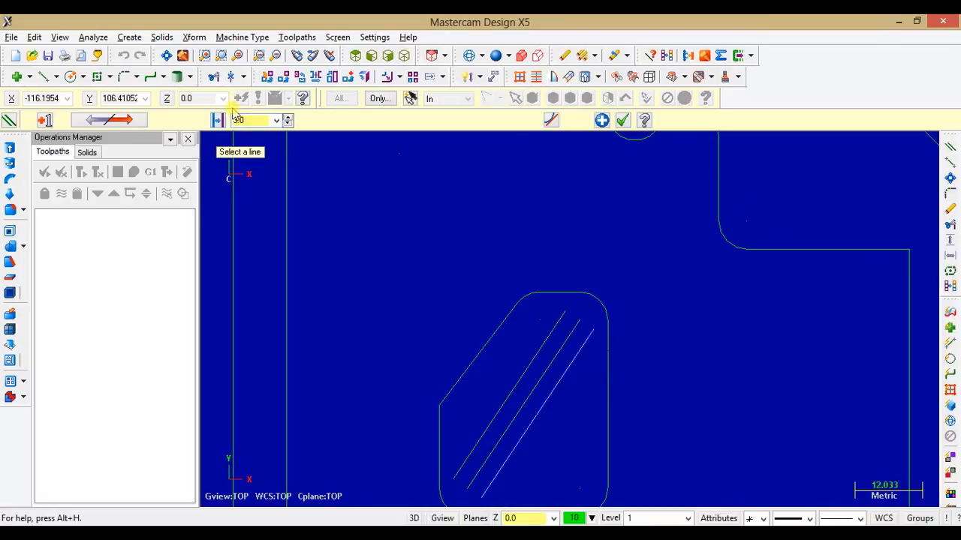
{"action": "left_click", "coordinate": [622, 120]}
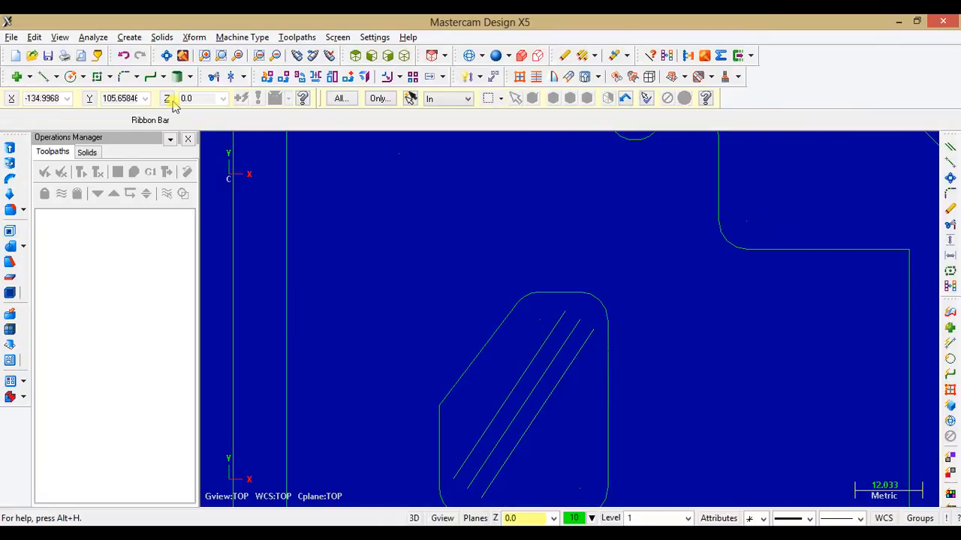
- Close the slot's upper-right end with a 3 mm radius endpoint arc between its two parallel lines, keeping the outer arc
{"action": "left_click", "coordinate": [133, 39]}
{"action": "mouse_move", "coordinate": [193, 88]}
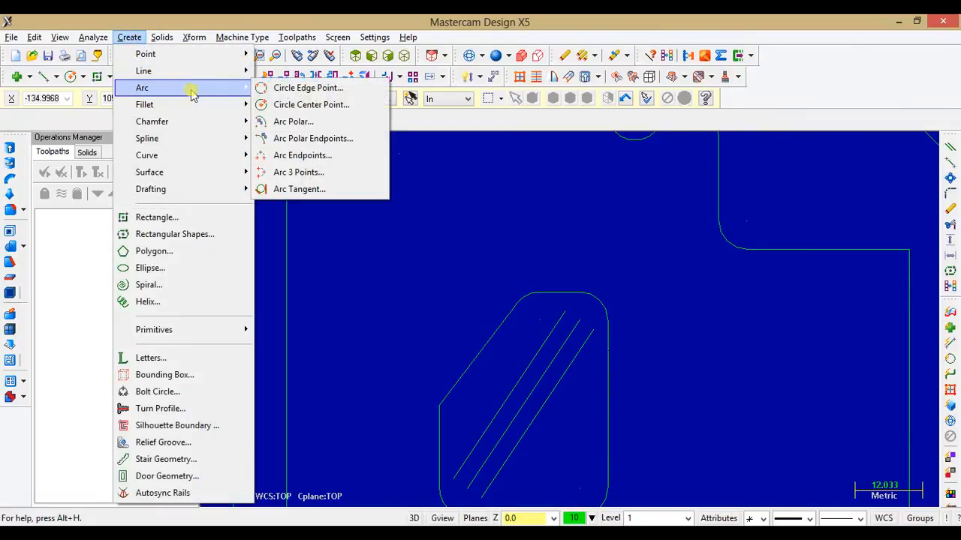
{"action": "left_click", "coordinate": [300, 155]}
{"action": "left_click", "coordinate": [565, 311]}
{"action": "left_click", "coordinate": [594, 330]}
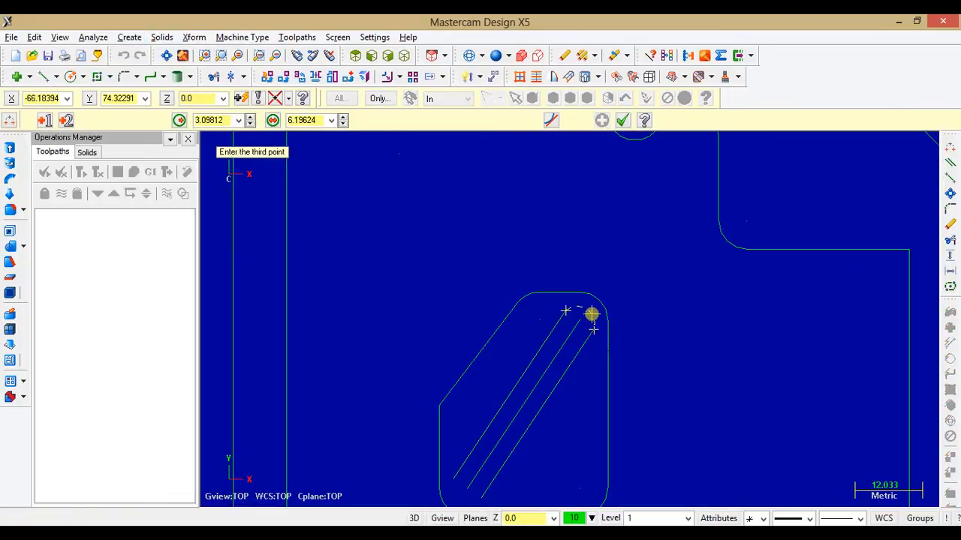
{"action": "left_click", "coordinate": [215, 120]}
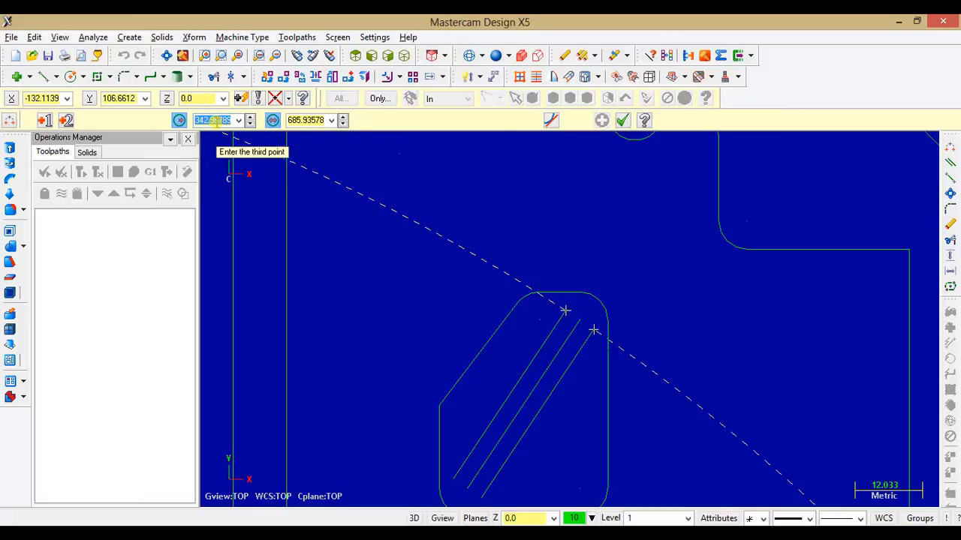
{"action": "type", "text": "3"}
{"action": "key", "text": "Return"}
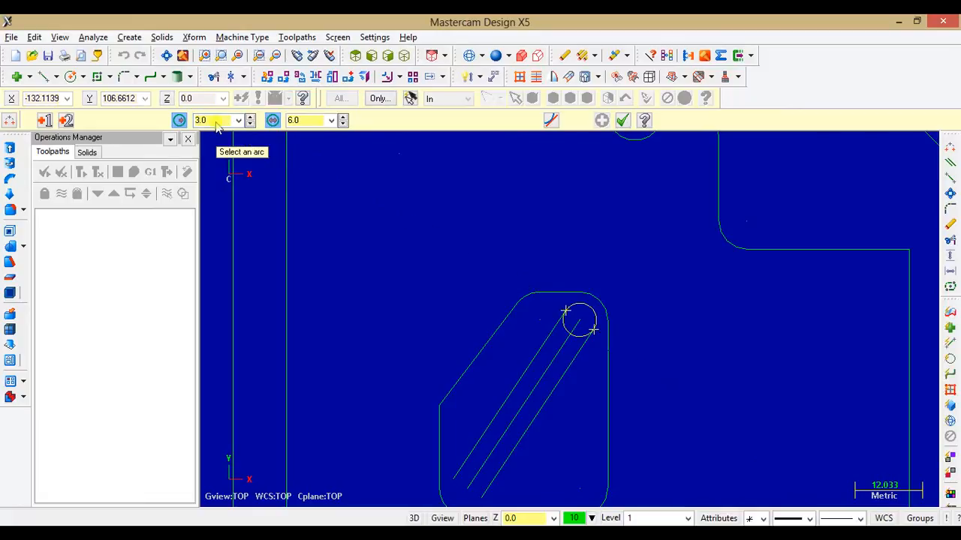
{"action": "left_click", "coordinate": [594, 314]}
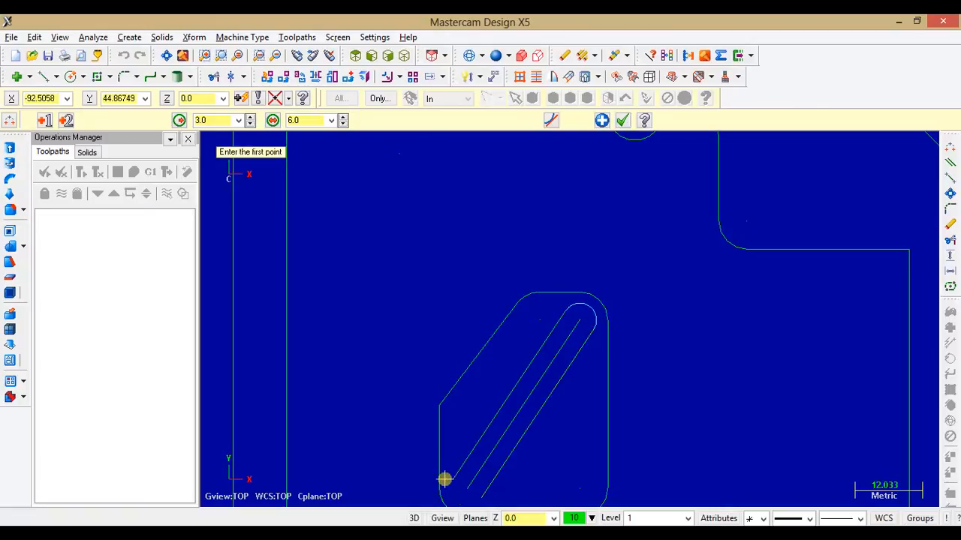
- Close the slot's lower-left end with a 3 mm radius endpoint arc, keeping the outer arc, and finish the arc command
{"action": "left_click", "coordinate": [453, 479]}
{"action": "left_click", "coordinate": [481, 497]}
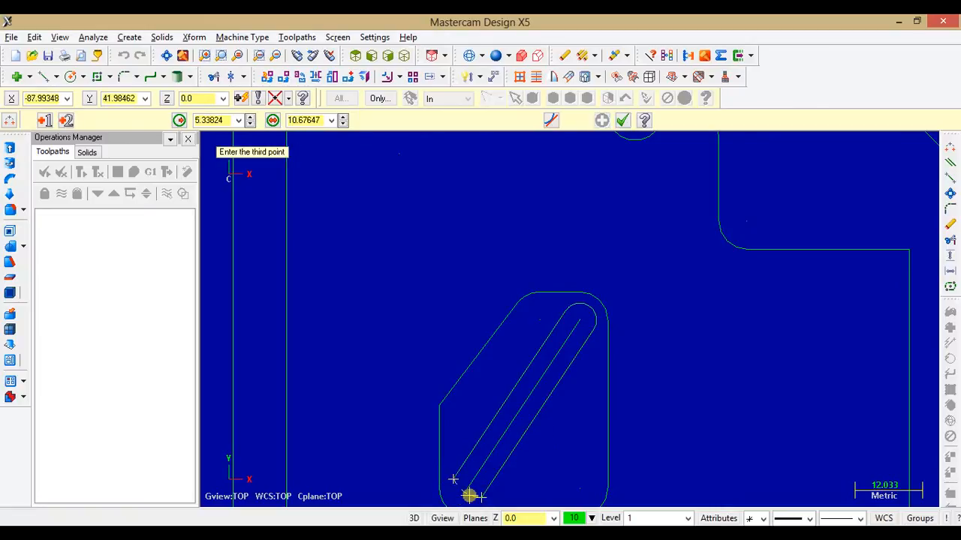
{"action": "double_click", "coordinate": [216, 120]}
{"action": "type", "text": "3"}
{"action": "key", "text": "Return"}
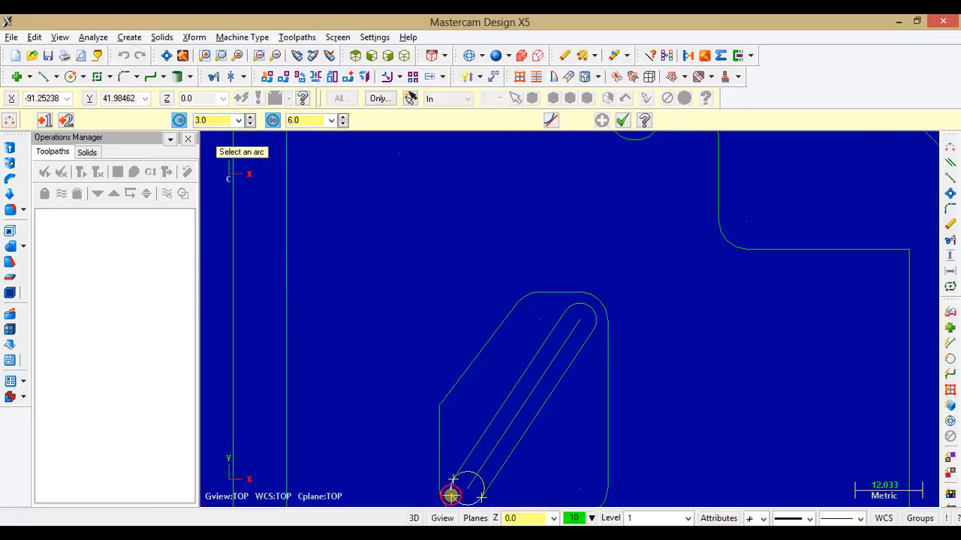
{"action": "left_click", "coordinate": [450, 495]}
{"action": "key", "text": "Escape"}
- Delete the slot's diagonal centre line
{"action": "left_click", "coordinate": [517, 420]}
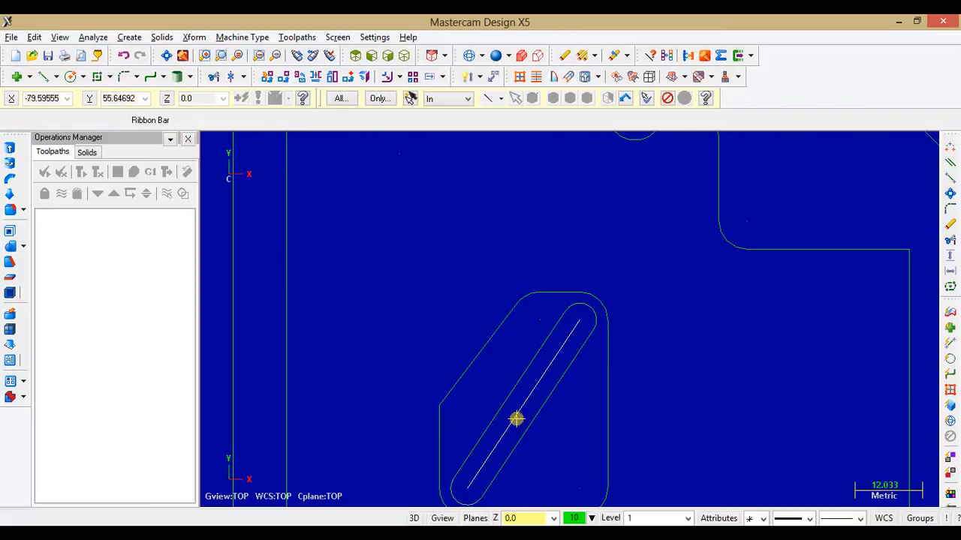
{"action": "key", "text": "Delete"}
{"action": "key", "text": "Down"}
{"action": "key", "text": "Down"}
{"action": "key", "text": "Down"}
{"action": "key", "text": "Down"}
{"action": "key", "text": "Down"}
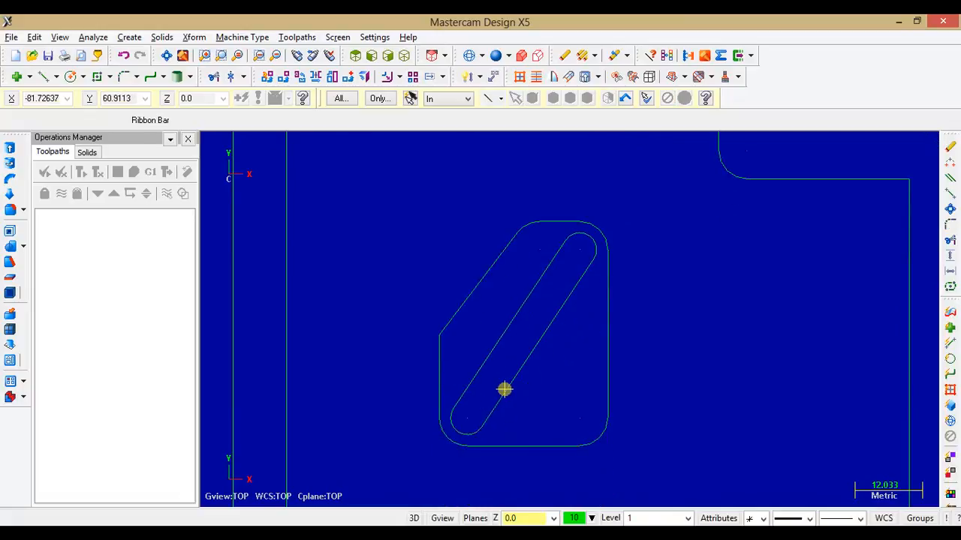
{"action": "key", "text": "Right"}
{"action": "key", "text": "Right"}
{"action": "key", "text": "Right"}
{"action": "key", "text": "Right"}
{"action": "key", "text": "Right"}
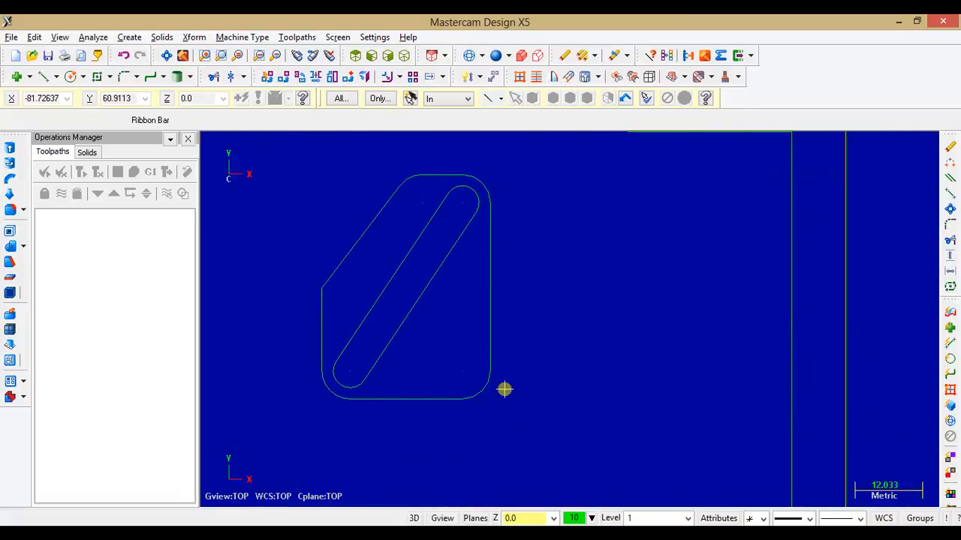
- Check the slot angles in the PDF drawing, then in Mastercam add an angular dimension between the slot's upper-left edge and the pocket's left edge
{"action": "key", "text": "alt+Tab"}
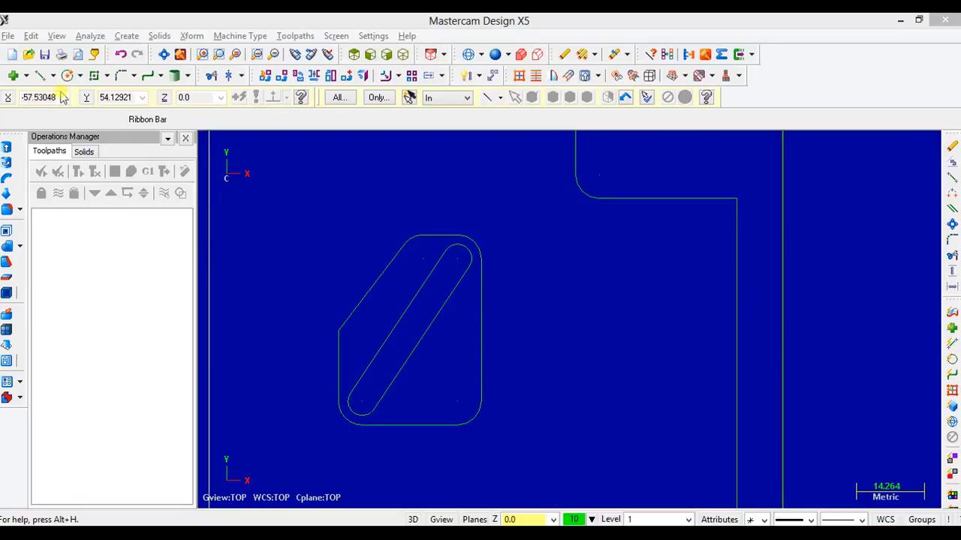
{"action": "key", "text": "alt+Tab"}
{"action": "key", "text": "alt+Tab"}
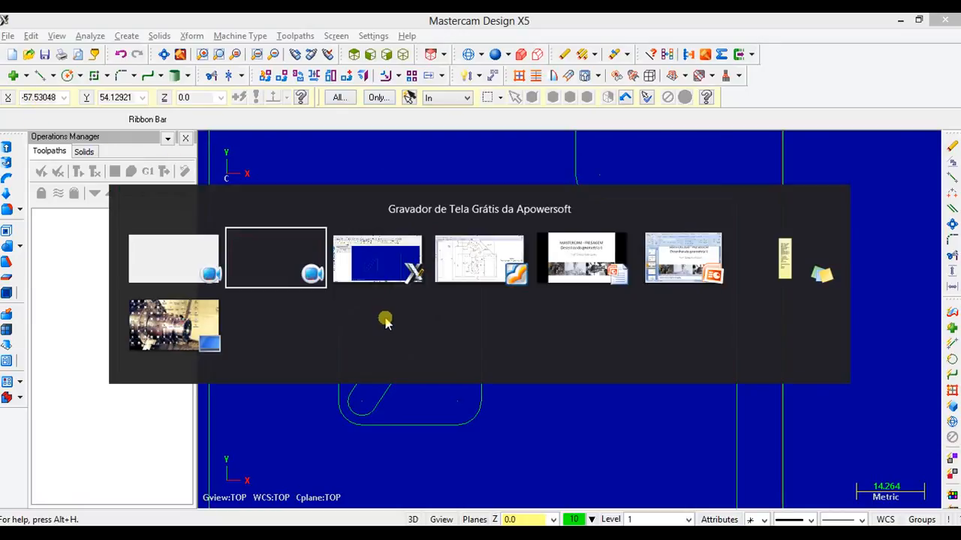
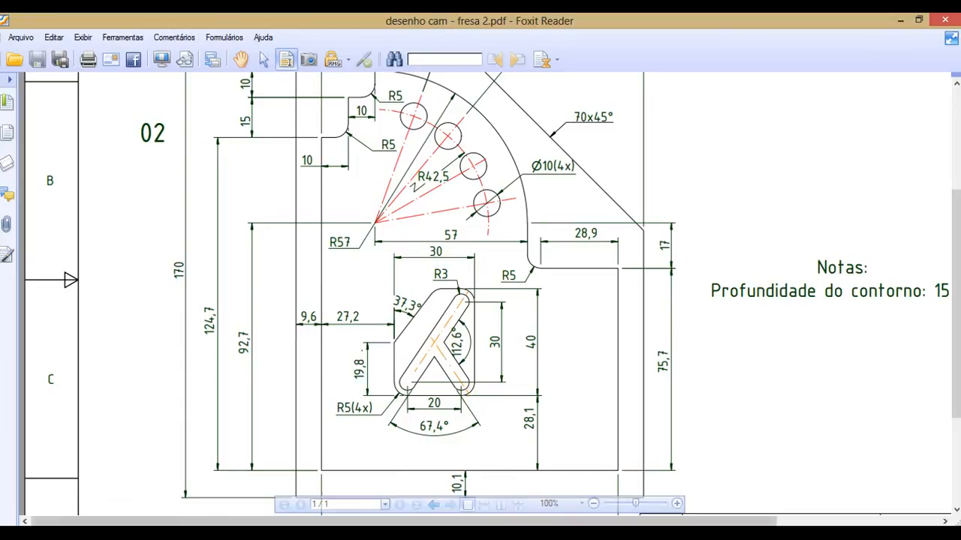
{"action": "left_click", "coordinate": [153, 530]}
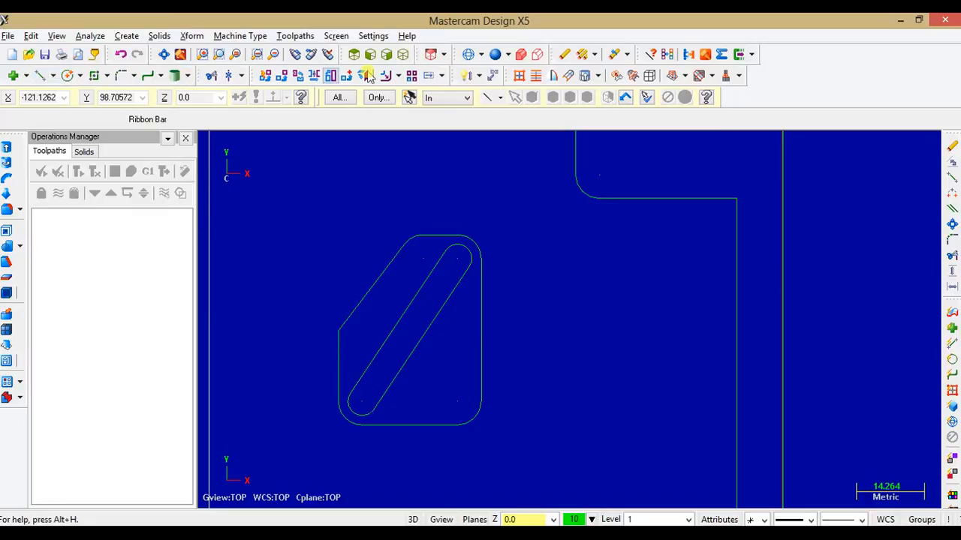
{"action": "left_click", "coordinate": [479, 76]}
{"action": "mouse_move", "coordinate": [578, 120]}
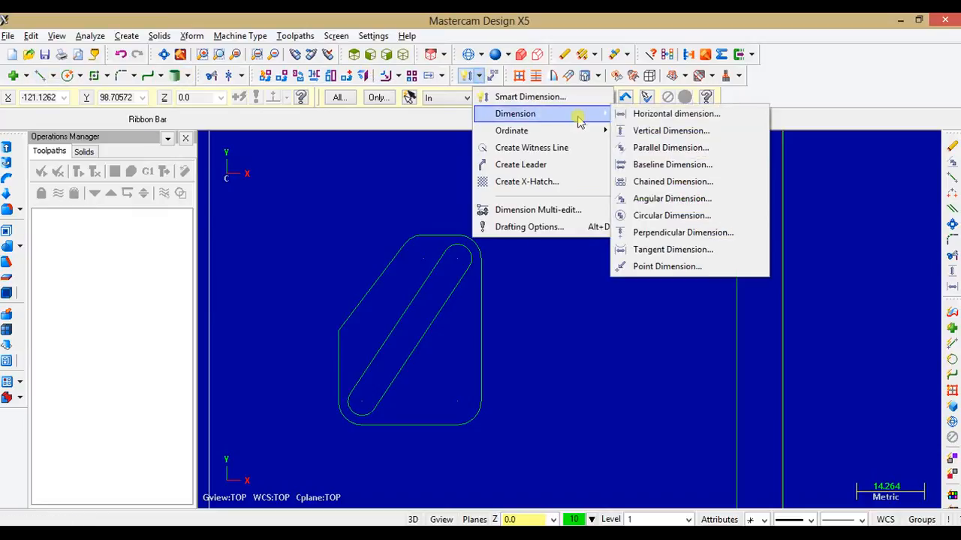
{"action": "left_click", "coordinate": [650, 200]}
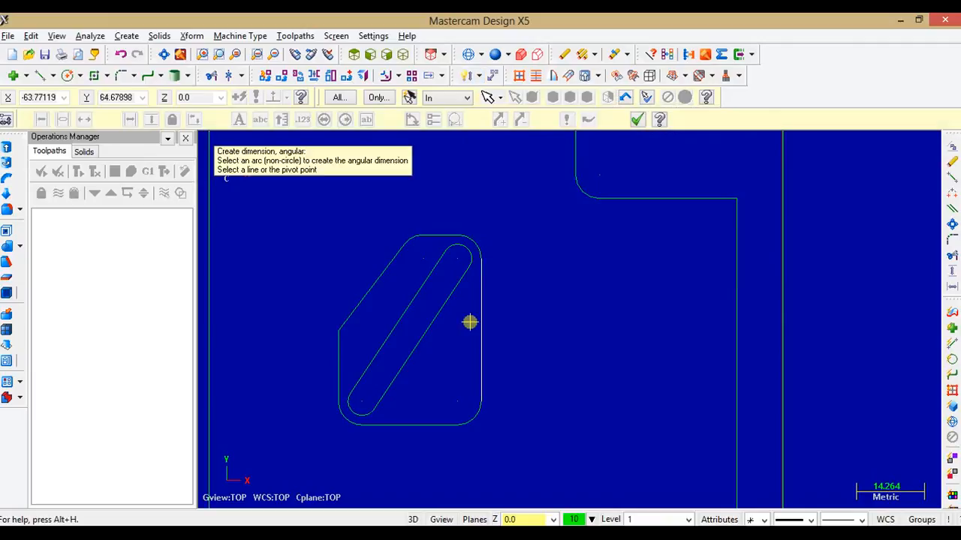
{"action": "left_click", "coordinate": [410, 311]}
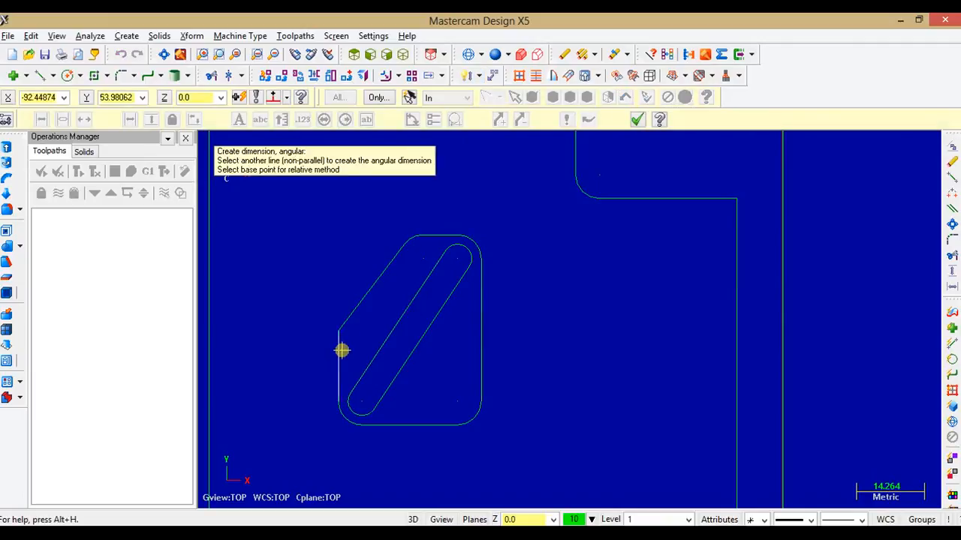
{"action": "left_click", "coordinate": [340, 349]}
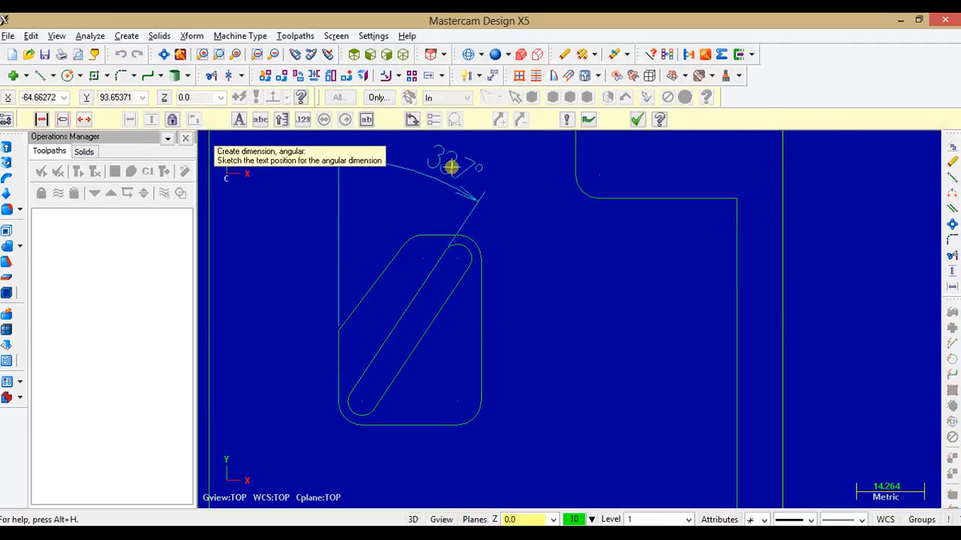
{"action": "left_click", "coordinate": [440, 184]}
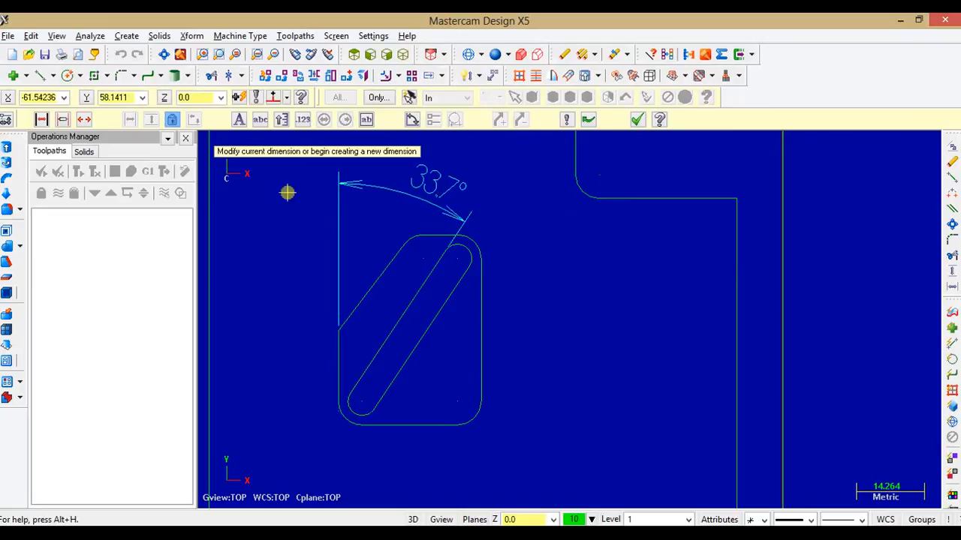
{"action": "left_click", "coordinate": [637, 120]}
{"action": "key", "text": "Escape"}
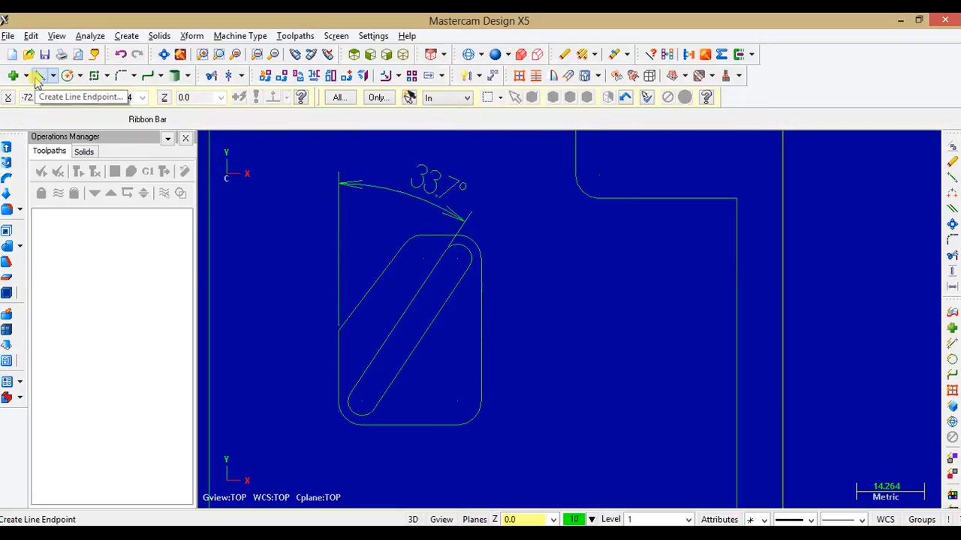
- Rechecking the branch slot in the PDF drawing, draw a line in Mastercam from the pocket's lower-right fillet centre, about 18.3 mm long at 90+33.7 degrees
{"action": "left_click", "coordinate": [127, 35]}
{"action": "mouse_move", "coordinate": [174, 70]}
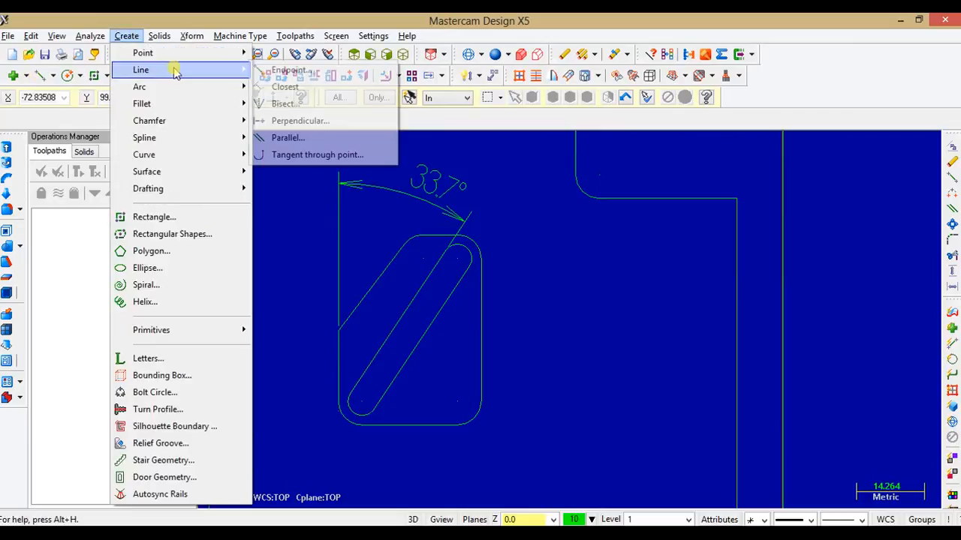
{"action": "left_click", "coordinate": [292, 70]}
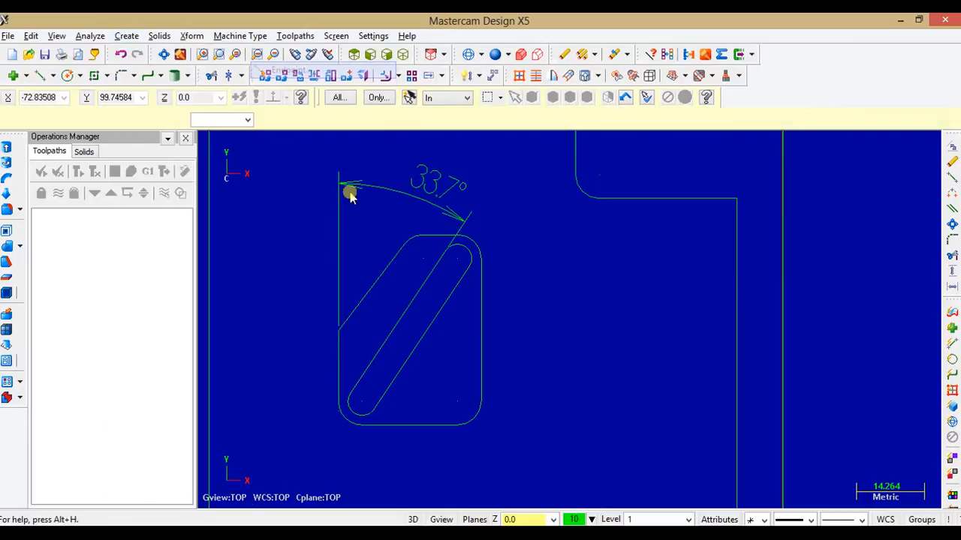
{"action": "left_click", "coordinate": [457, 403]}
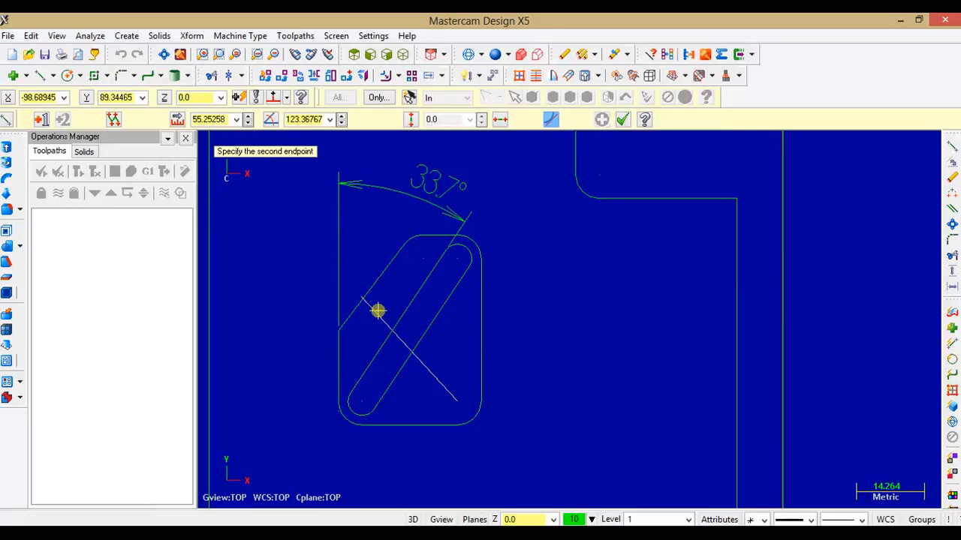
{"action": "key", "text": "alt+Tab"}
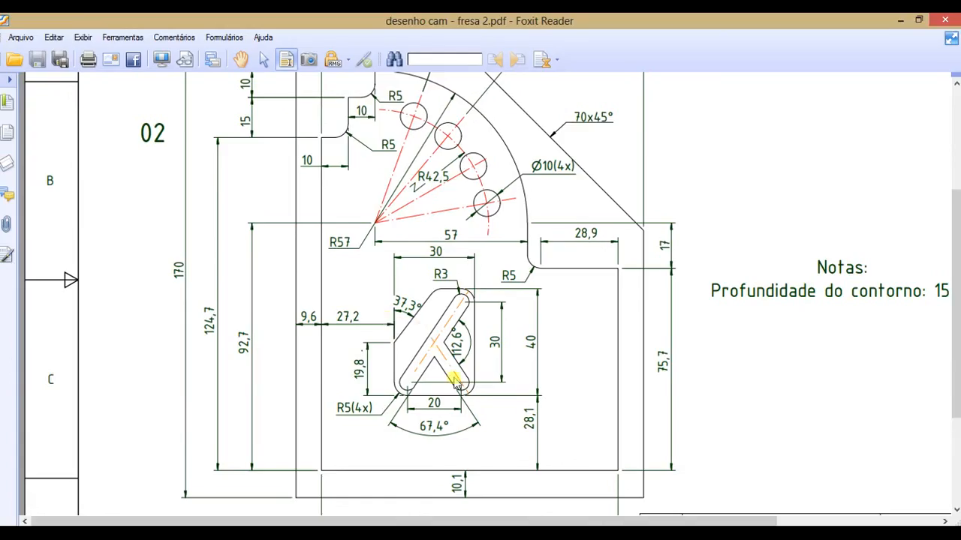
{"action": "key", "text": "alt+Tab"}
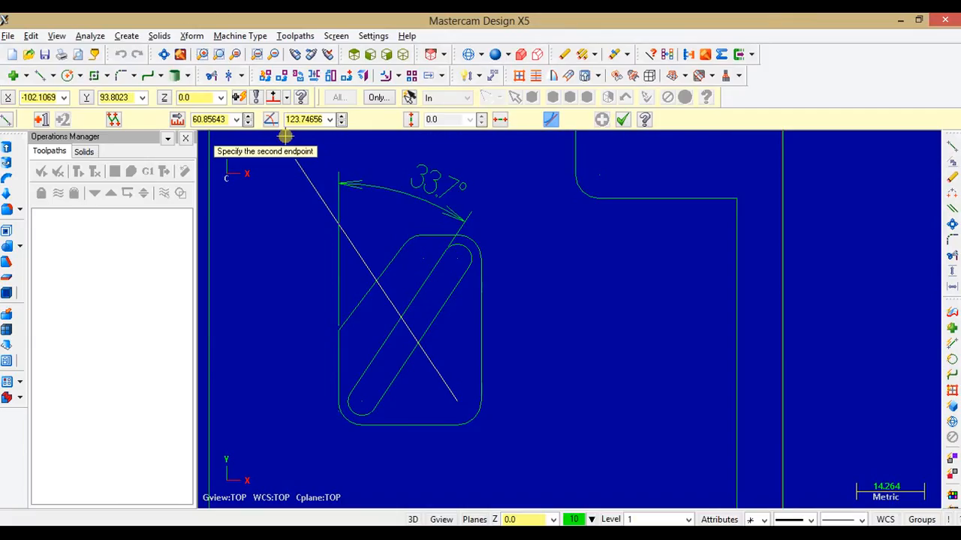
{"action": "left_click", "coordinate": [303, 120]}
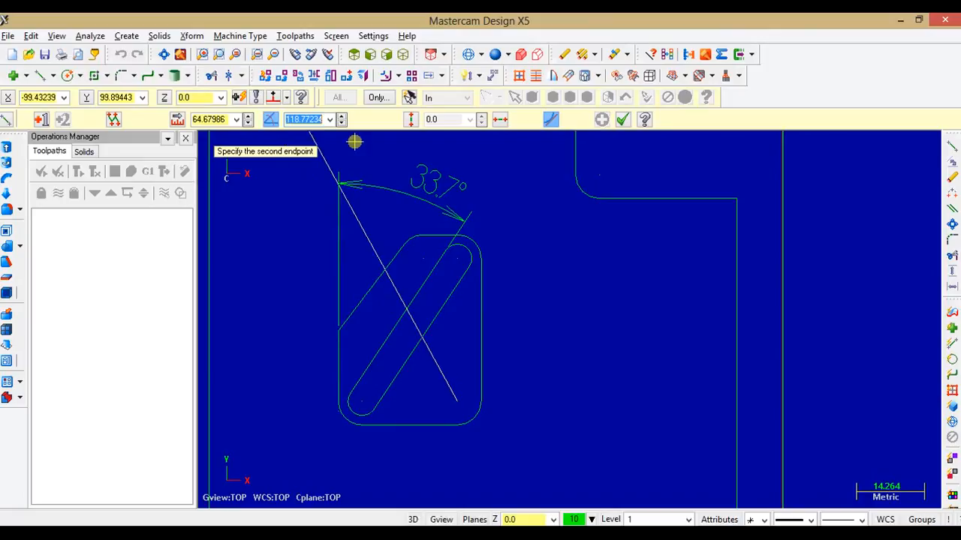
{"action": "type", "text": "90+33.7"}
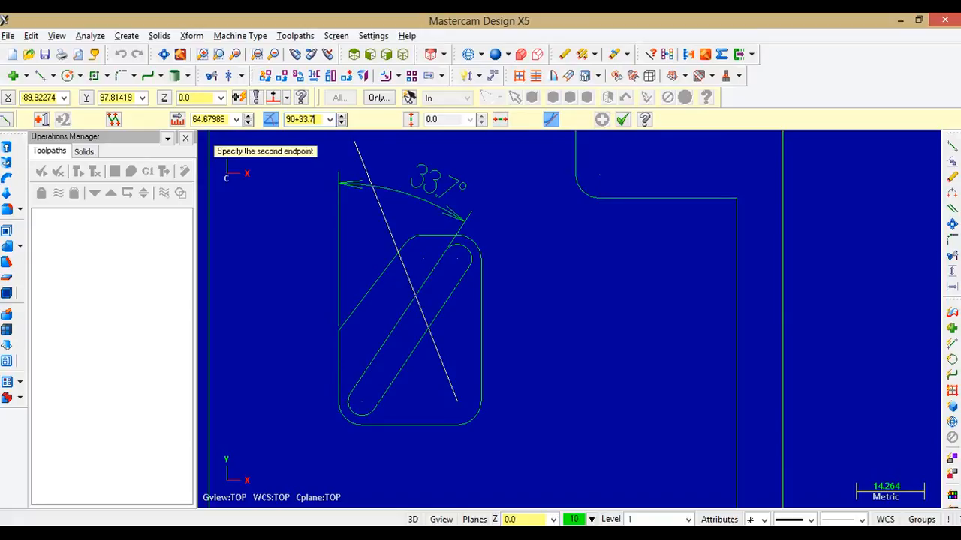
{"action": "key", "text": "Return"}
{"action": "scroll", "coordinate": [422, 337], "scroll_direction": "up", "scroll_amount": 1}
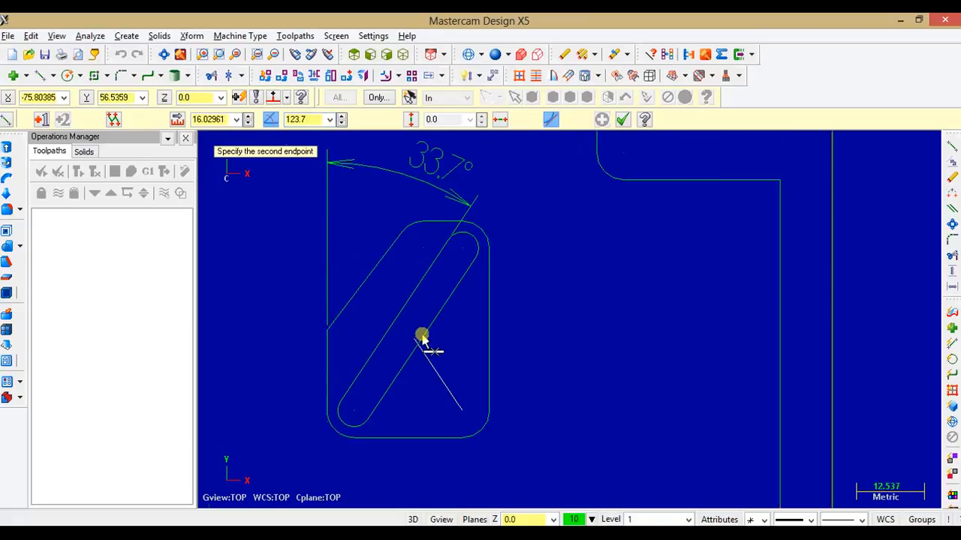
{"action": "left_click", "coordinate": [422, 336]}
{"action": "scroll", "coordinate": [422, 336], "scroll_direction": "up", "scroll_amount": 1}
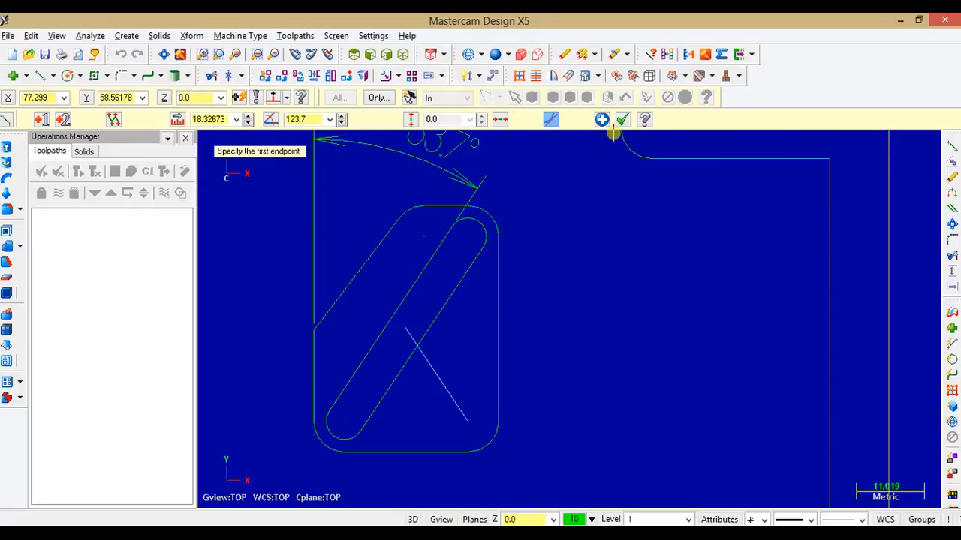
{"action": "left_click", "coordinate": [622, 120]}
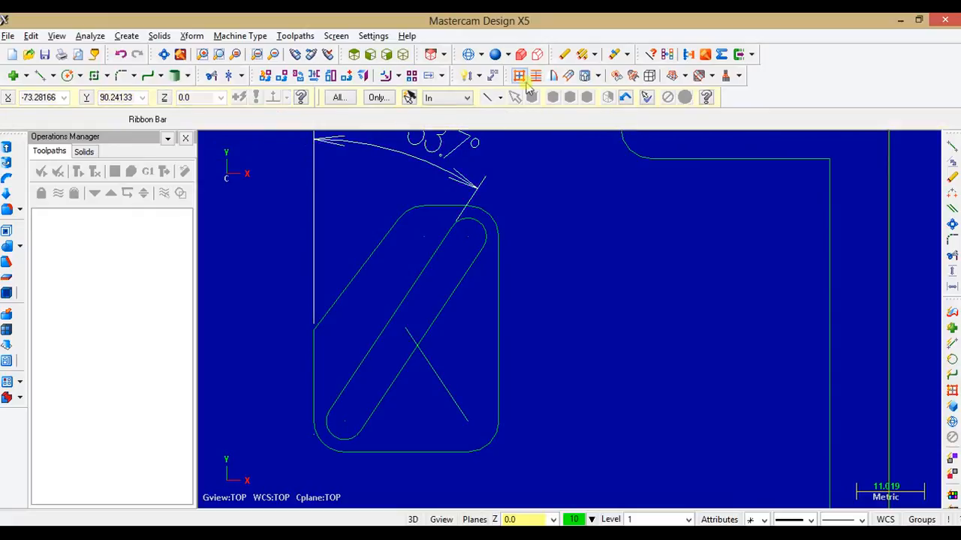
- Add an angular dimension between the new branch line and the slot's lower-right edge, then switch to the PDF drawing to compare the angle
{"action": "left_click", "coordinate": [481, 79]}
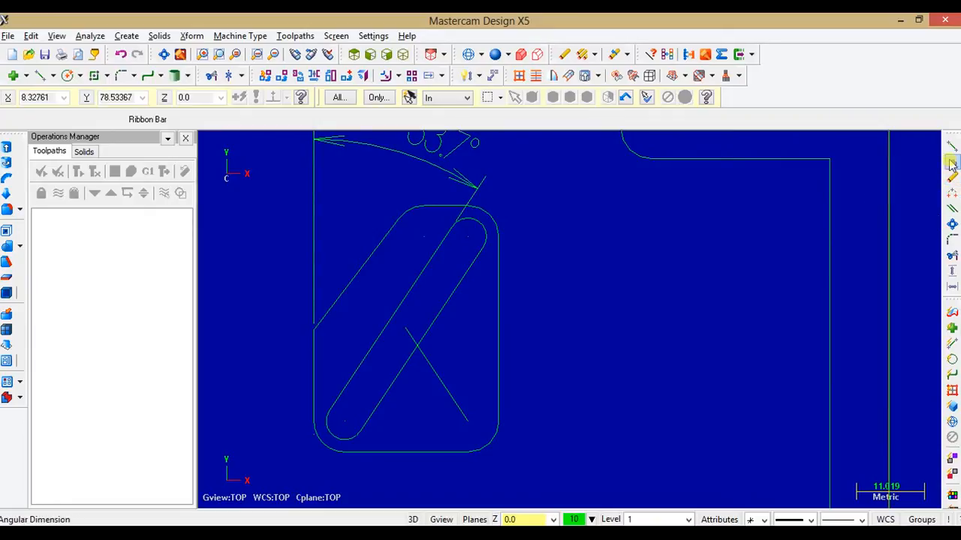
{"action": "left_click", "coordinate": [951, 175]}
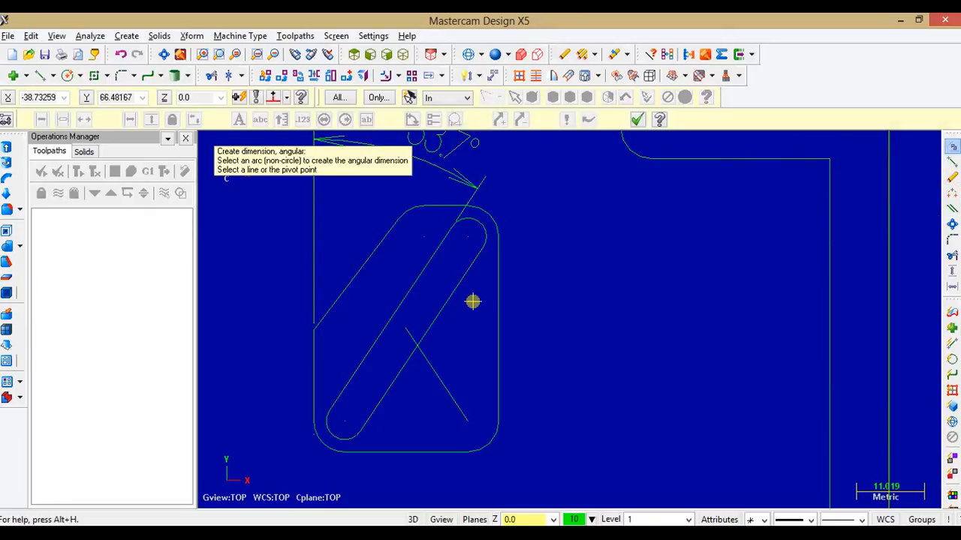
{"action": "left_click", "coordinate": [440, 385]}
{"action": "left_click", "coordinate": [447, 301]}
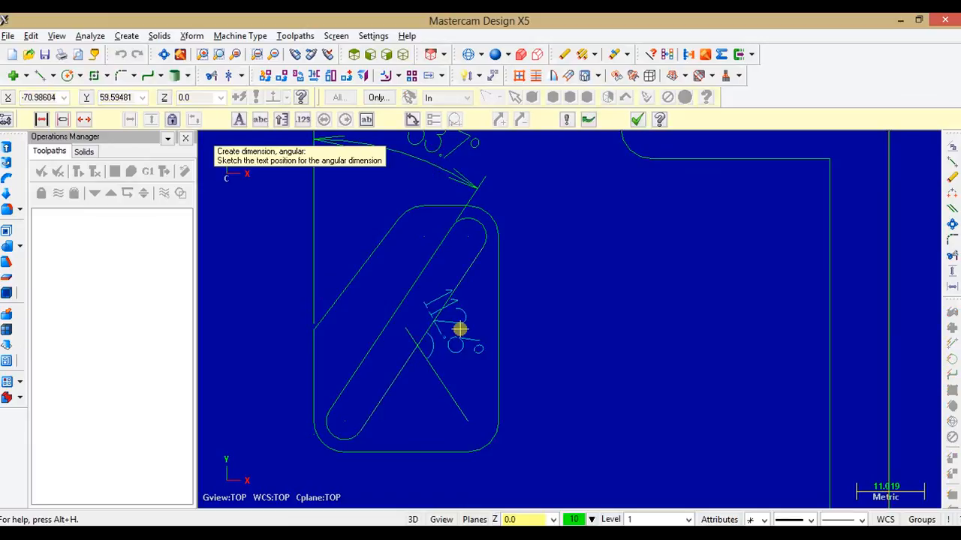
{"action": "left_click", "coordinate": [587, 292]}
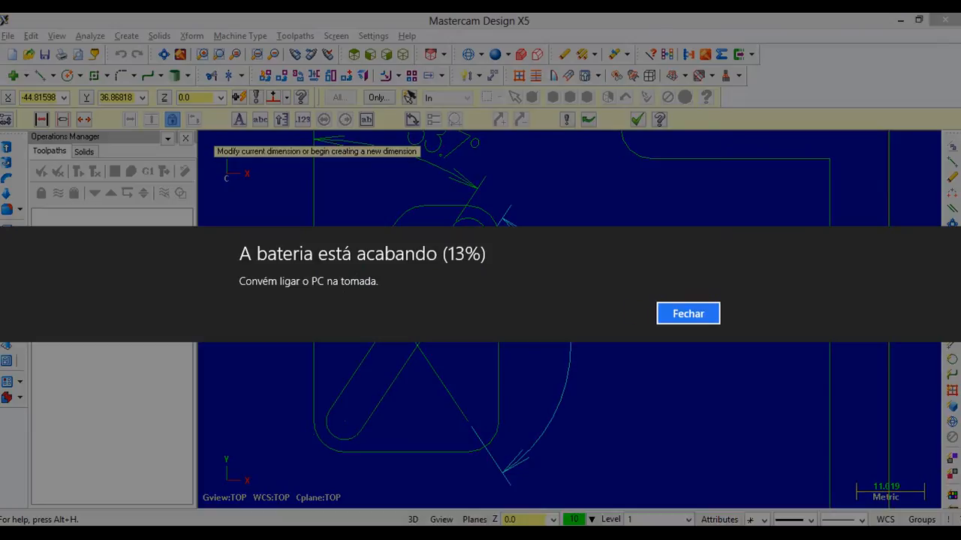
{"action": "left_click", "coordinate": [672, 313]}
{"action": "key", "text": "alt+Tab"}
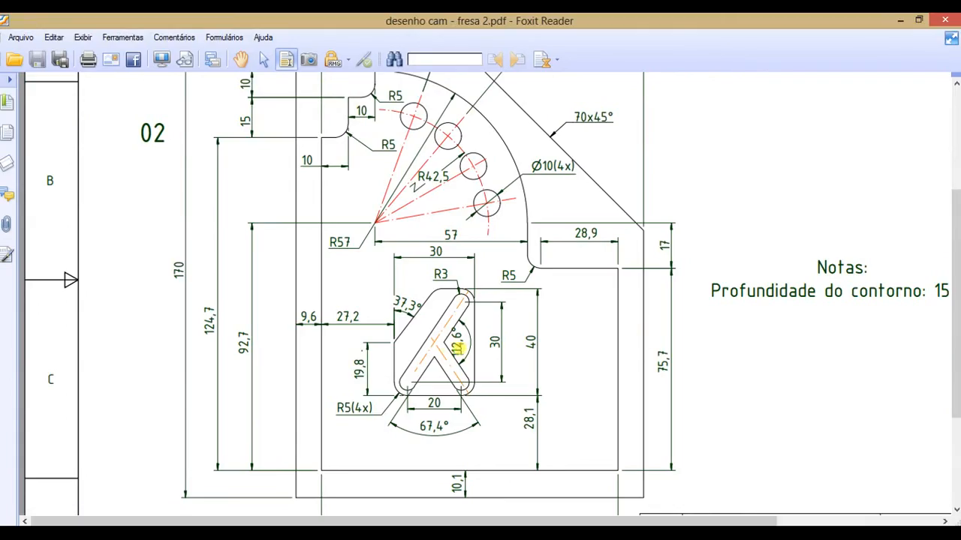
- Return to Mastercam, finish the dimensioning, and delete both angular dimensions around the slot
{"action": "key", "text": "alt+Tab"}
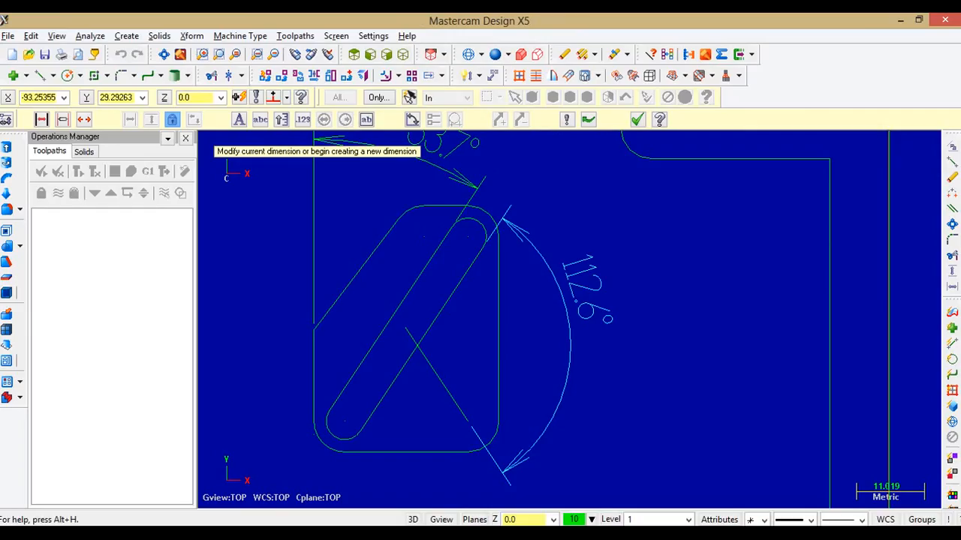
{"action": "scroll", "coordinate": [562, 305], "scroll_direction": "down", "scroll_amount": 3}
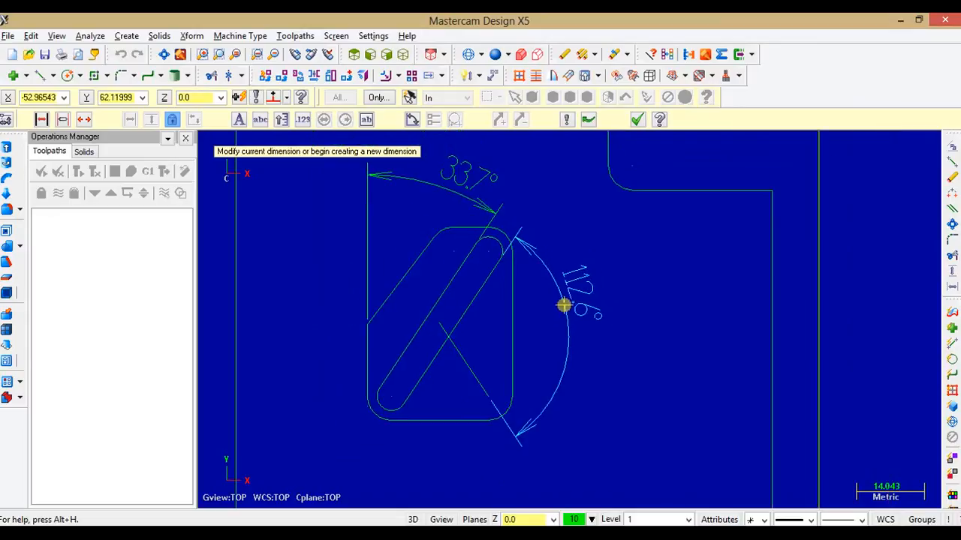
{"action": "left_click", "coordinate": [638, 120]}
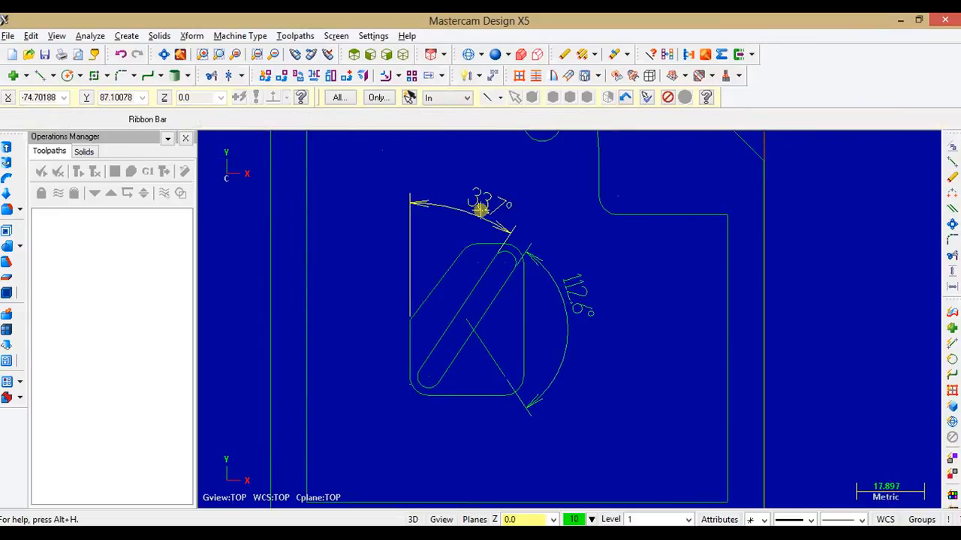
{"action": "left_click", "coordinate": [479, 210]}
{"action": "key", "text": "Delete"}
{"action": "left_click", "coordinate": [566, 292]}
{"action": "key", "text": "Delete"}
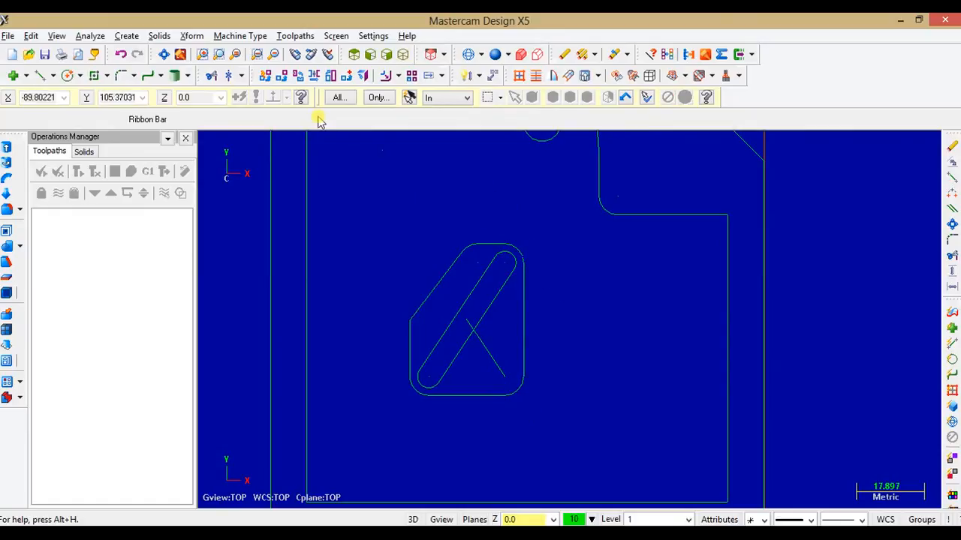
- Create a line parallel to the branch centre line, offset 3 mm toward its upper-right side
{"action": "left_click", "coordinate": [951, 209]}
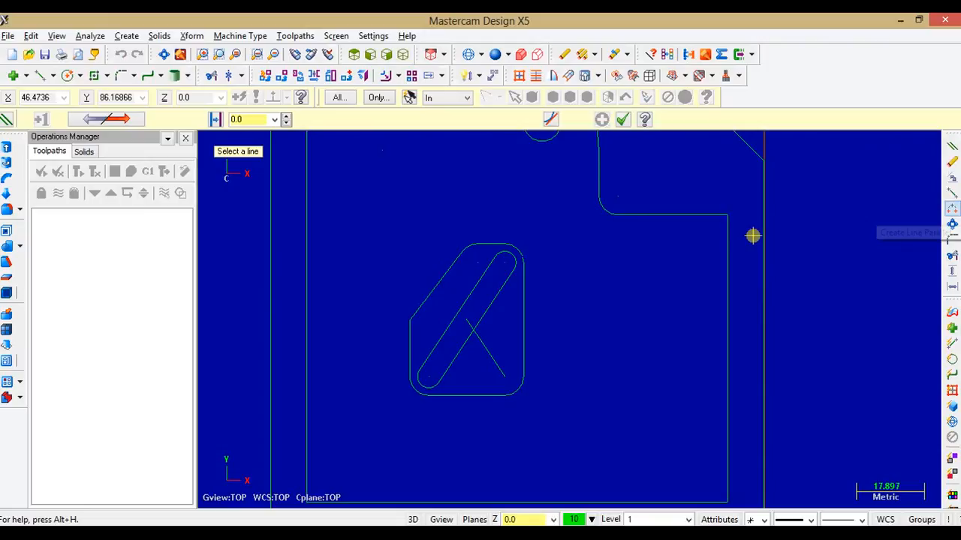
{"action": "left_click", "coordinate": [490, 350]}
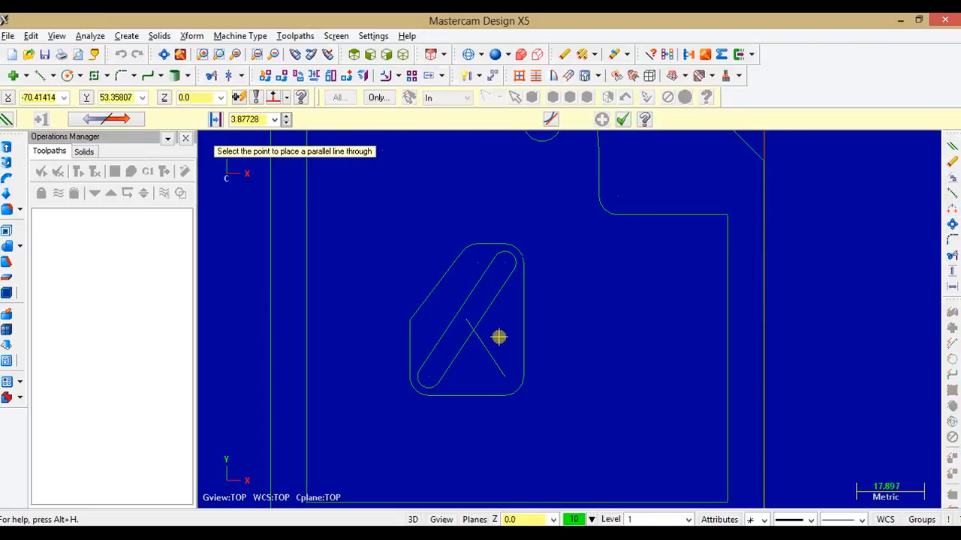
{"action": "left_click", "coordinate": [498, 337]}
{"action": "type", "text": "3.0"}
{"action": "key", "text": "Return"}
{"action": "left_click", "coordinate": [472, 340]}
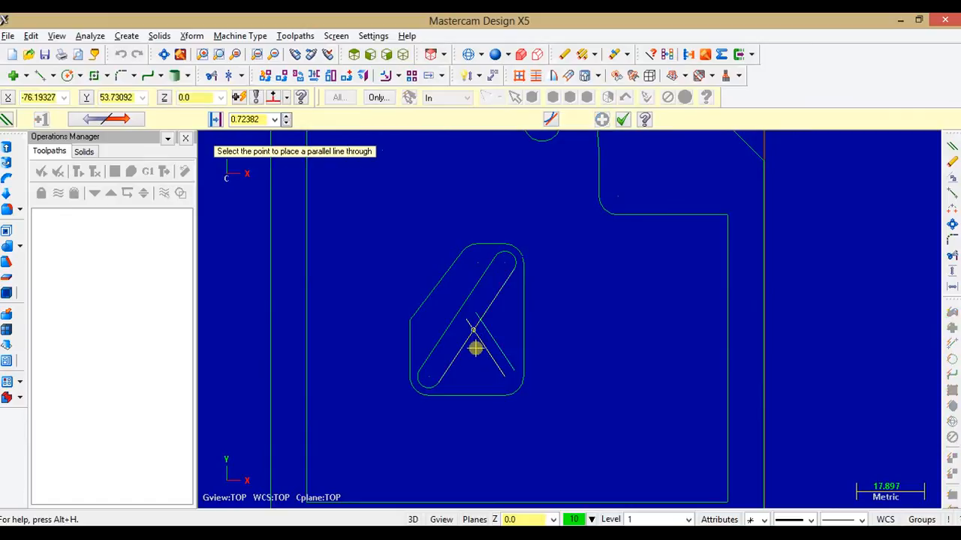
{"action": "key", "text": "Escape"}
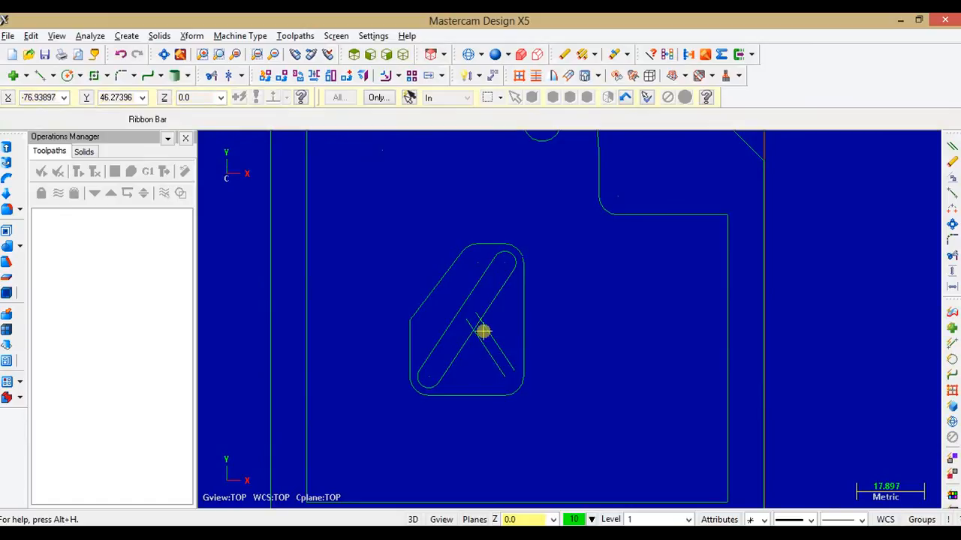
- Create a second parallel line offset 3 mm toward the lower-left side of the branch centre line
{"action": "left_click", "coordinate": [953, 146]}
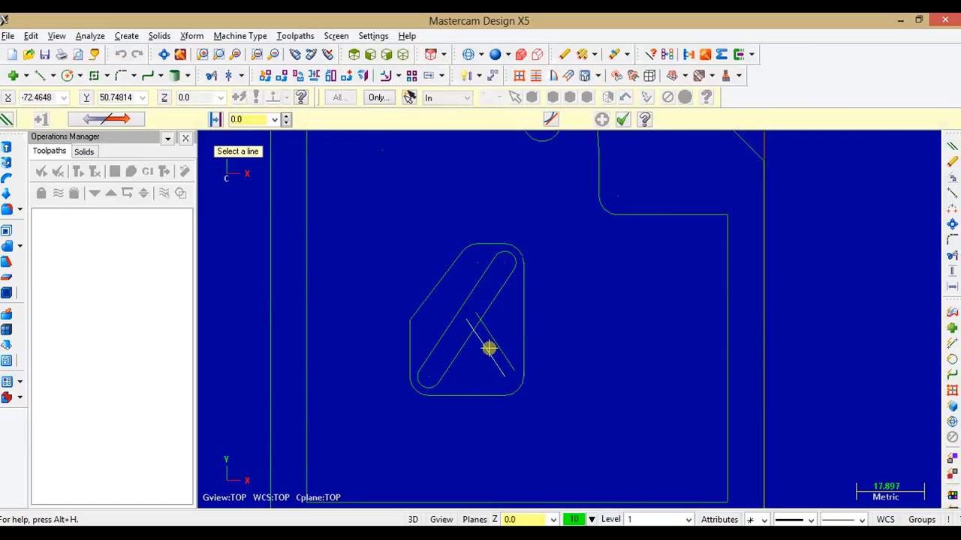
{"action": "left_click", "coordinate": [468, 367]}
{"action": "type", "text": "3"}
{"action": "key", "text": "Return"}
{"action": "left_click", "coordinate": [278, 167]}
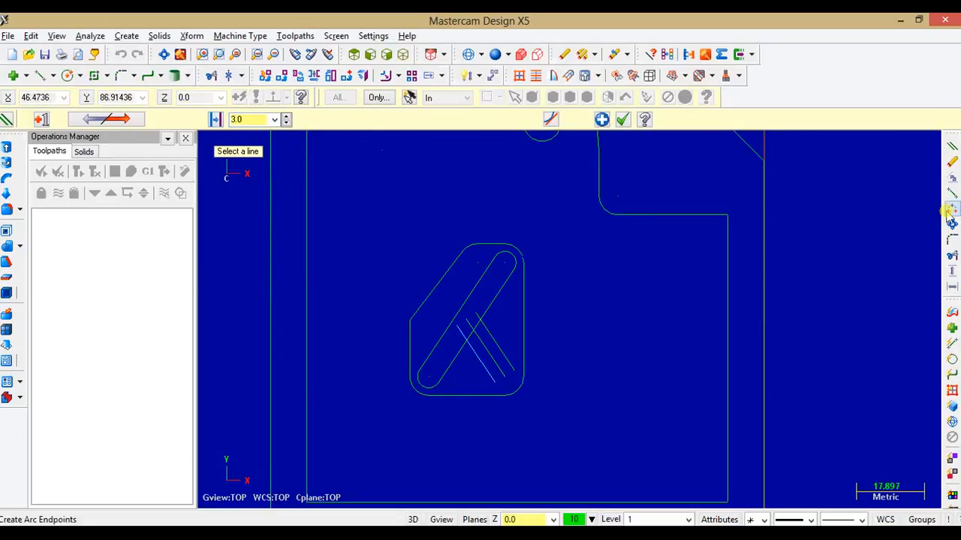
- Join the upper ends of the two offset branch lines with a 3 mm radius endpoint arc, keeping the outward-bulging half
{"action": "left_click", "coordinate": [951, 212]}
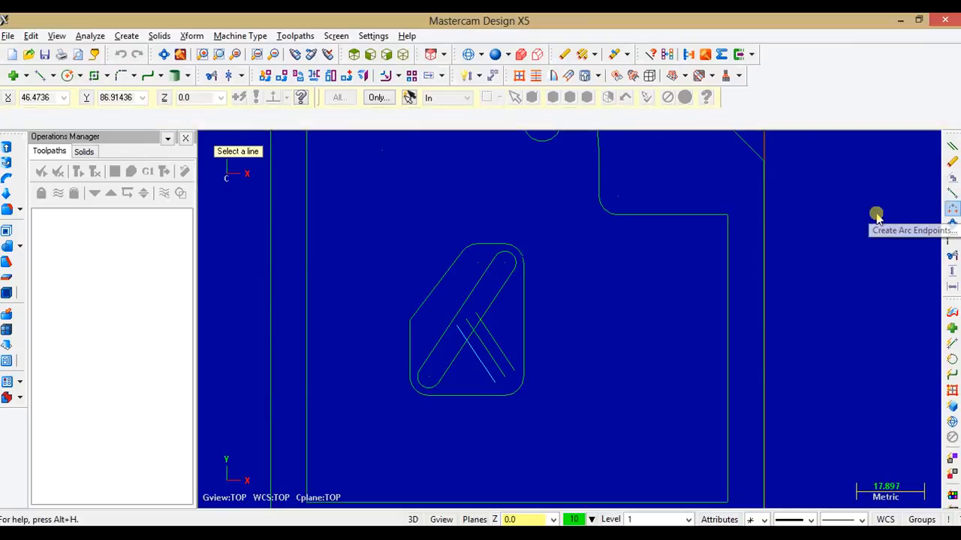
{"action": "left_click", "coordinate": [456, 324]}
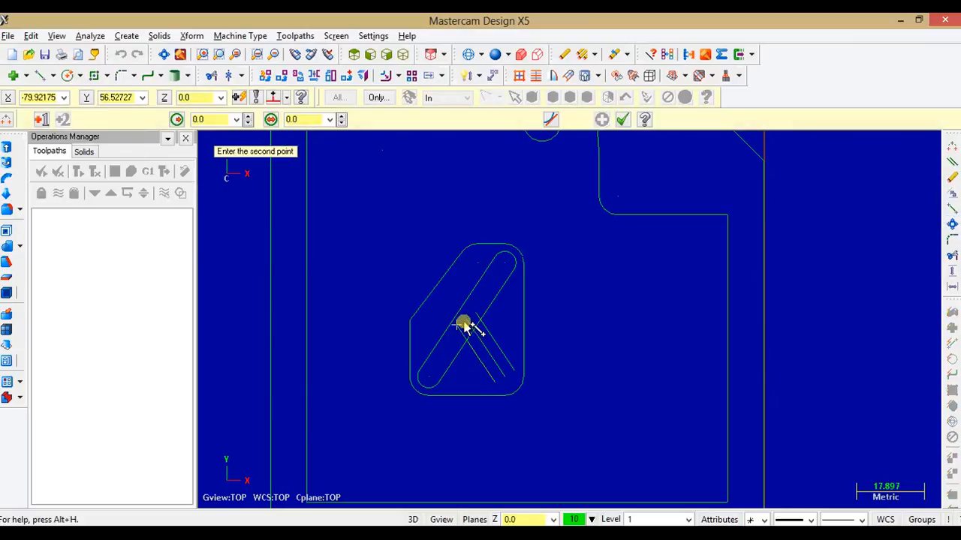
{"action": "left_click", "coordinate": [476, 312]}
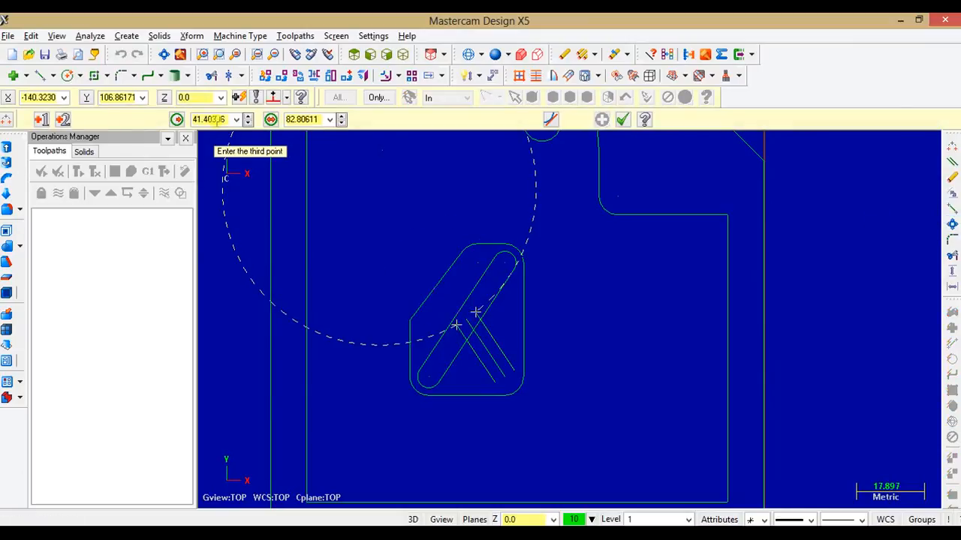
{"action": "type", "text": "3"}
{"action": "key", "text": "Return"}
{"action": "scroll", "coordinate": [444, 323], "scroll_direction": "up", "scroll_amount": 1}
{"action": "scroll", "coordinate": [494, 324], "scroll_direction": "up", "scroll_amount": 2}
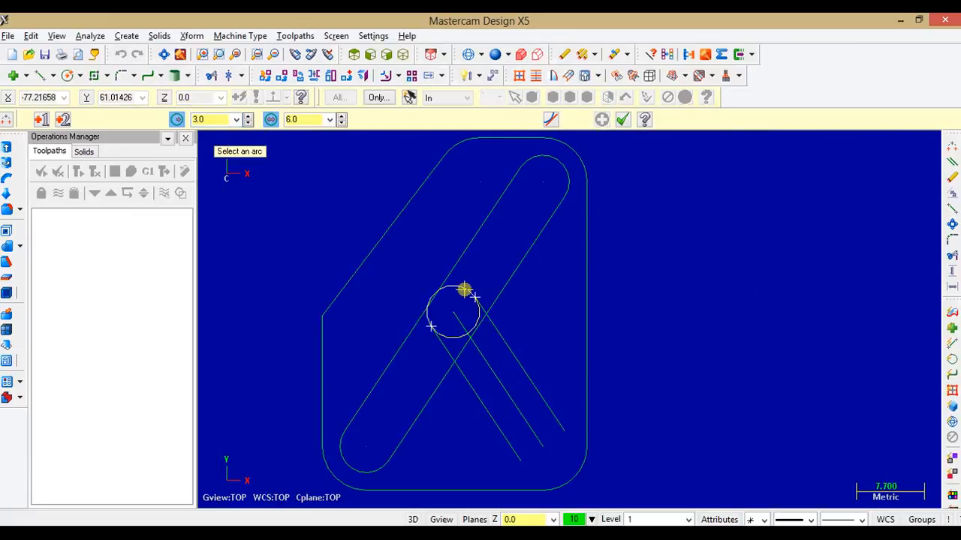
{"action": "left_click", "coordinate": [457, 292]}
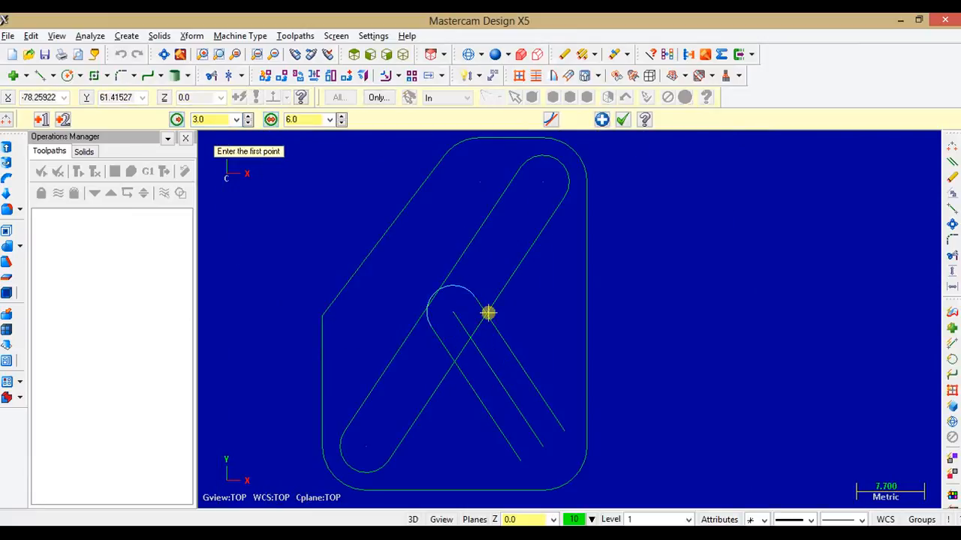
- Close the lower end of the branch with a 3 mm radius arc between the two offset lines' endpoints, keeping the outer half
{"action": "left_click", "coordinate": [564, 432]}
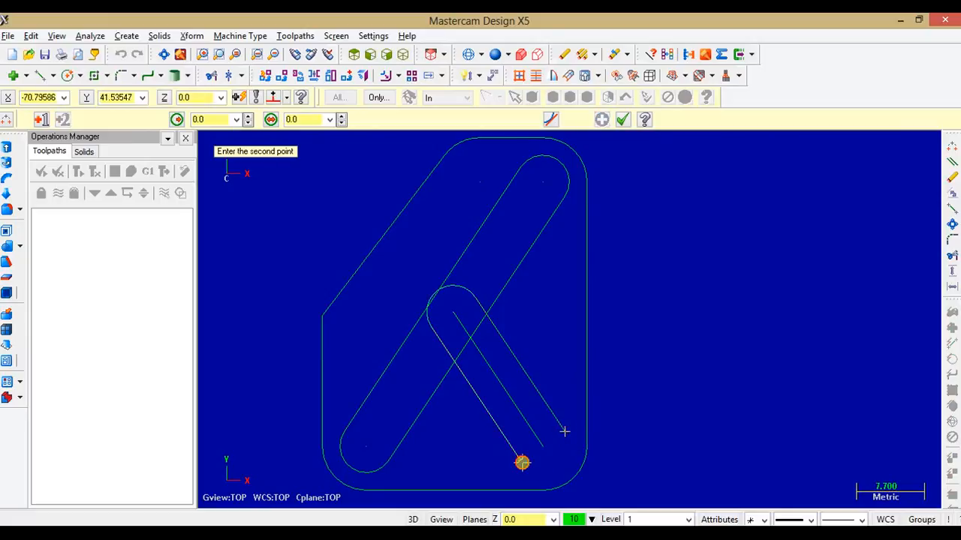
{"action": "left_click", "coordinate": [521, 461]}
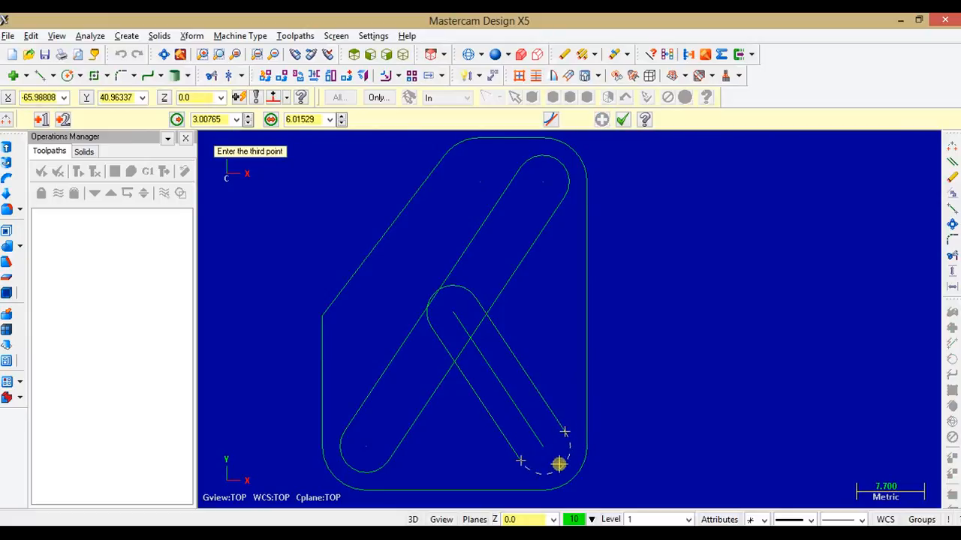
{"action": "double_click", "coordinate": [205, 119]}
{"action": "type", "text": "3"}
{"action": "key", "text": "Return"}
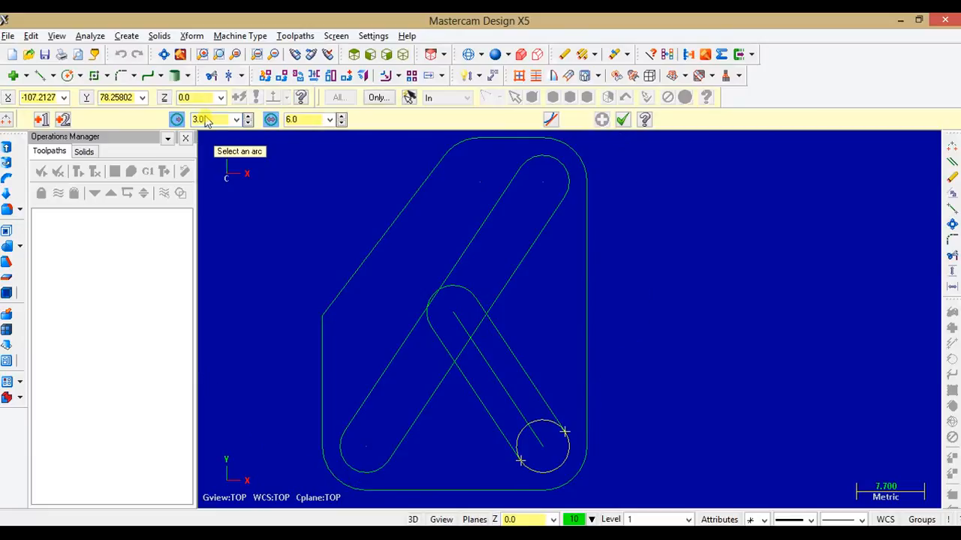
{"action": "left_click", "coordinate": [569, 449]}
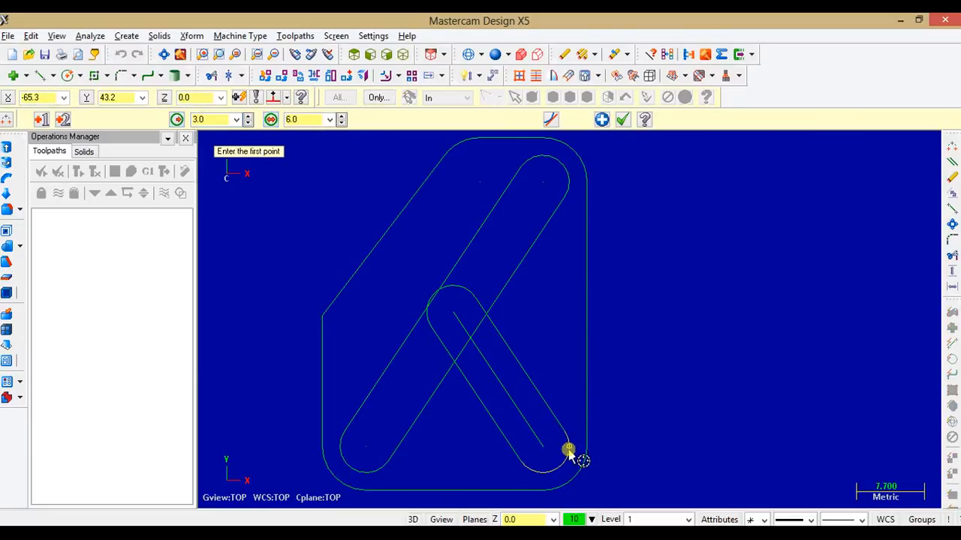
{"action": "key", "text": "Escape"}
- Delete the branch's centre line and the arc at its upper end
{"action": "left_click", "coordinate": [535, 433]}
{"action": "key", "text": "Delete"}
{"action": "left_click", "coordinate": [450, 292]}
{"action": "key", "text": "Delete"}
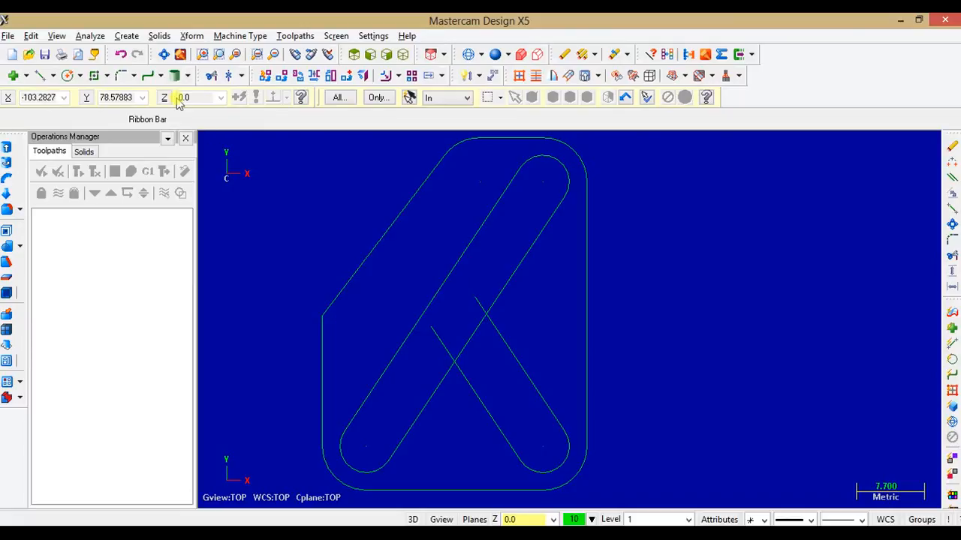
- Use divide/delete to remove the branch line ends inside the main slot and the slot edge between them, checking against the PDF drawing
{"action": "left_click", "coordinate": [211, 76]}
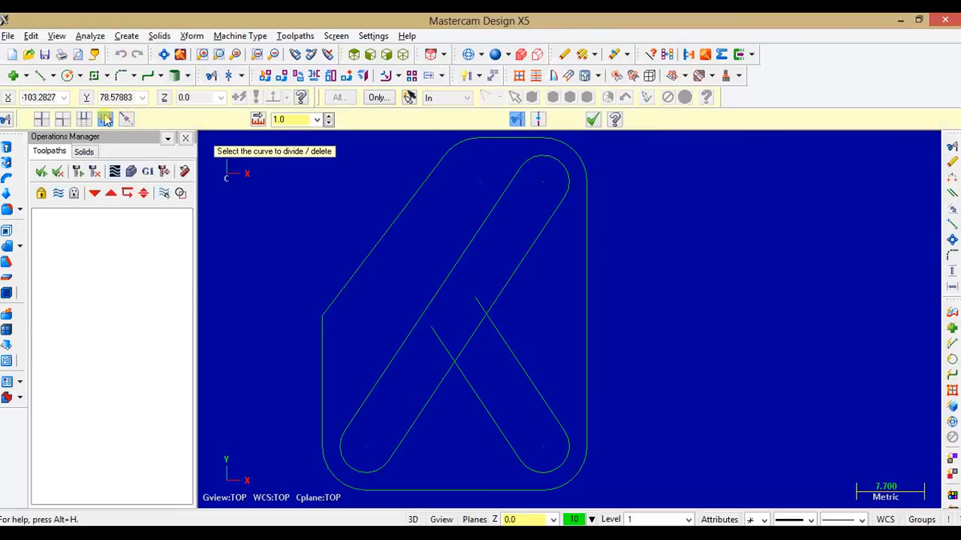
{"action": "left_click", "coordinate": [474, 298]}
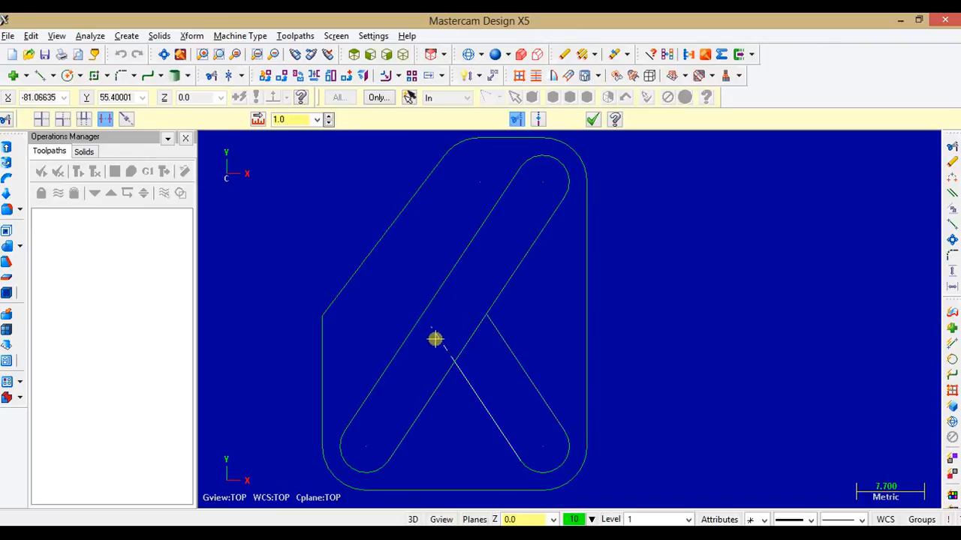
{"action": "left_click", "coordinate": [468, 335]}
{"action": "scroll", "coordinate": [559, 324], "scroll_direction": "down", "scroll_amount": 2}
{"action": "scroll", "coordinate": [559, 323], "scroll_direction": "down", "scroll_amount": 1}
{"action": "key", "text": "alt+Tab"}
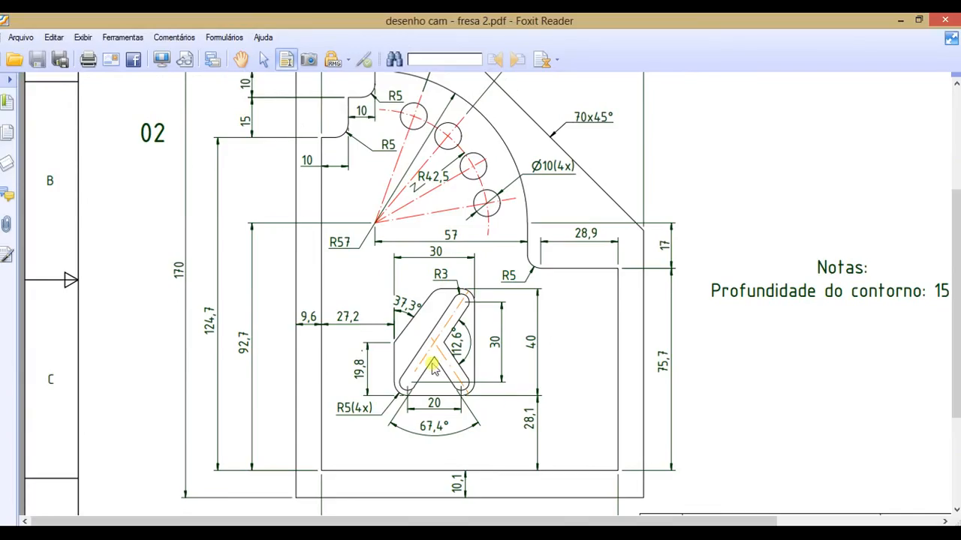
{"action": "key", "text": "alt+Tab"}
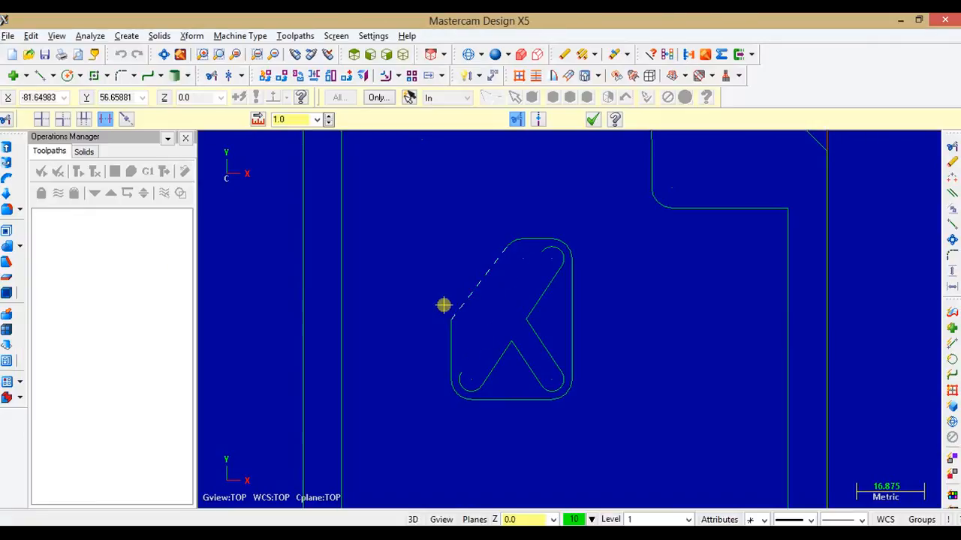
{"action": "scroll", "coordinate": [444, 304], "scroll_direction": "down", "scroll_amount": 3}
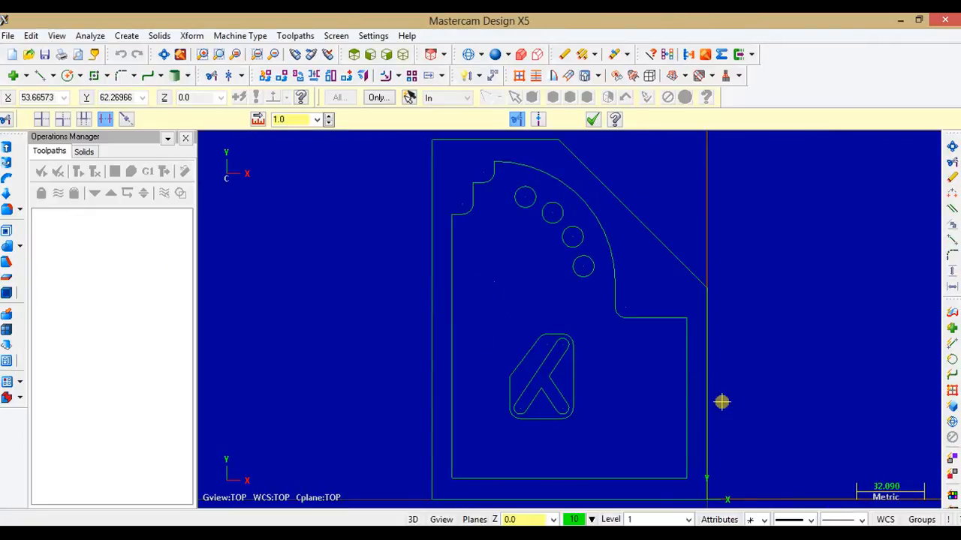
{"action": "left_click", "coordinate": [593, 118]}
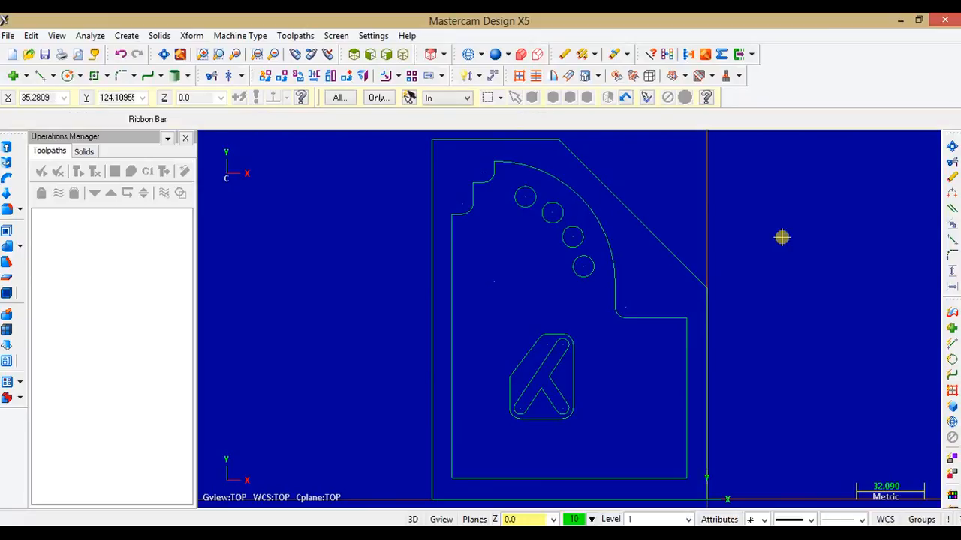
- Review the part's dimensions in the PDF drawing, return to Mastercam and dismiss the low-battery notice
{"action": "key", "text": "alt+Tab"}
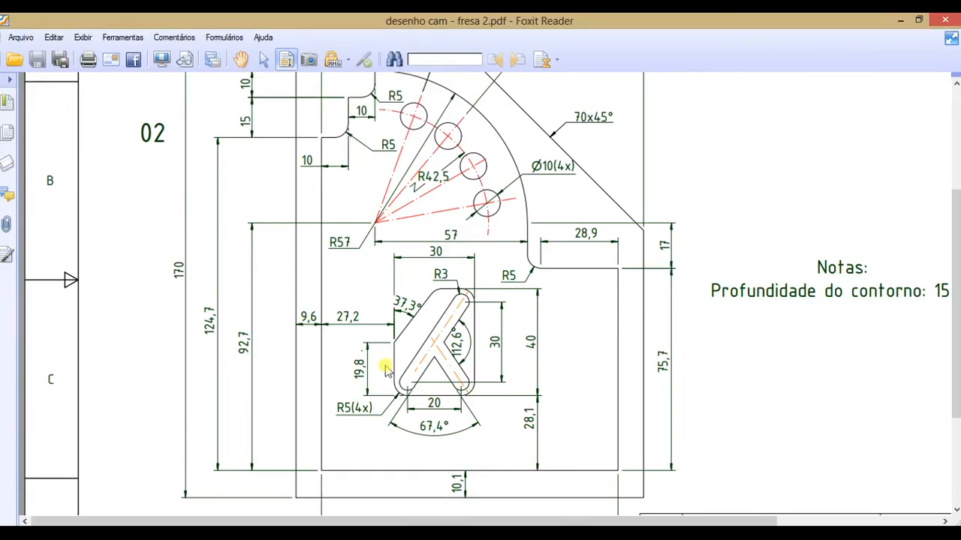
{"action": "scroll", "coordinate": [488, 239], "scroll_direction": "up", "scroll_amount": 3}
{"action": "scroll", "coordinate": [466, 236], "scroll_direction": "down", "scroll_amount": 6}
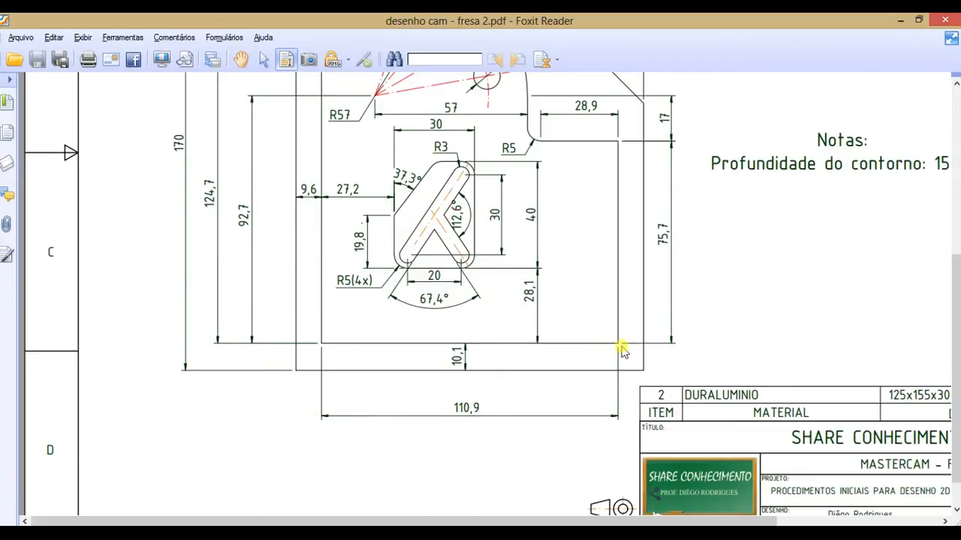
{"action": "key", "text": "alt+Tab"}
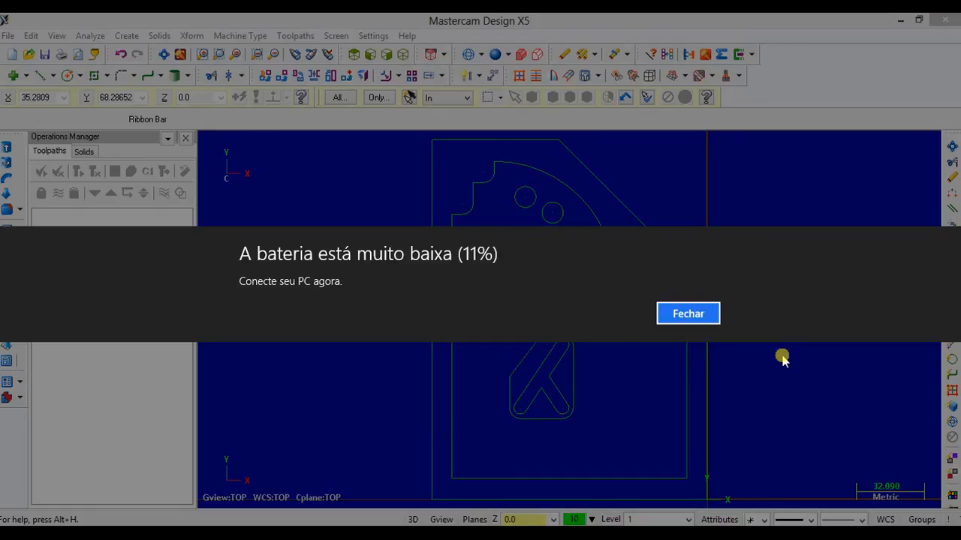
{"action": "left_click", "coordinate": [687, 318]}
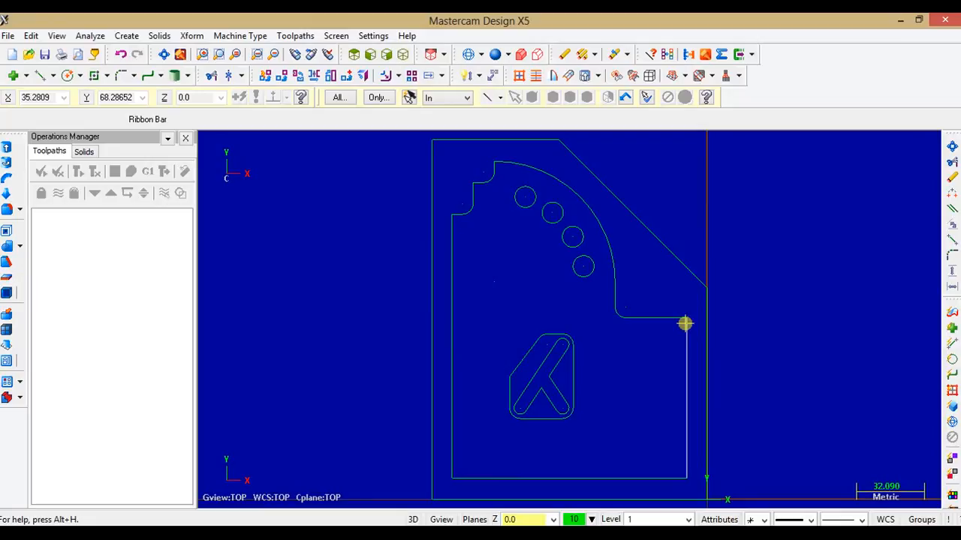